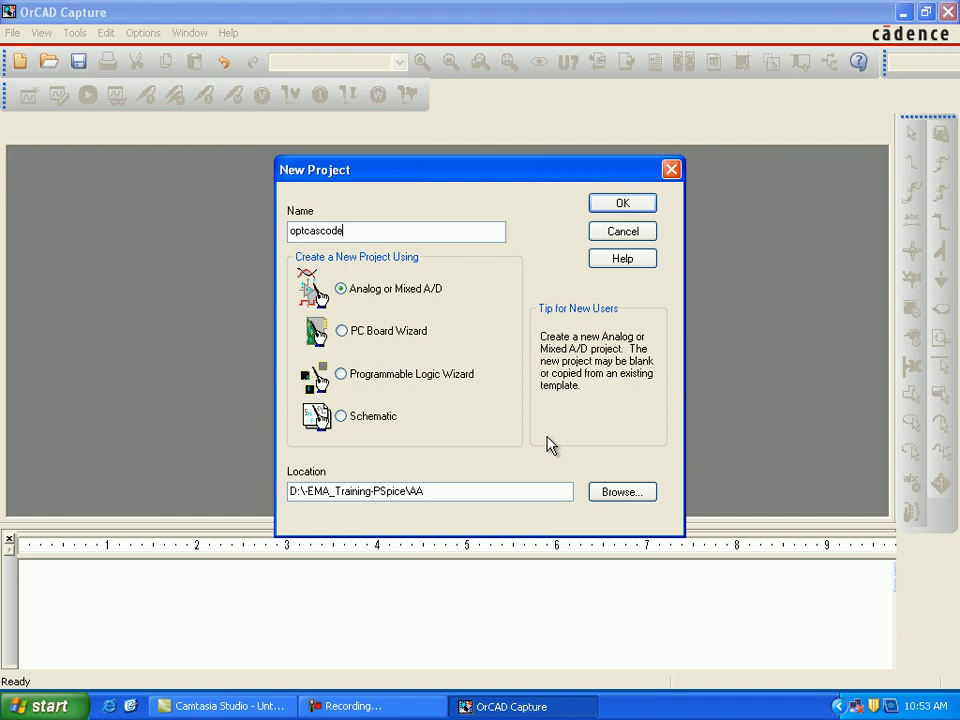
Create the Analog or Mixed A/D project optcascode based on MYCASCODE.opj and open PAGE1 of SCHEMATIC1.
left_click(631, 212)
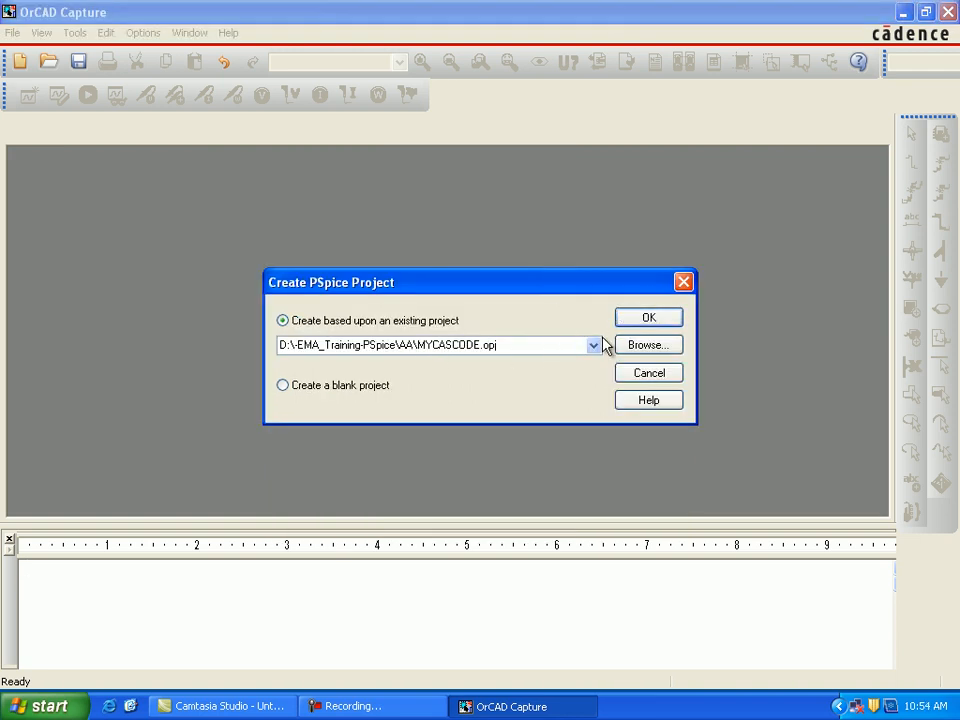
left_click(649, 317)
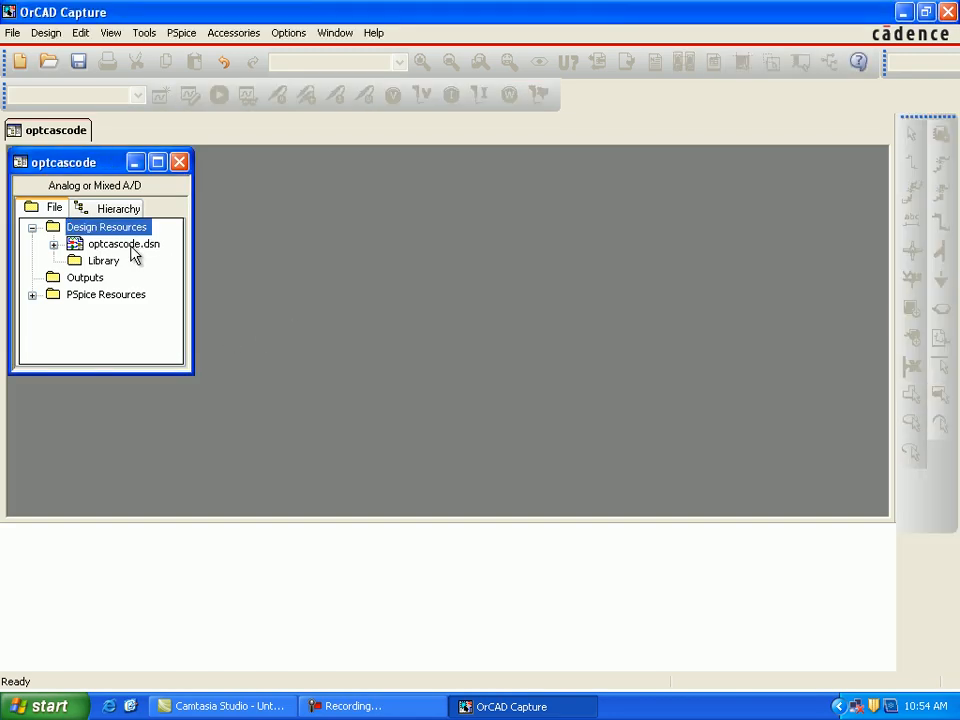
left_click(126, 246)
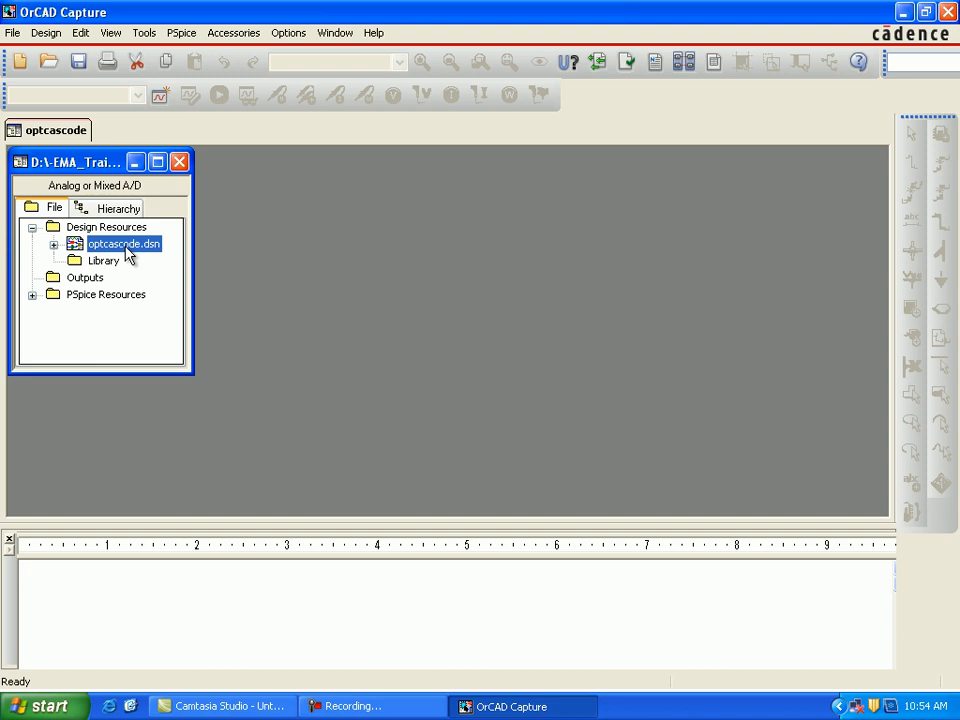
double_click(126, 246)
left_click(130, 262)
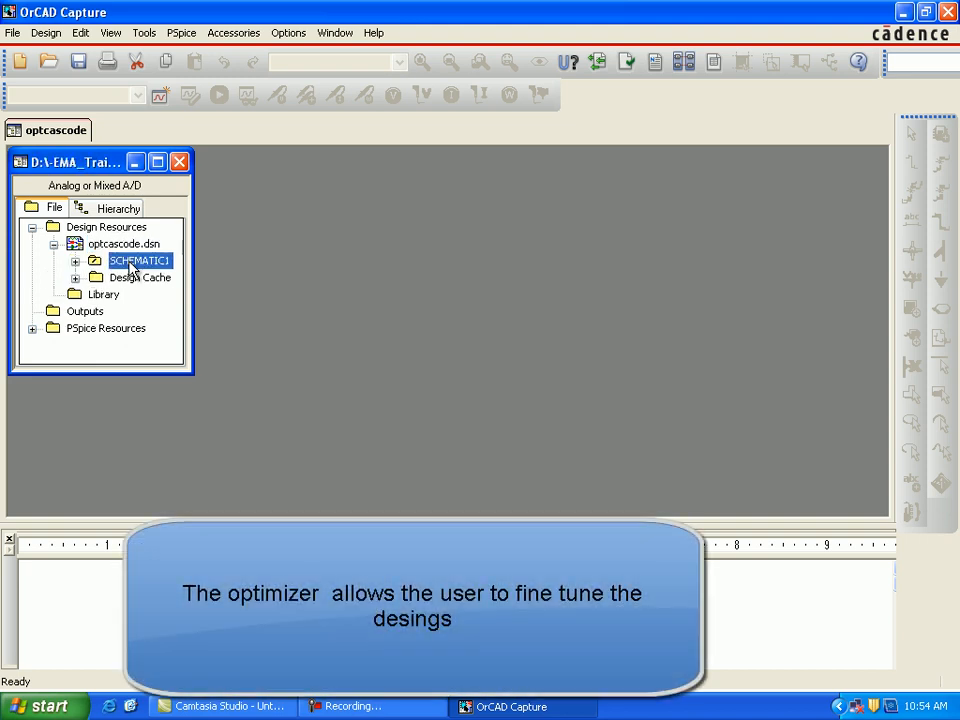
double_click(130, 262)
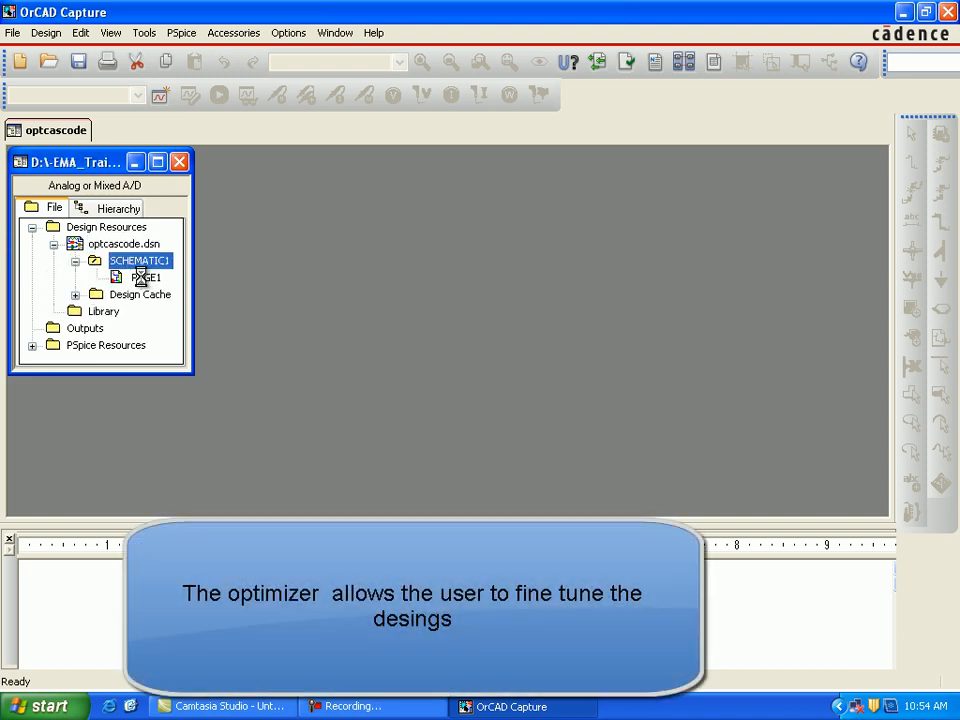
double_click(140, 277)
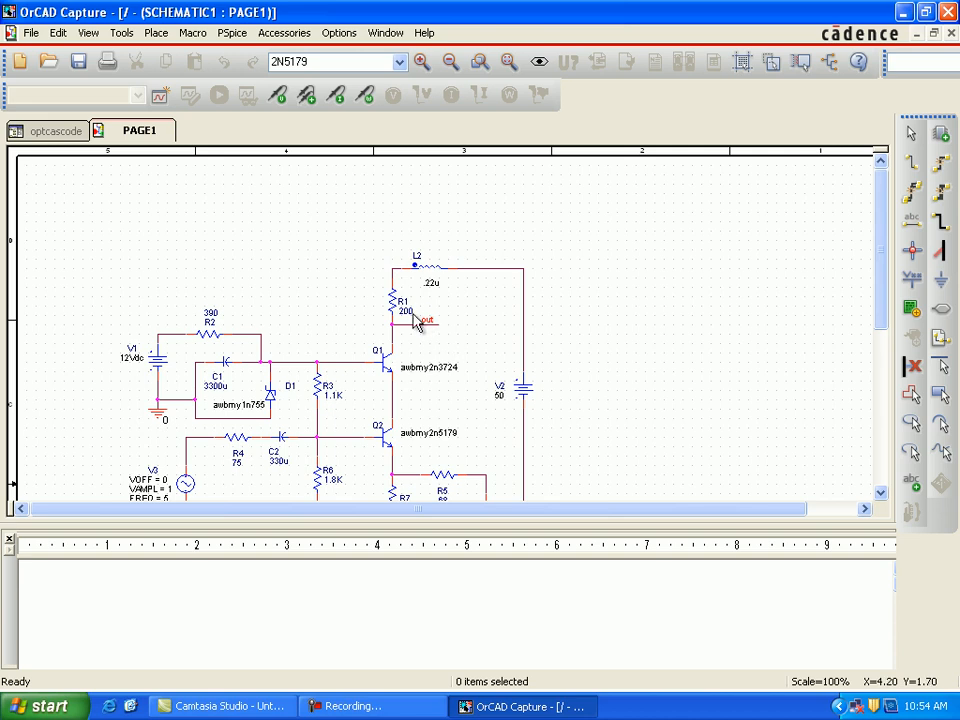
Set the value of resistor R1 above the out net to 300.
left_click(408, 318)
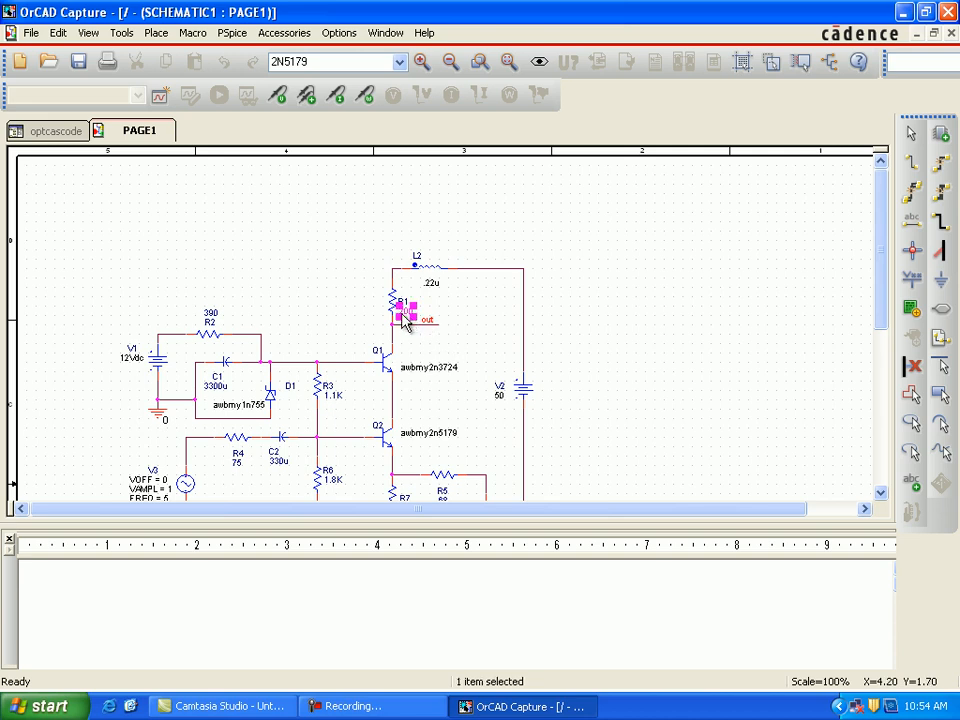
double_click(408, 318)
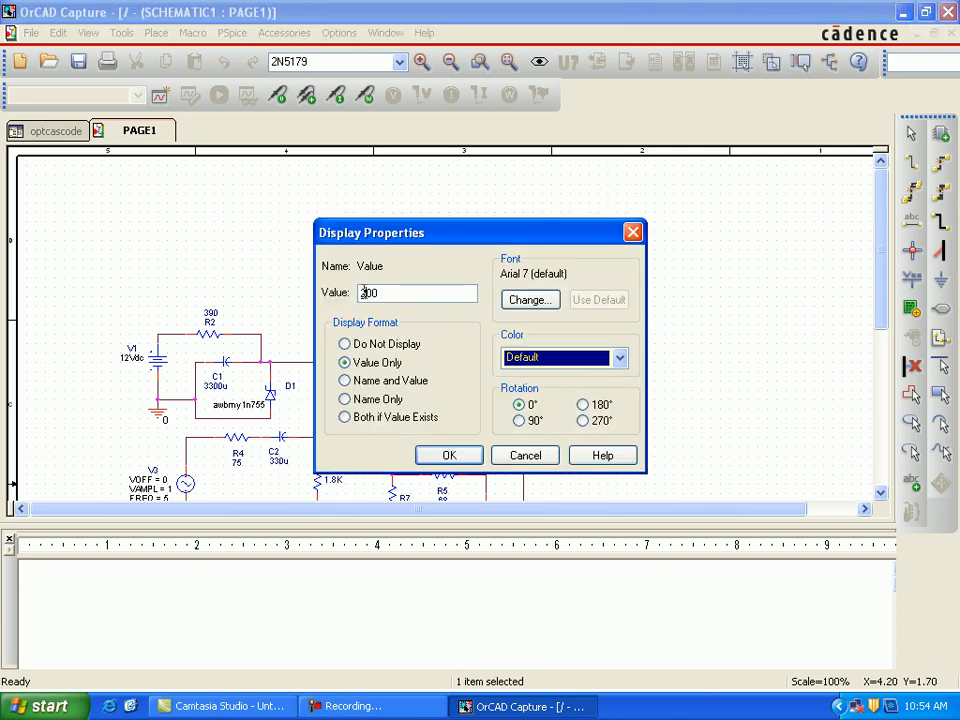
type("3")
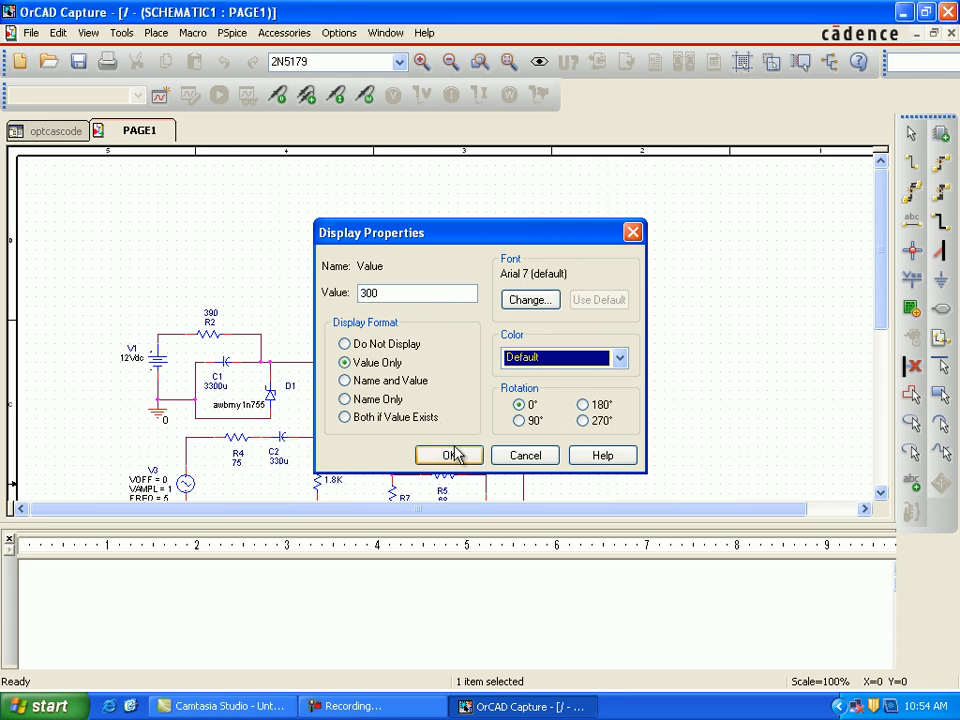
left_click(449, 455)
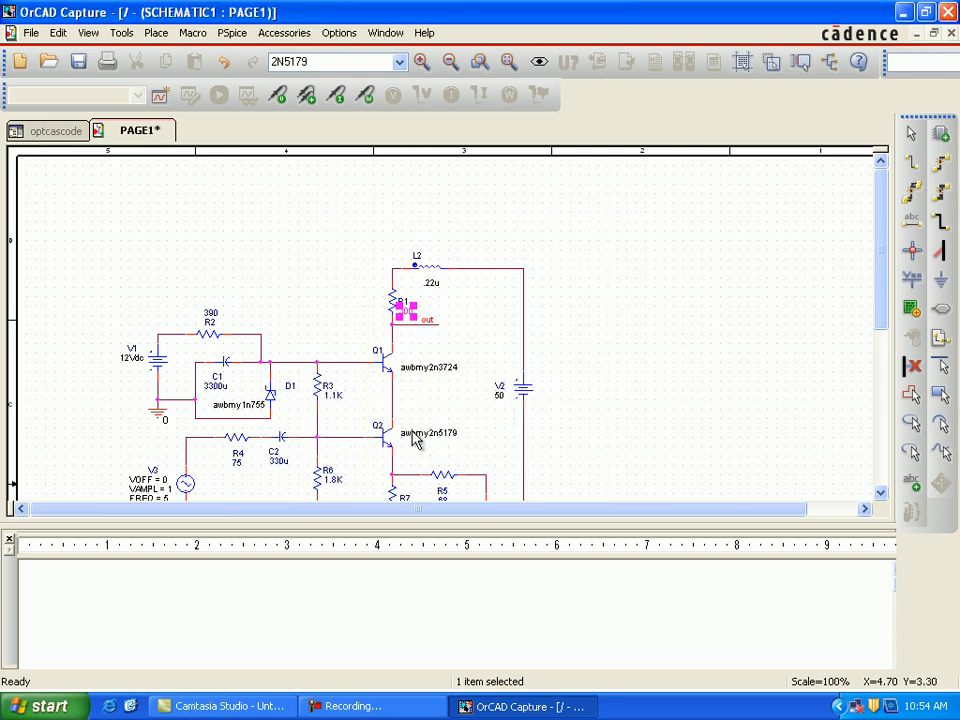
Replace the value of resistor R3 with the variable name RES.
left_click(333, 404)
double_click(330, 396)
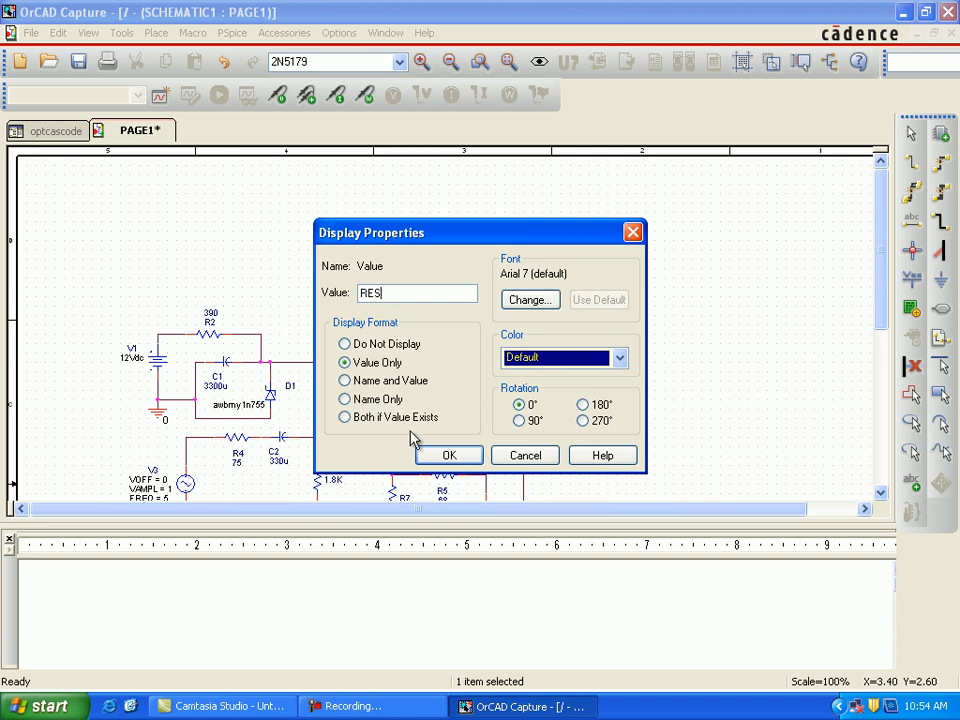
left_click(465, 455)
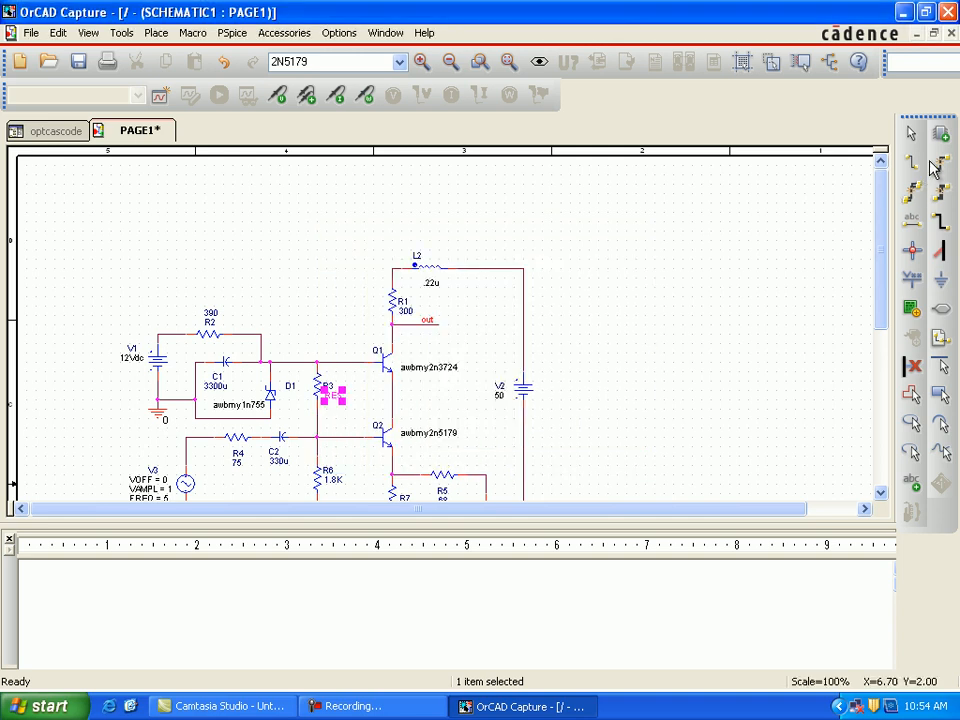
Place the VARIABLES part from the Design Cache in the empty area beside the cascode circuit, right of source V2.
left_click_drag(943, 128, 848, 165)
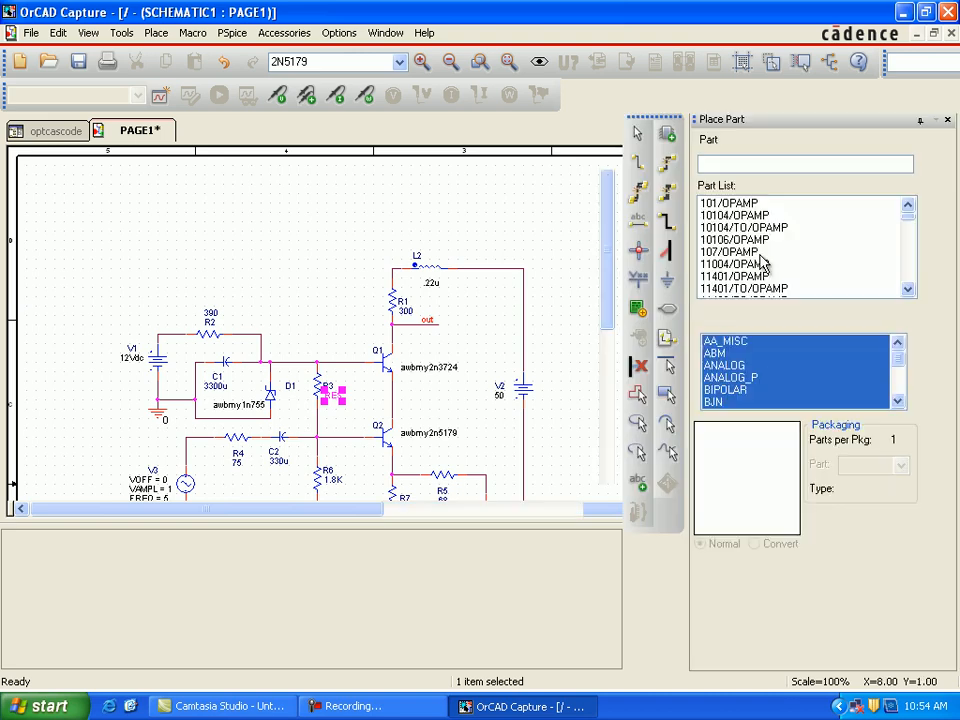
left_click(741, 165)
type("v")
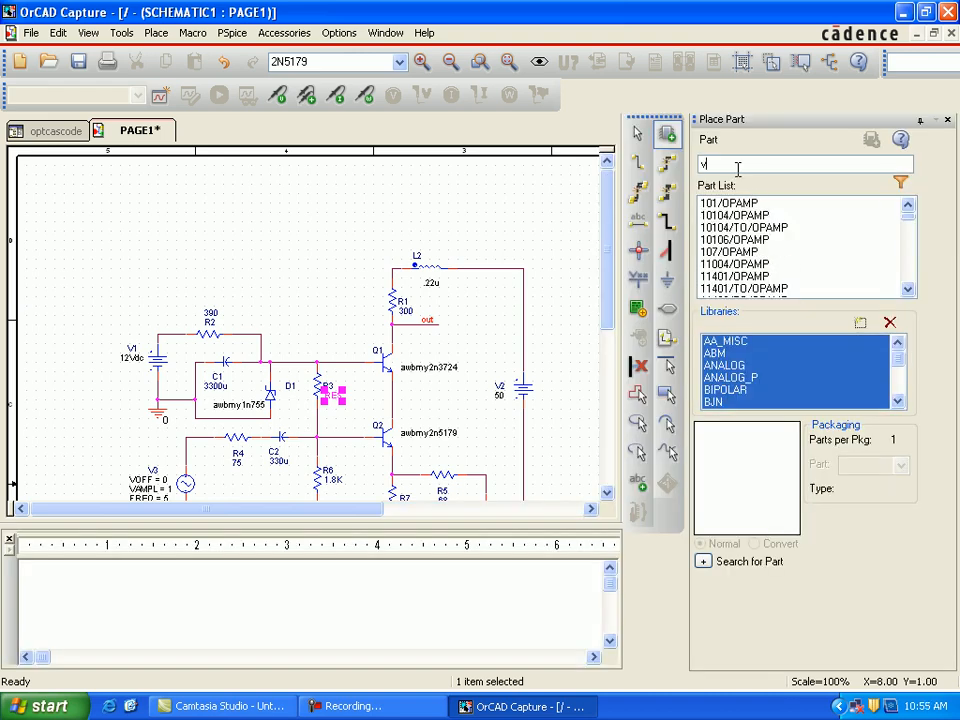
type("arIABLES")
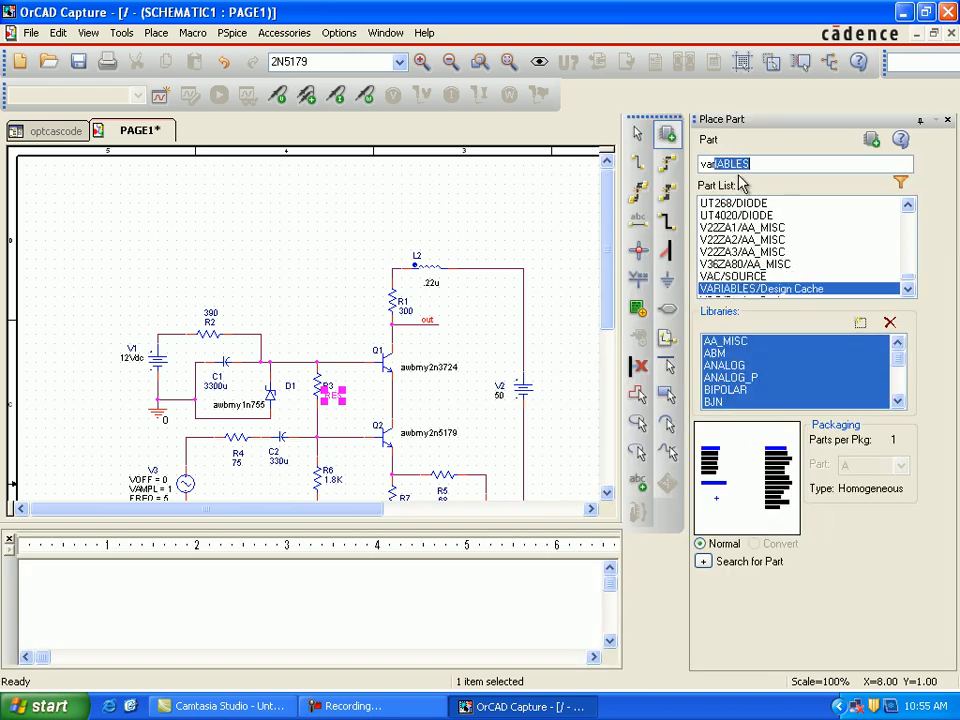
left_click(871, 141)
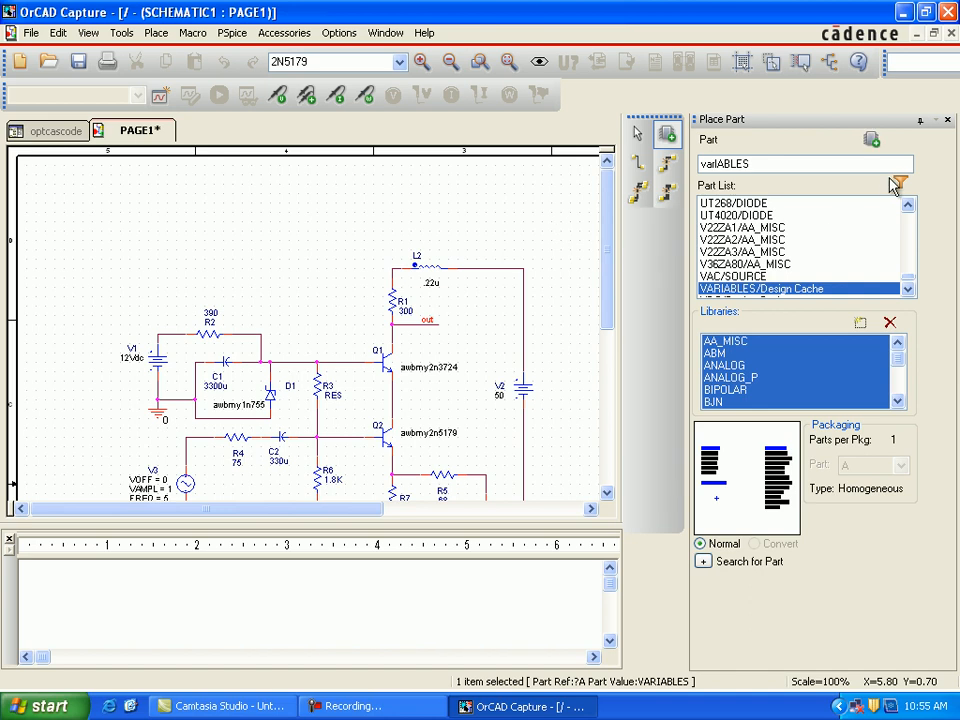
left_click(947, 120)
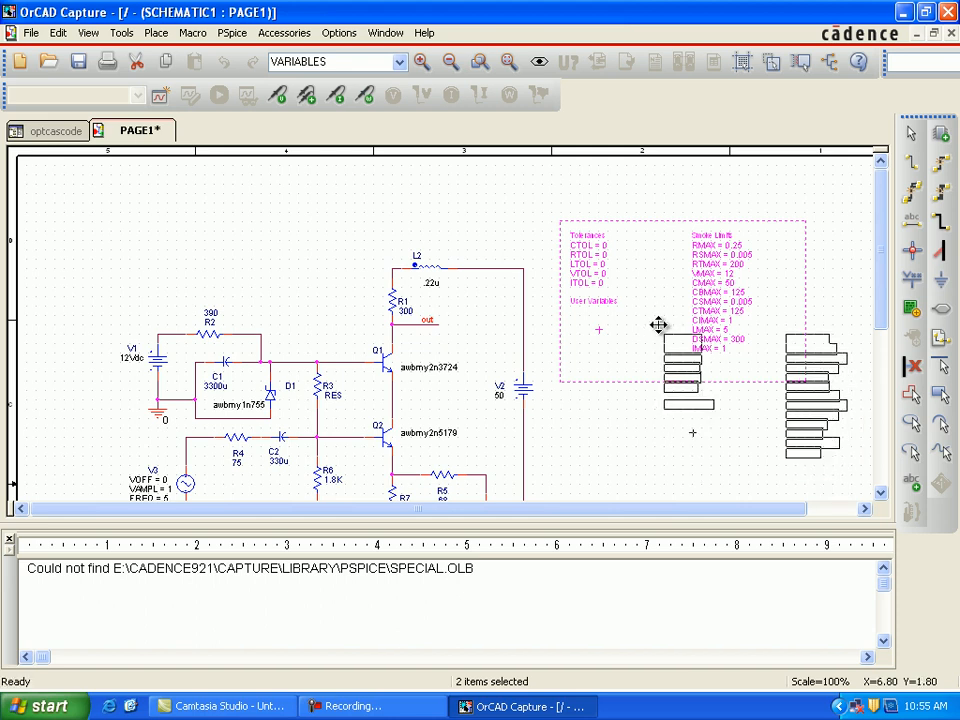
key("Escape")
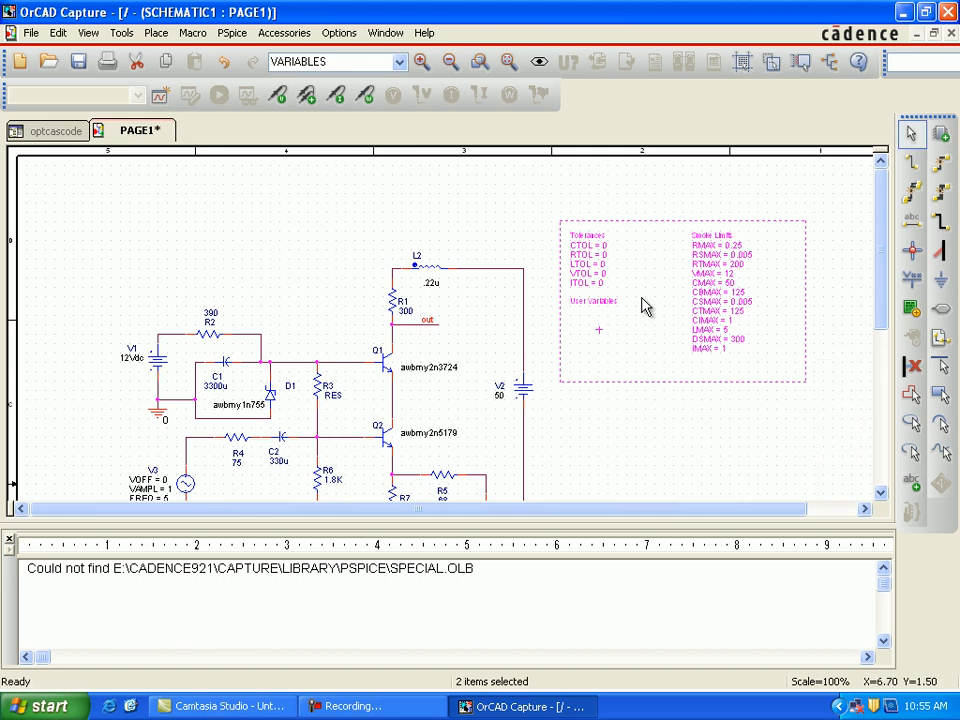
Add a new property named RES with the value 1.1e3 to the VARIABLES part.
double_click(611, 306)
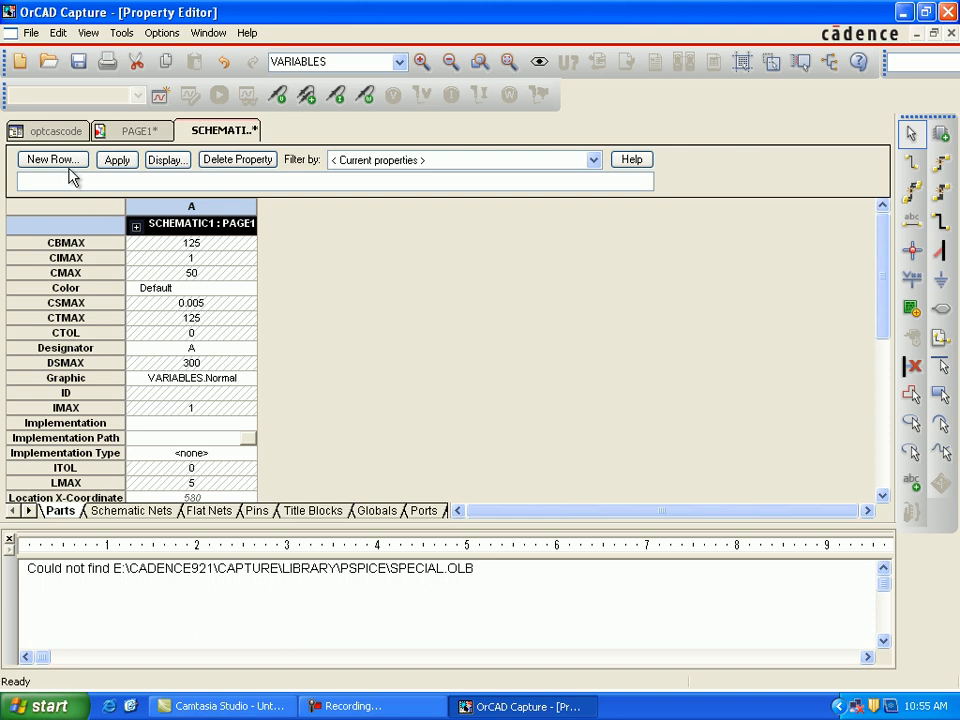
left_click(64, 162)
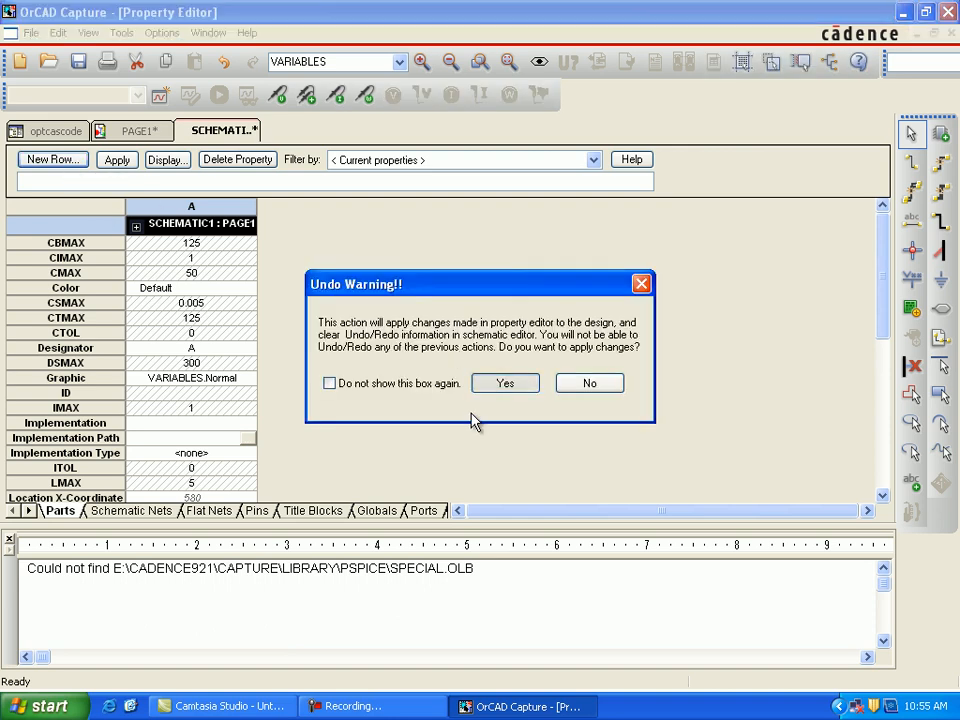
key("Return")
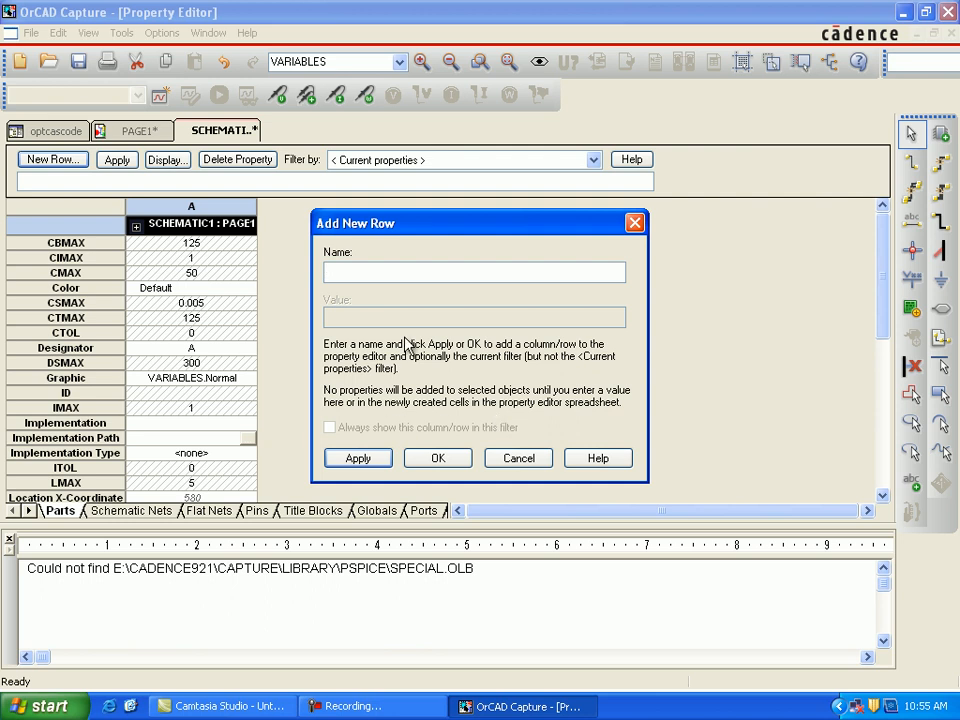
type("RES")
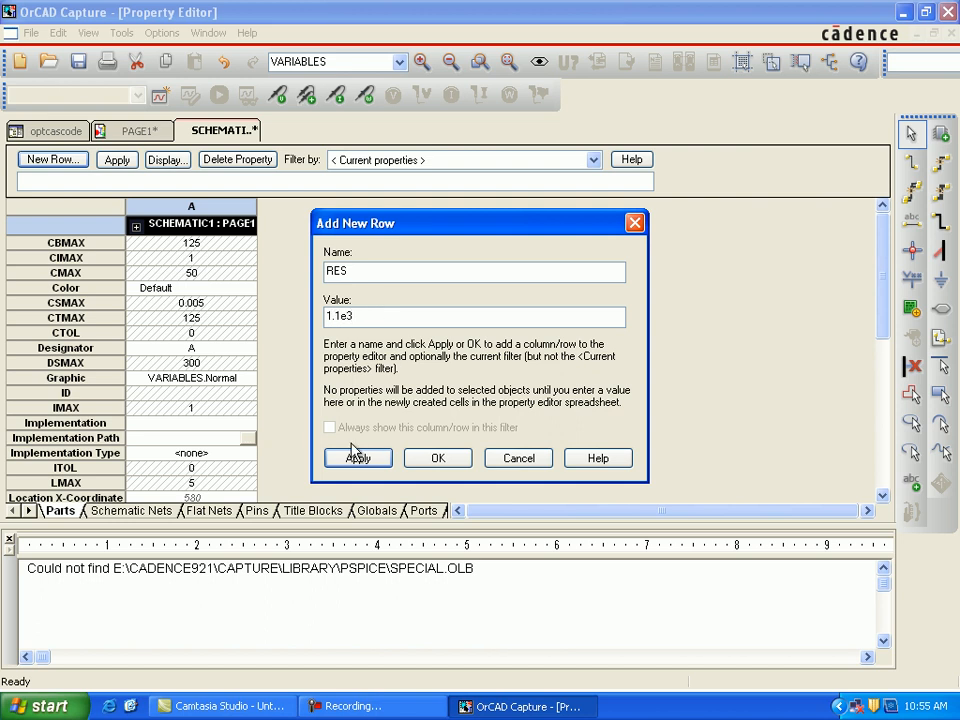
left_click(437, 459)
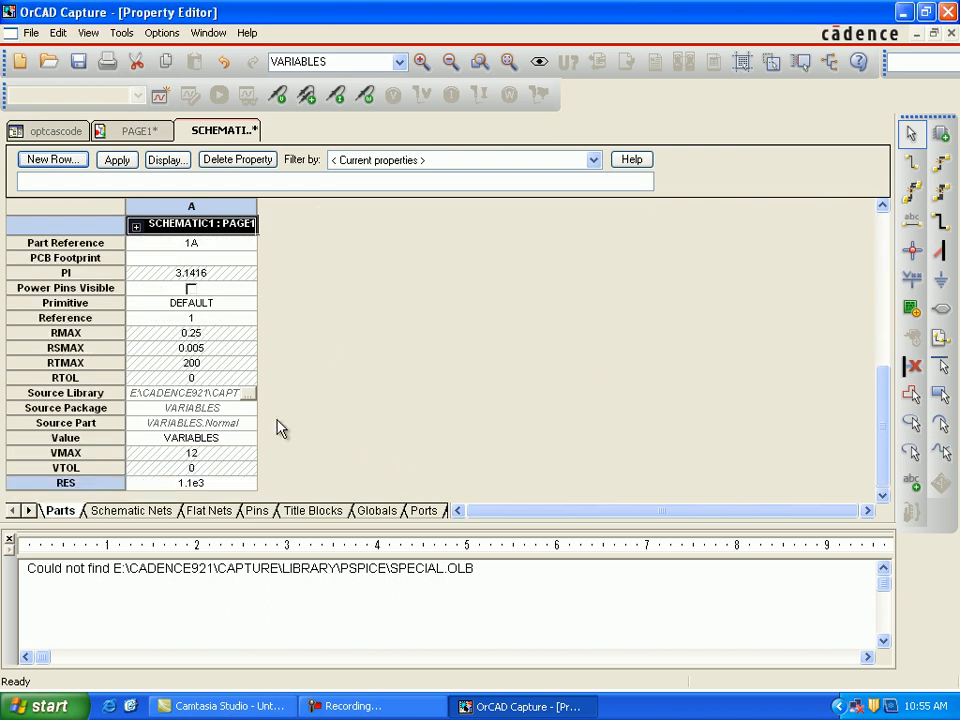
Set the RES property's display format to Name and Value and return to the schematic page.
left_click(195, 484)
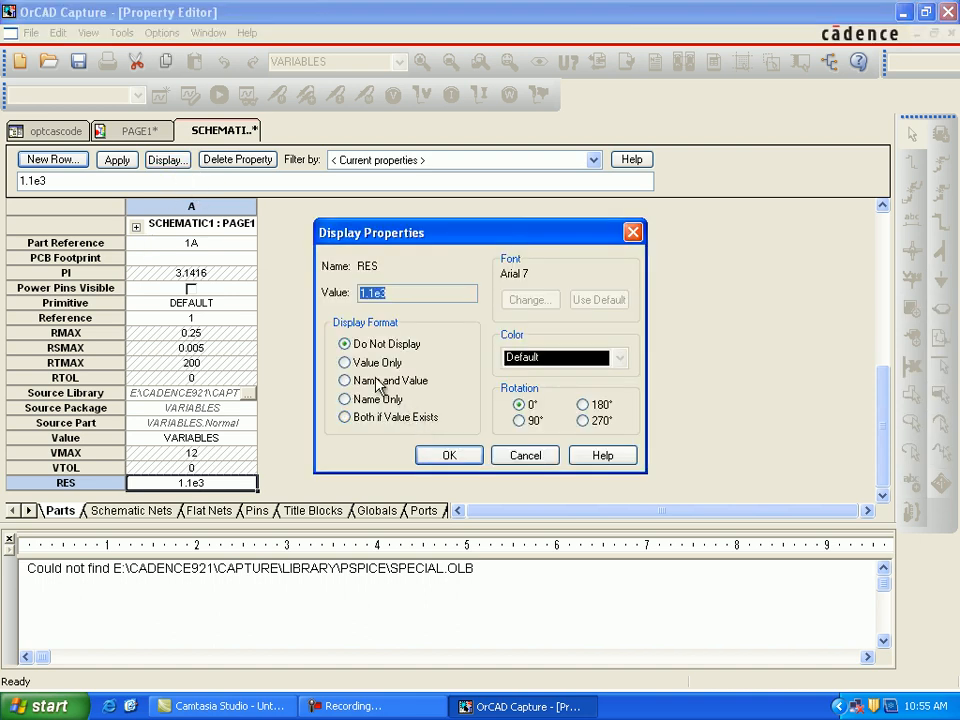
left_click(380, 382)
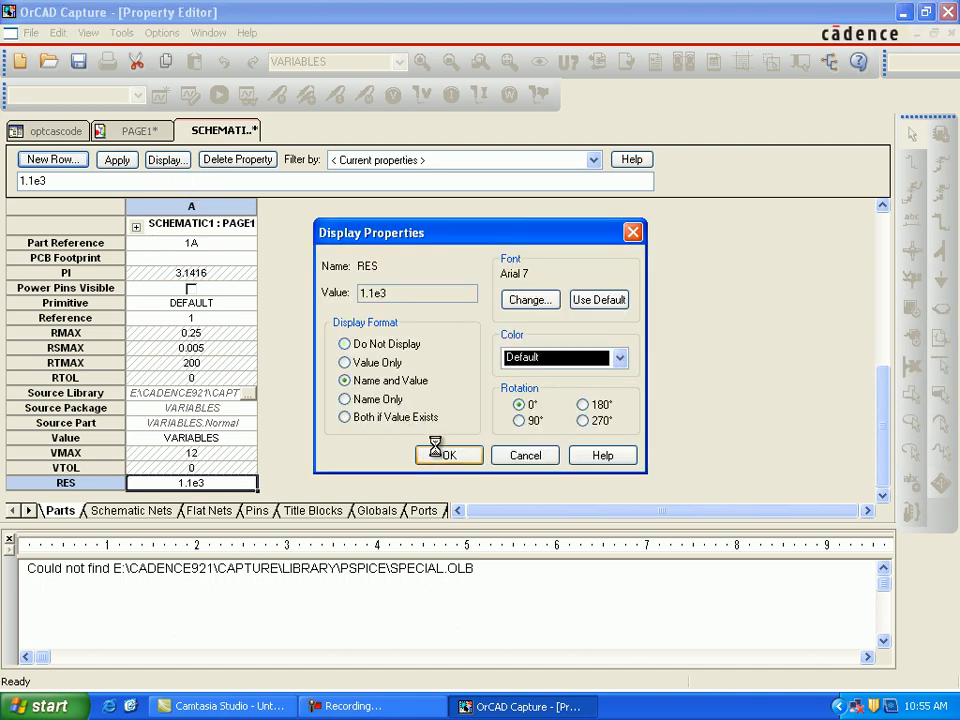
left_click(429, 455)
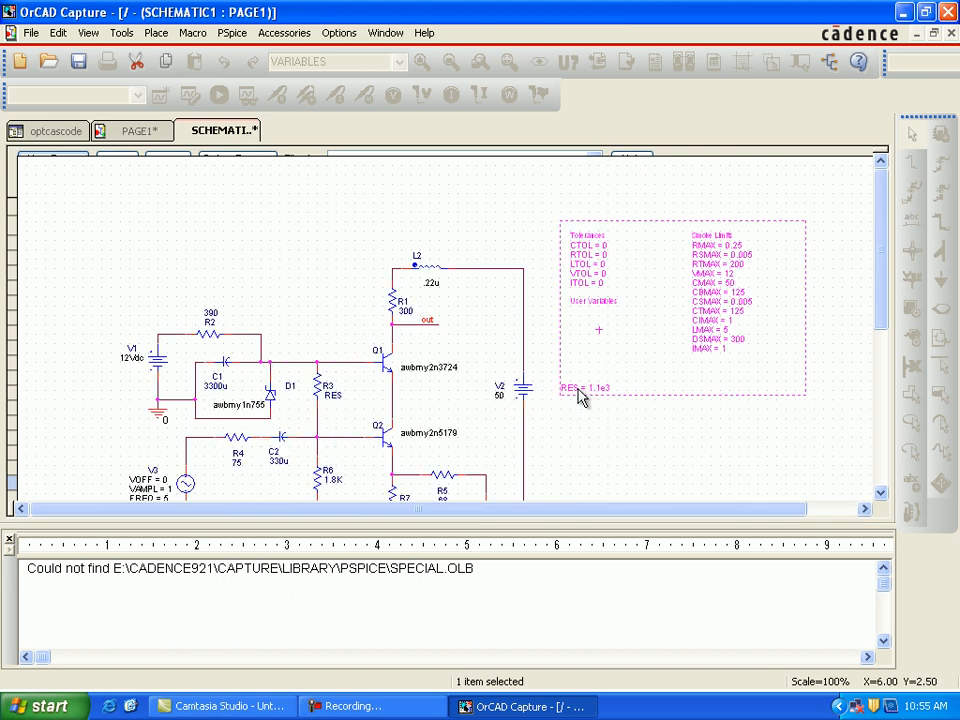
Move the RES = 1.1e3 label directly beneath the User Variables heading of the VARIABLES part.
left_click(581, 390)
left_click_drag(592, 378, 596, 320)
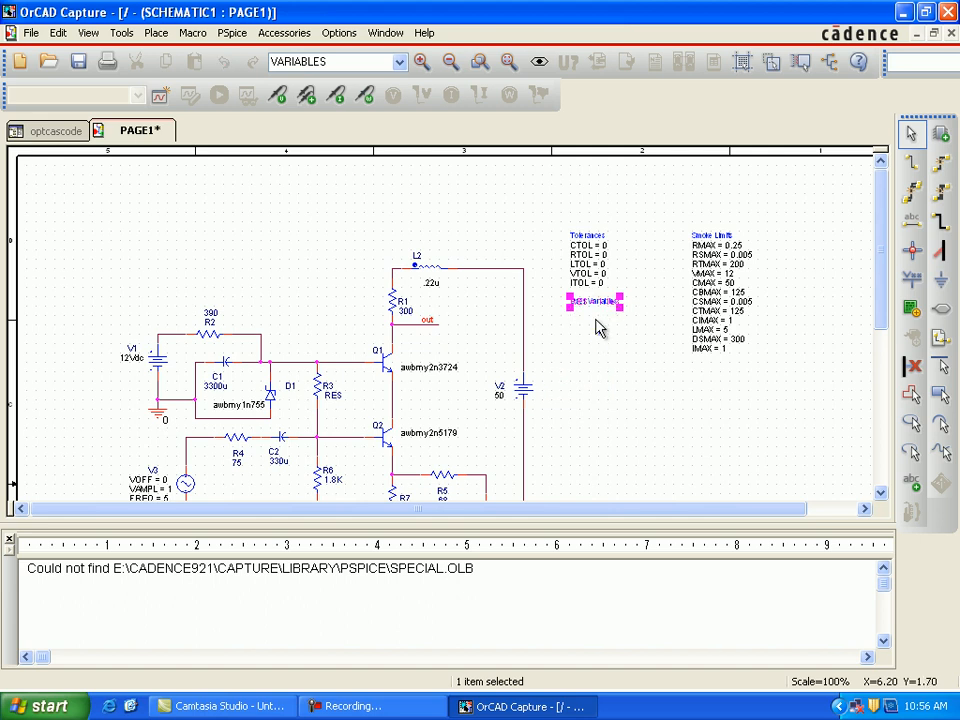
left_click(599, 412)
left_click(599, 420)
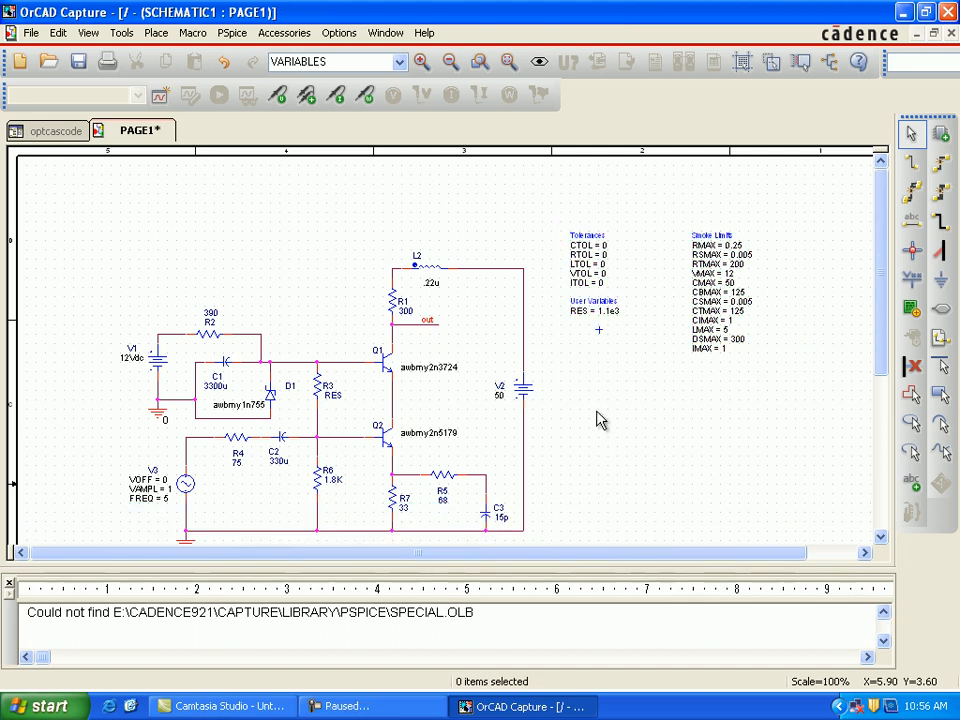
Create a new simulation profile named AC without inheritance, using the PSpice A/D suite.
left_click(240, 35)
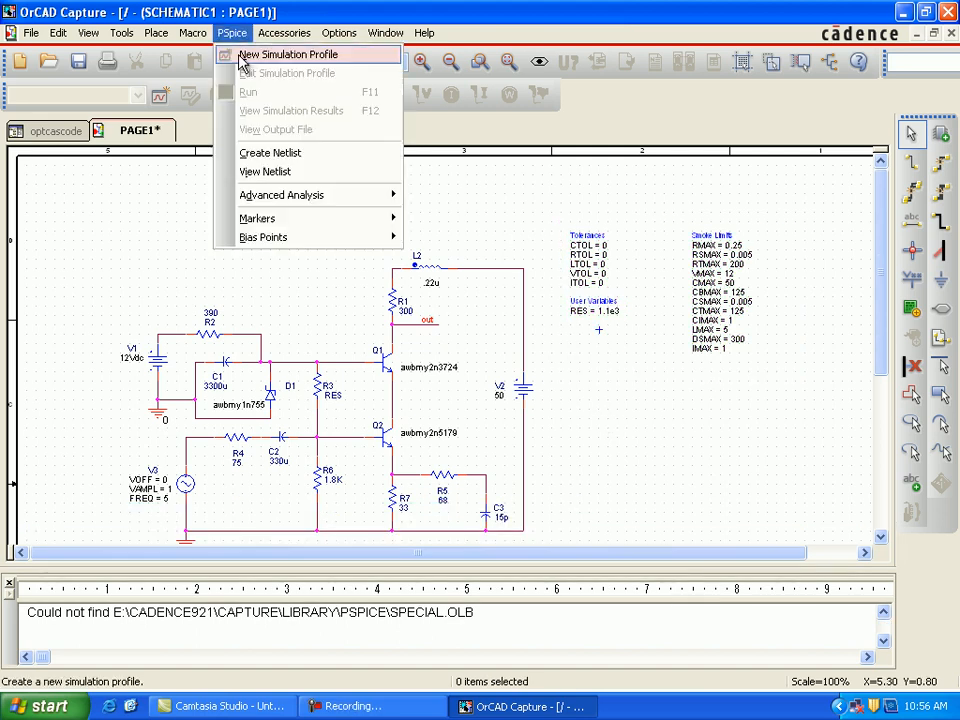
key("Return")
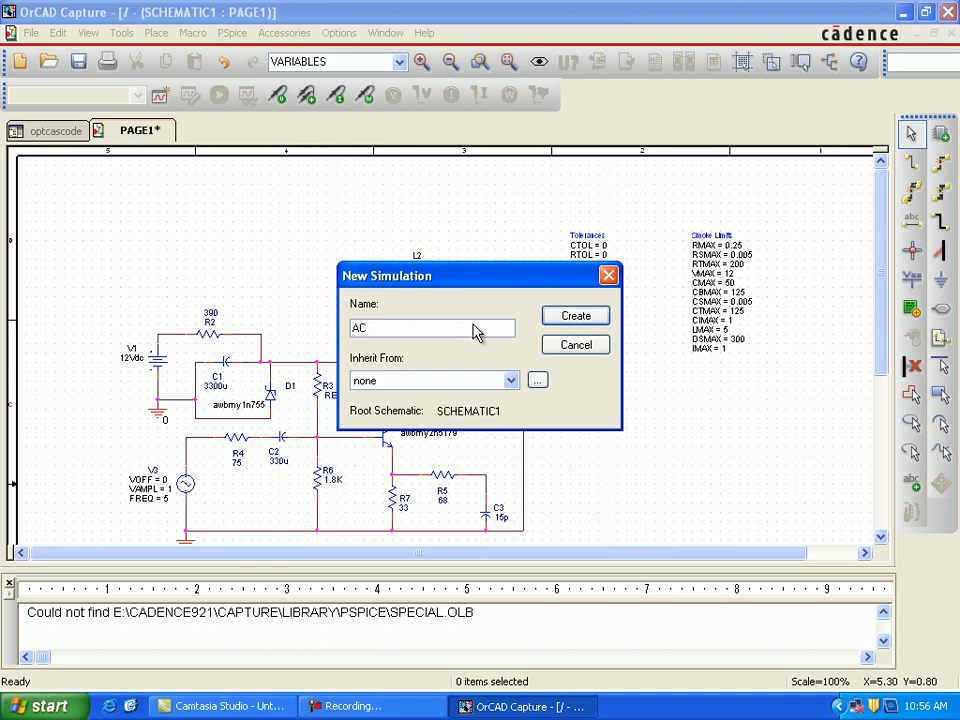
left_click(548, 314)
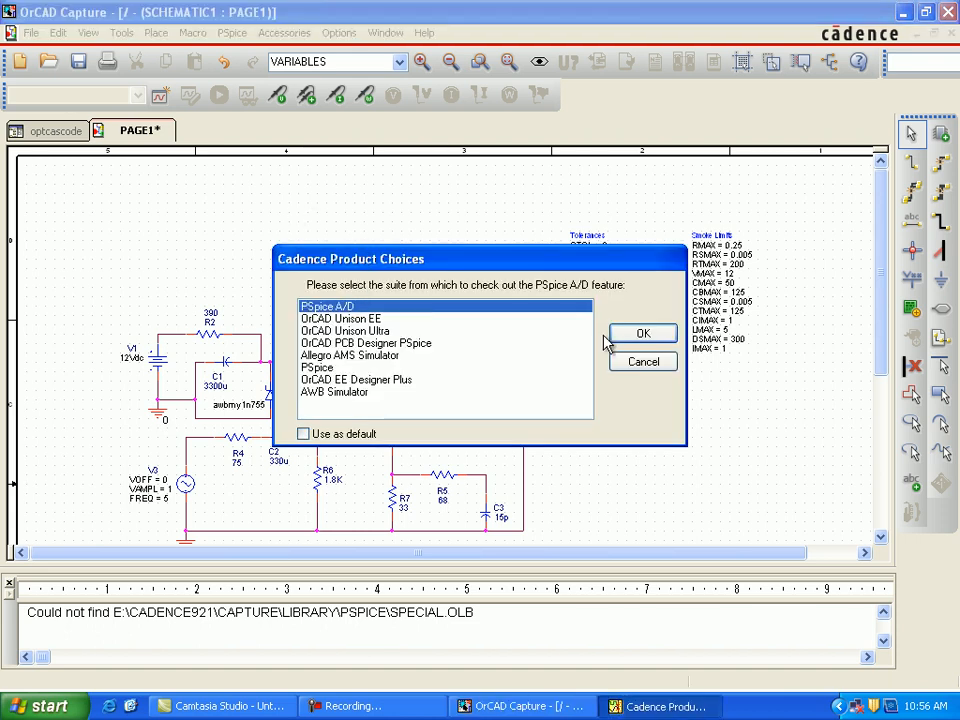
left_click(641, 334)
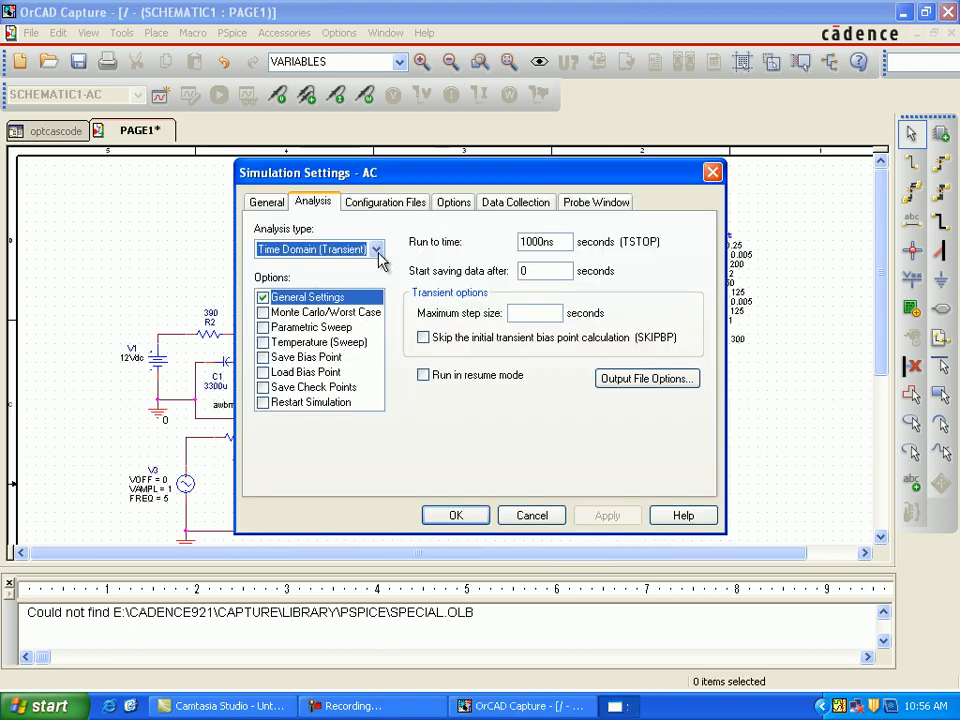
Configure the AC profile as an AC Sweep/Noise analysis, logarithmic by decade, from 1meg to 600meg with 100 points per decade.
left_click(378, 250)
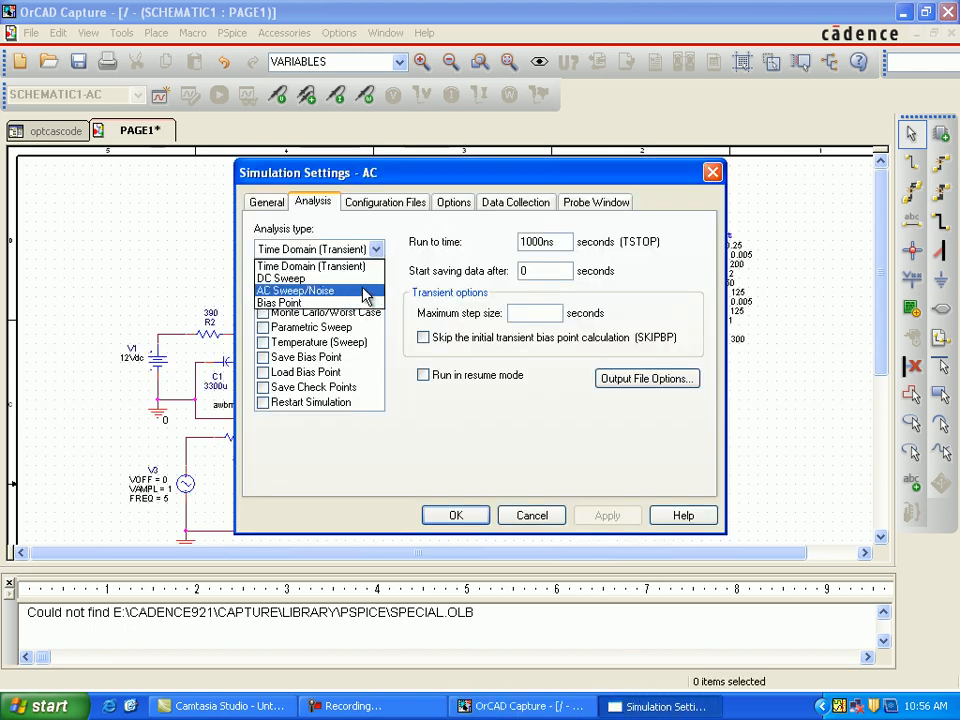
left_click(366, 291)
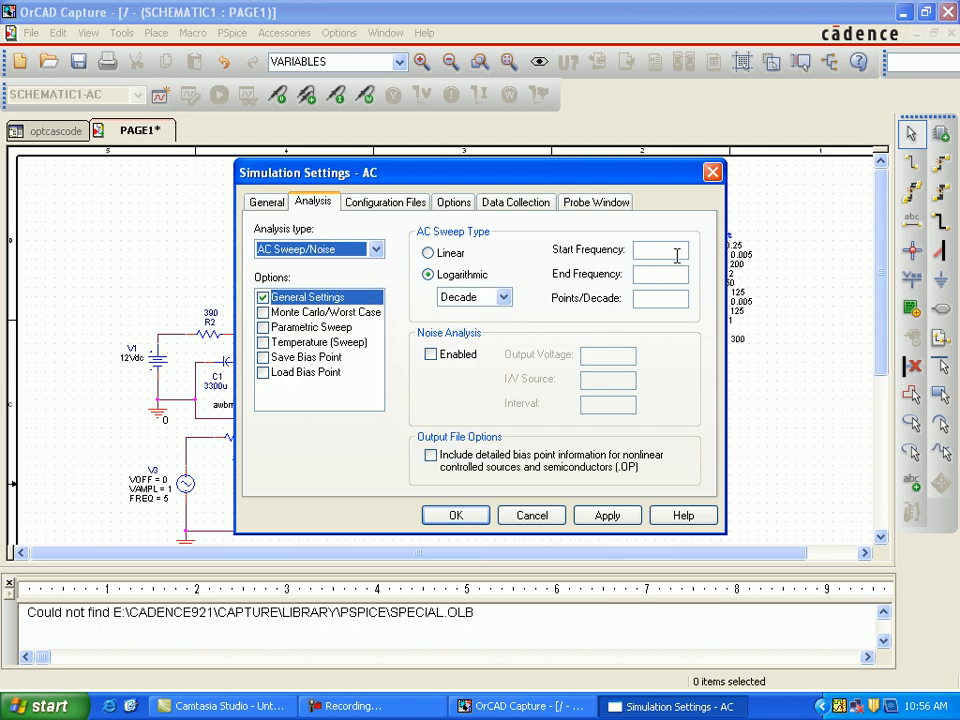
left_click(673, 251)
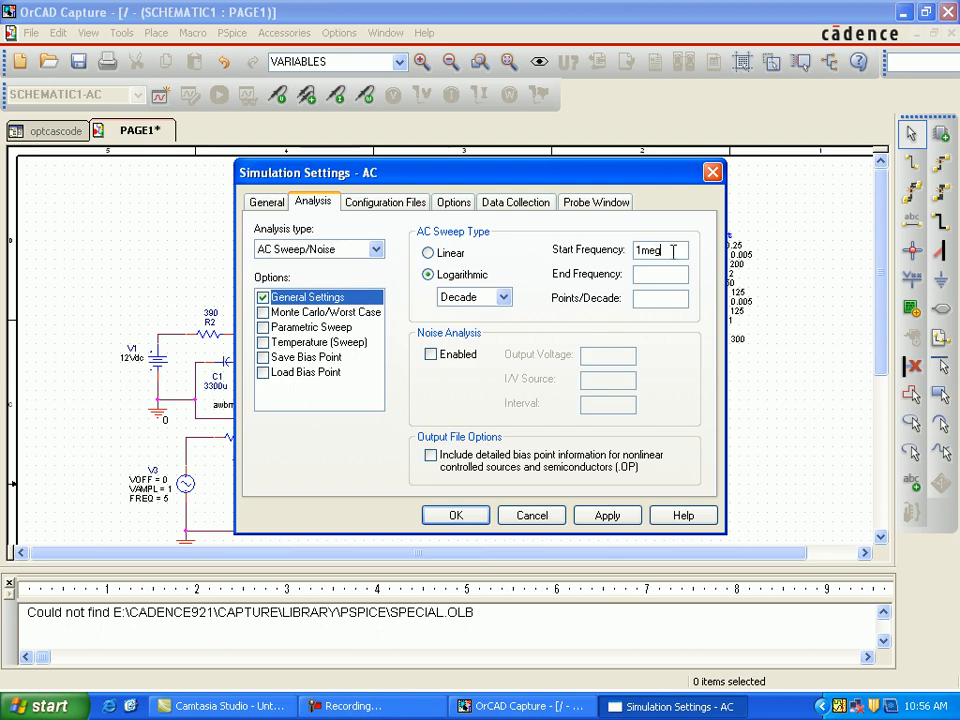
left_click(682, 273)
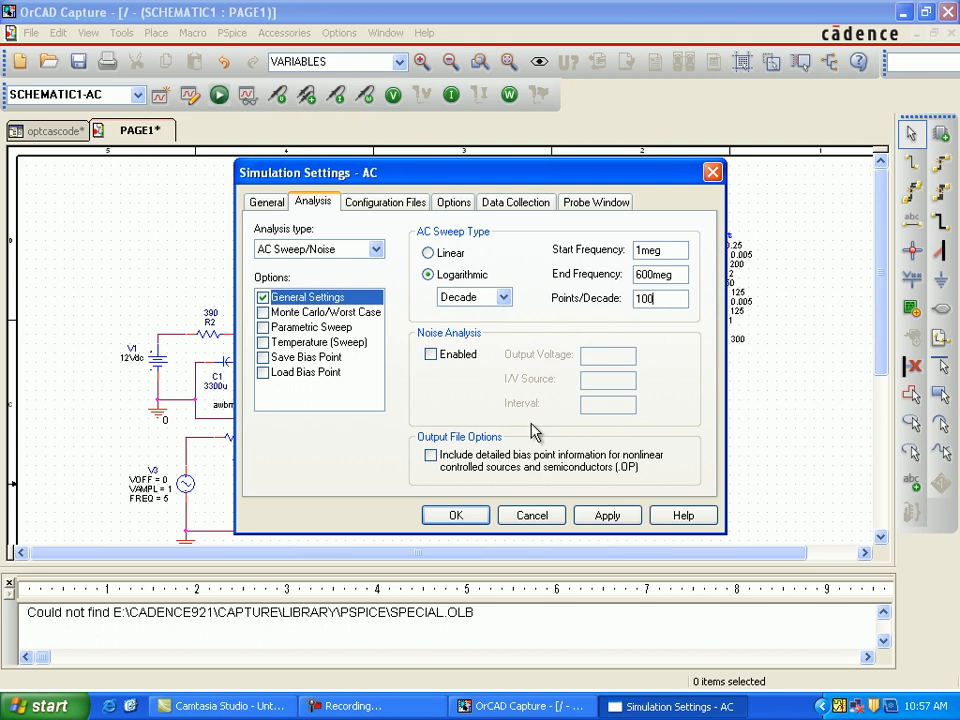
left_click(466, 518)
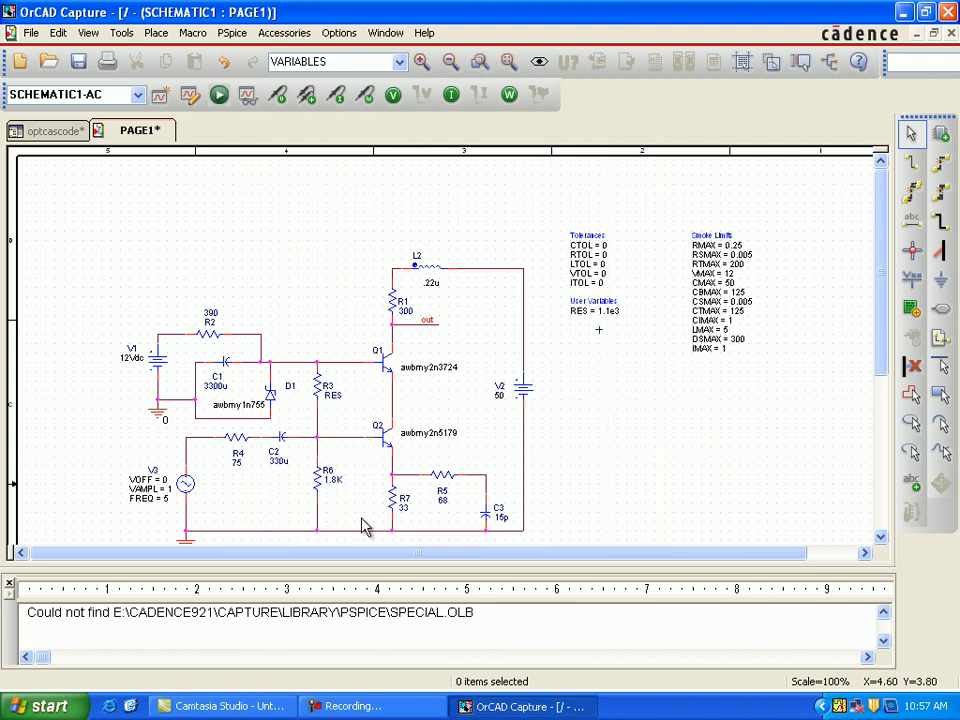
Create a second simulation profile named DC without inheriting from an existing profile.
left_click(228, 36)
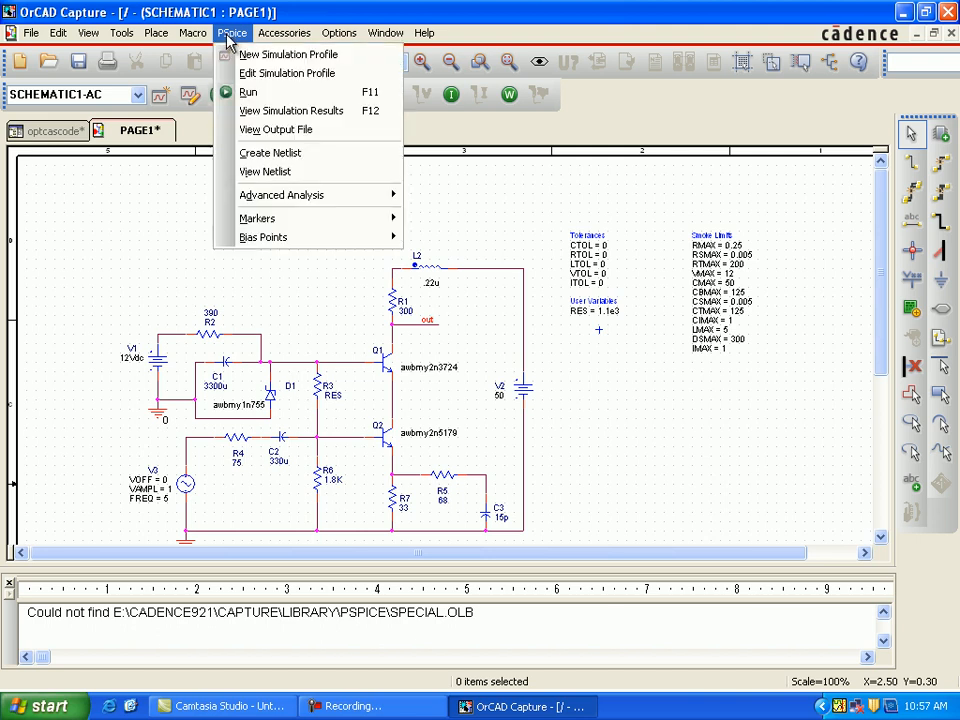
left_click(390, 55)
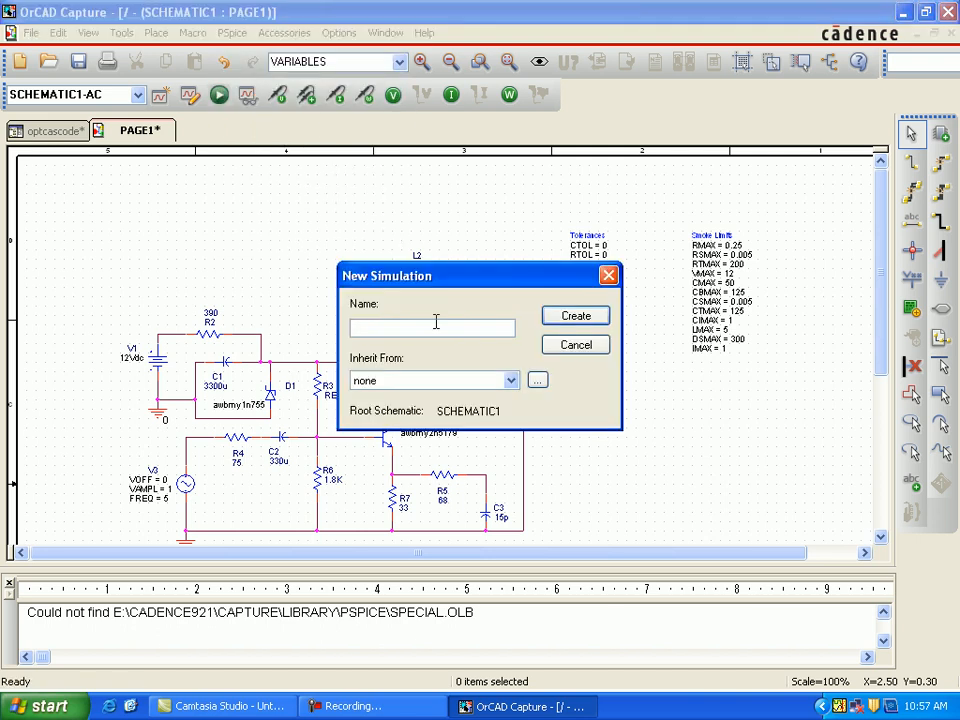
type("DC")
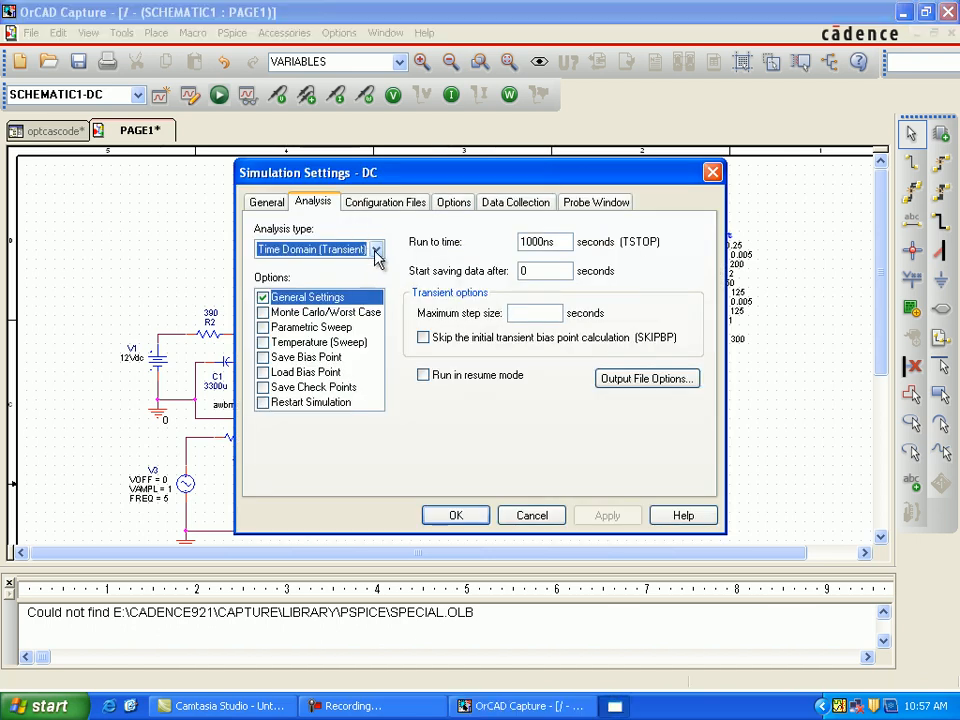
Configure the DC profile as a DC Sweep of voltage source V3 using a value list containing 0.
left_click(376, 250)
left_click(368, 278)
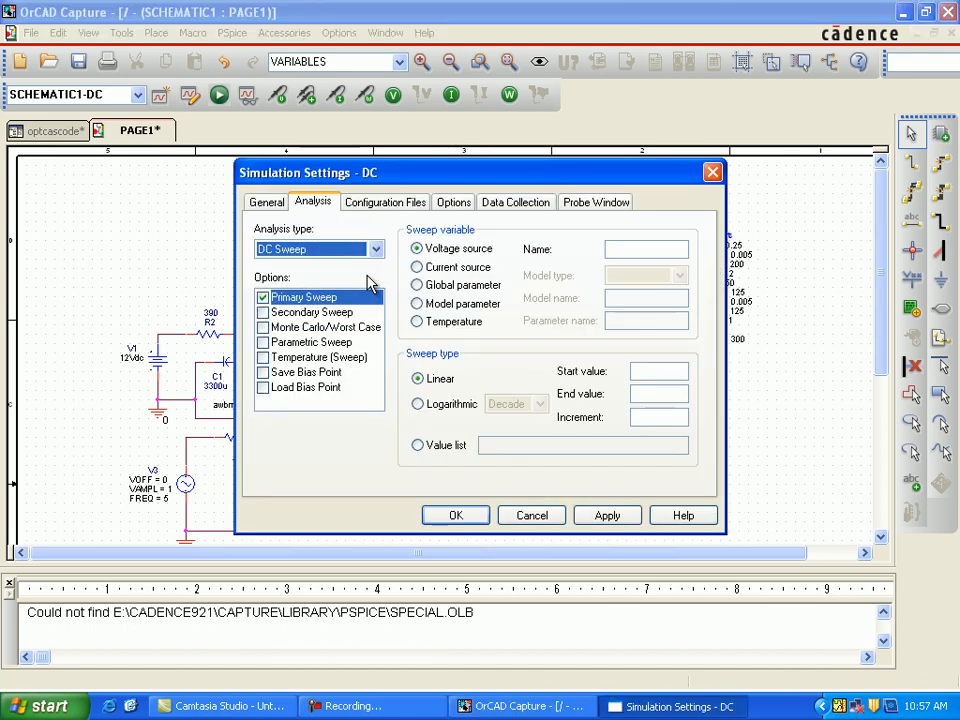
left_click(648, 252)
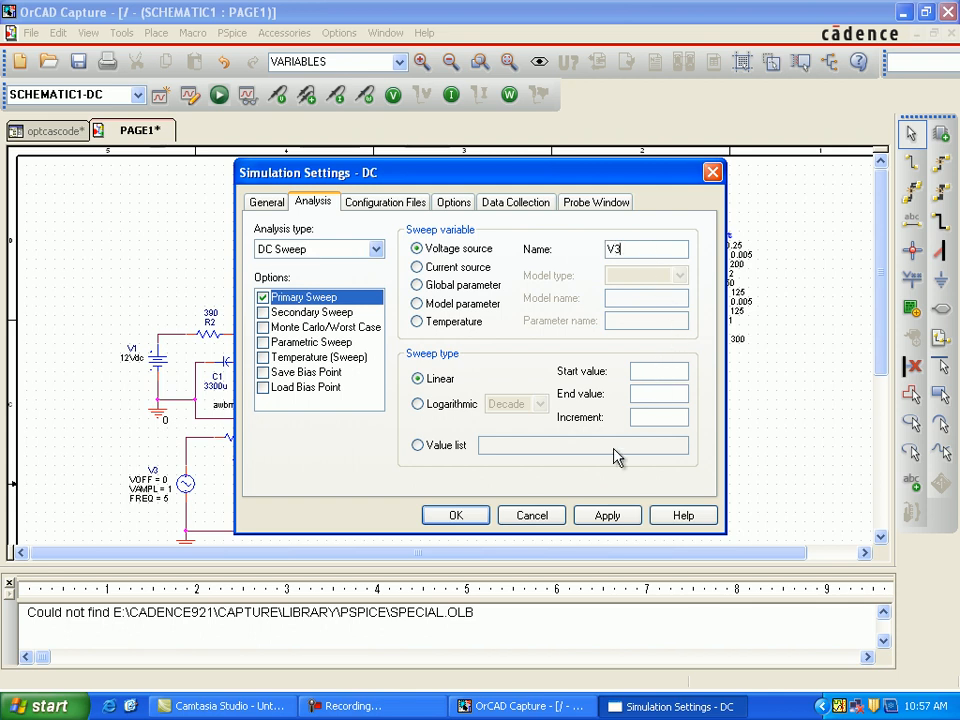
left_click(420, 445)
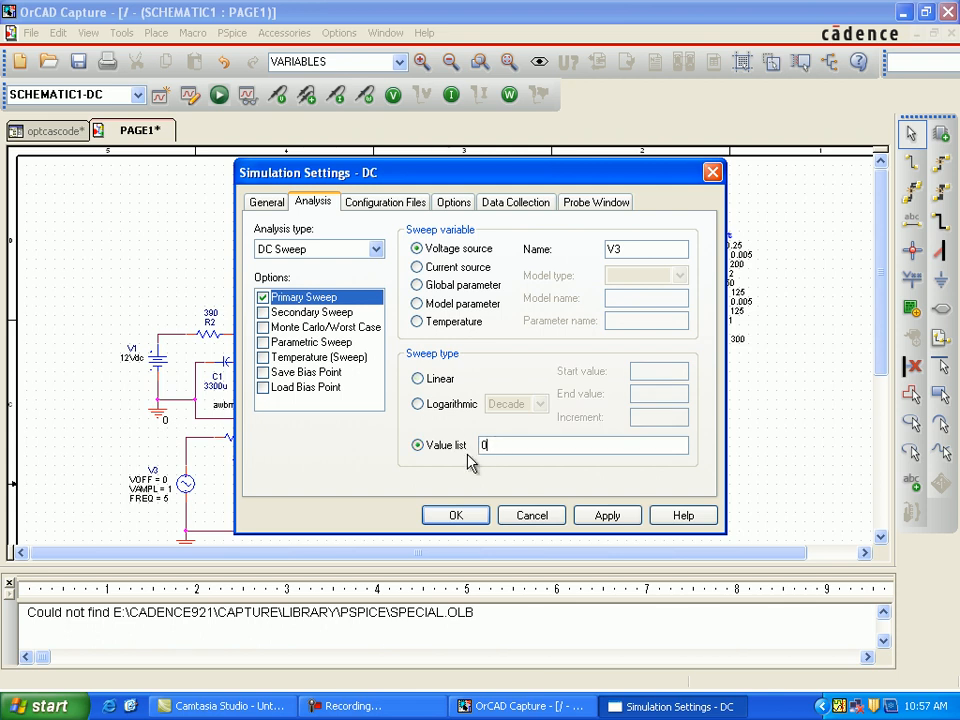
left_click(431, 515)
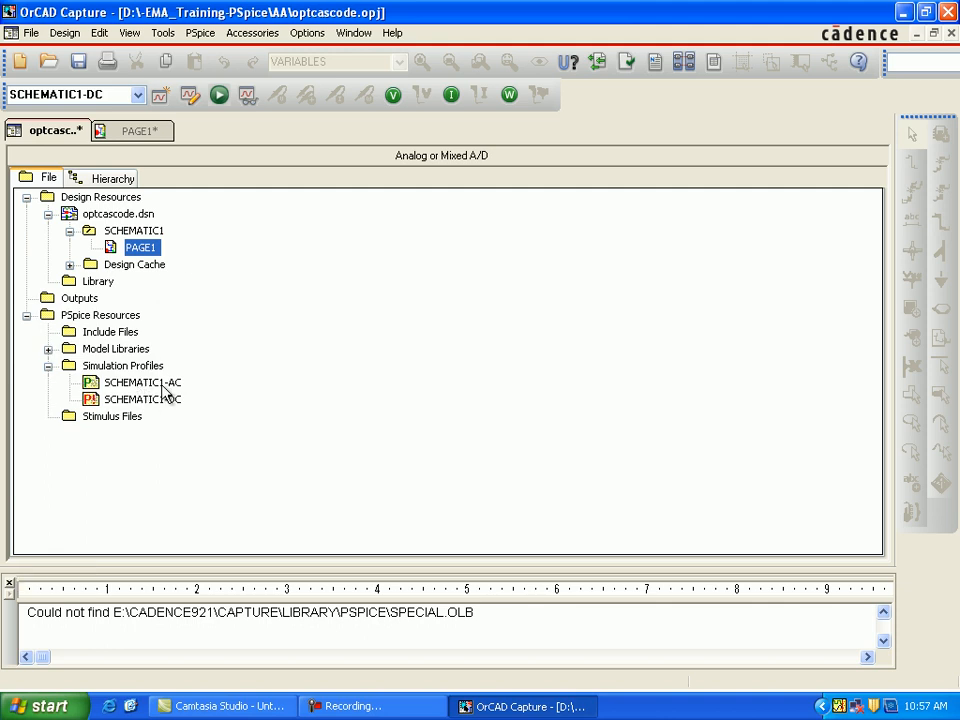
Simulate the SCHEMATIC1-AC profile from the project's simulation profiles.
left_click(162, 388)
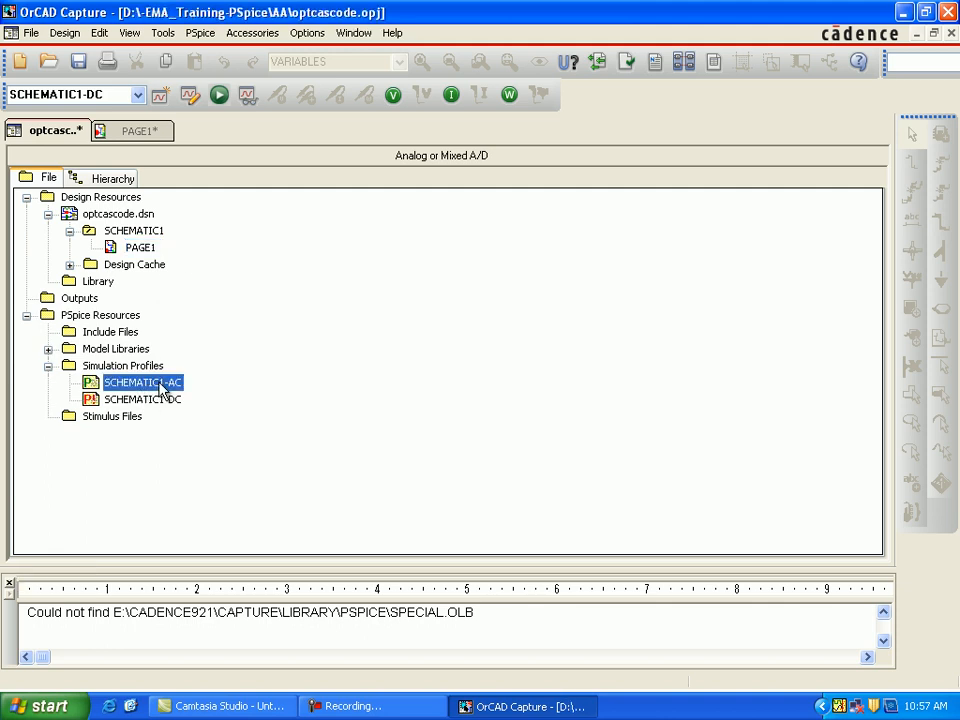
right_click(162, 388)
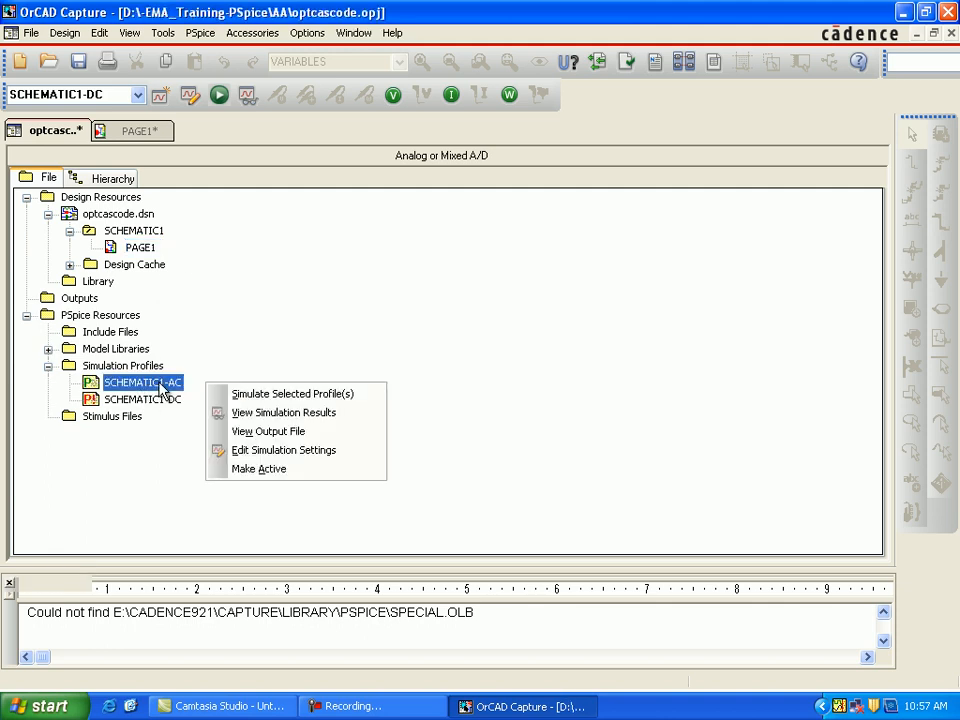
left_click(320, 398)
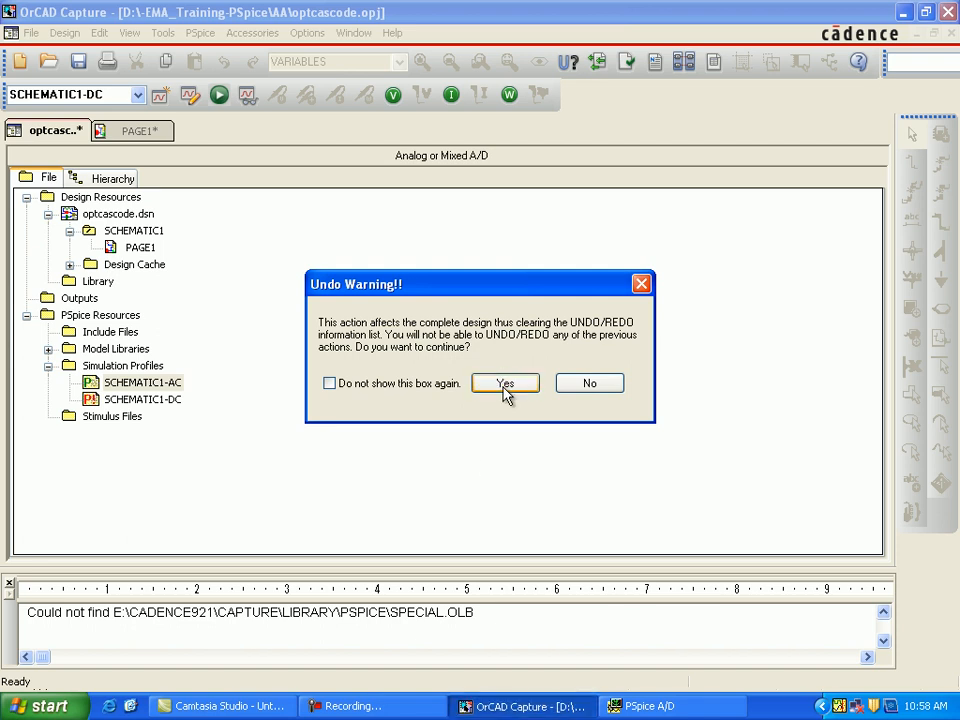
left_click(506, 386)
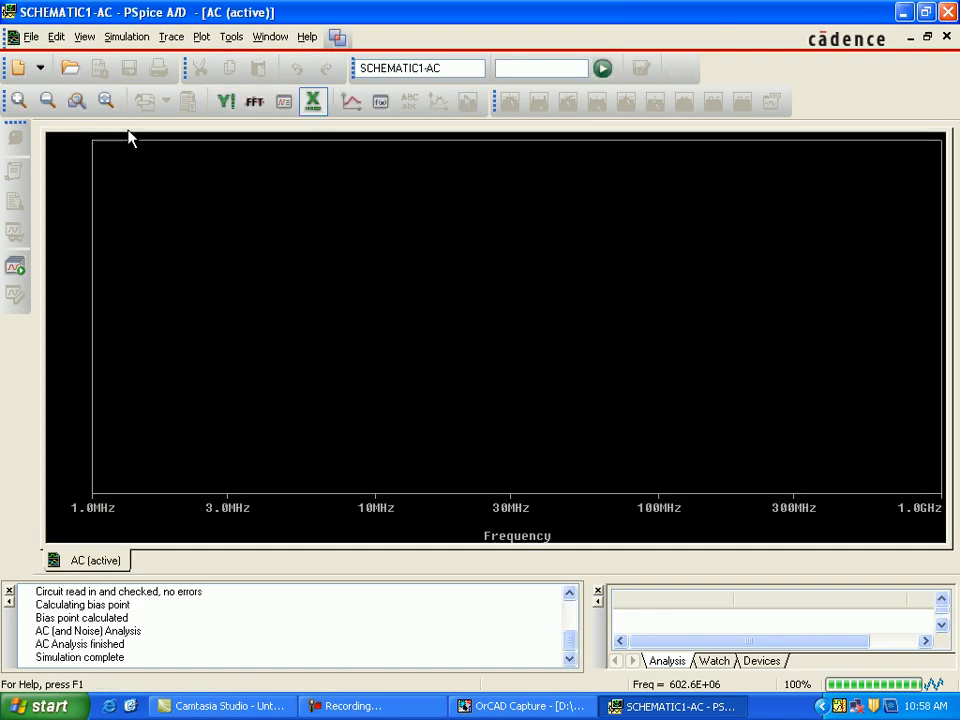
Show the measurement results for the AC simulation and evaluate the measurement Cutoff_Lowpass_3dB(V(out)).
left_click(85, 37)
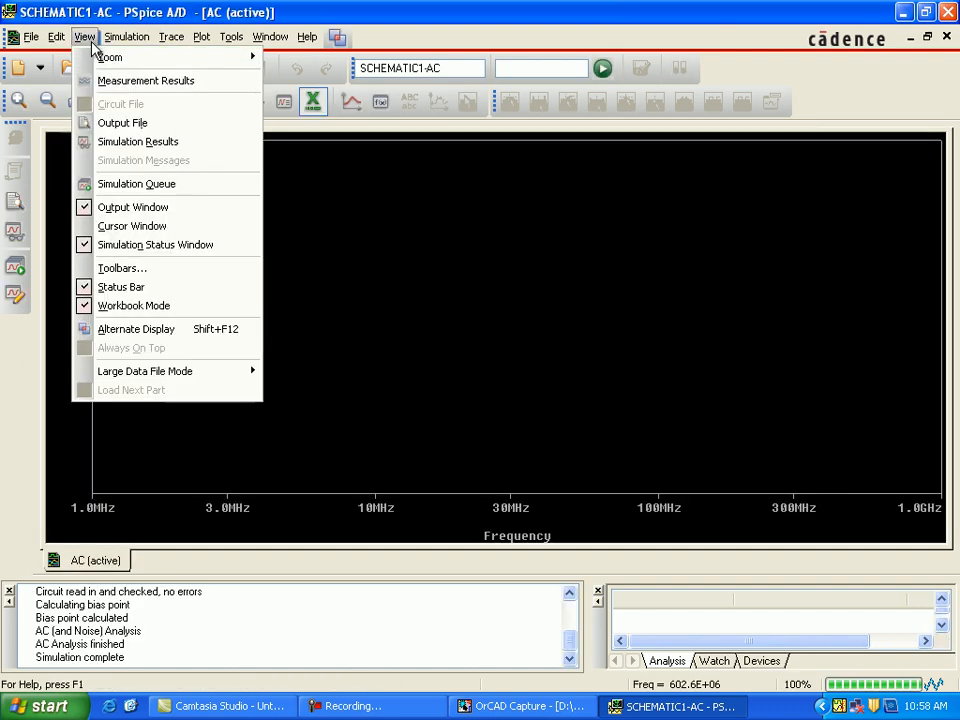
left_click(155, 88)
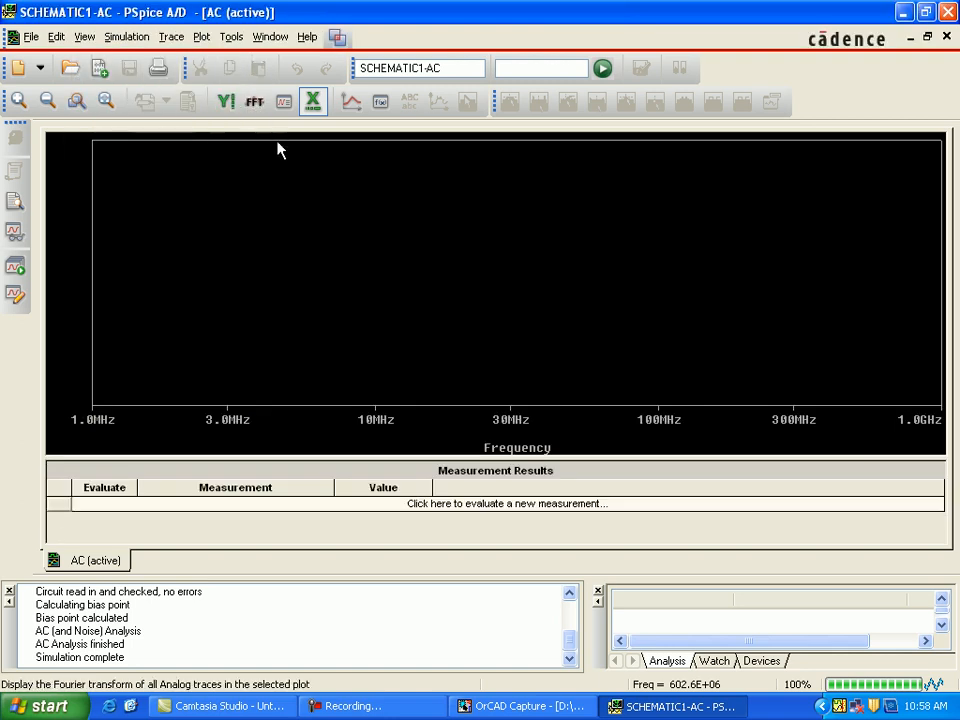
left_click(171, 40)
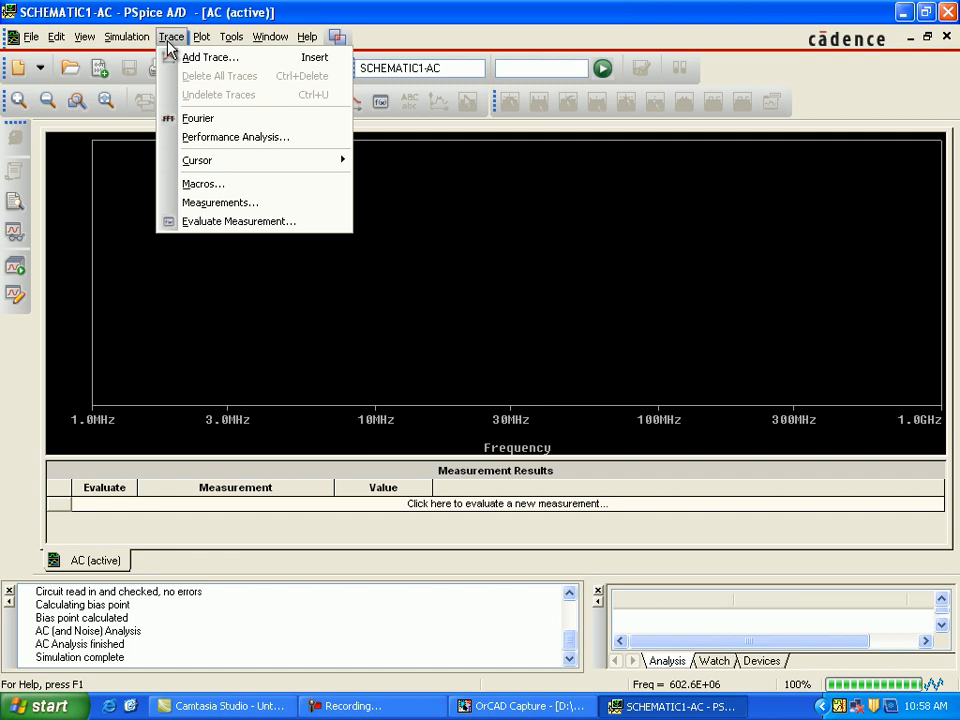
left_click(222, 222)
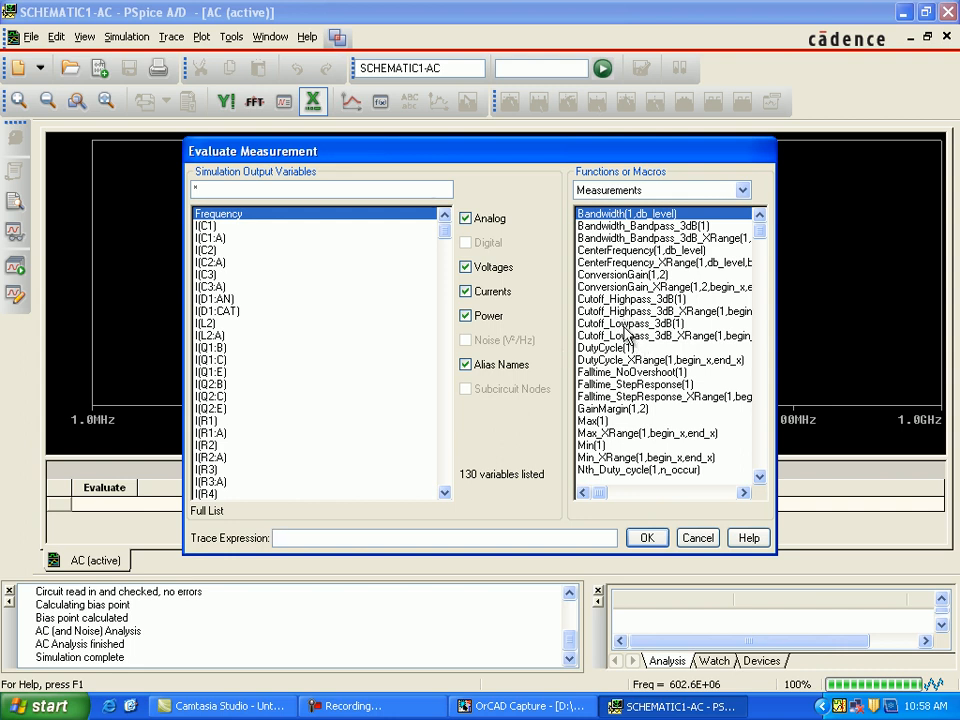
left_click(624, 326)
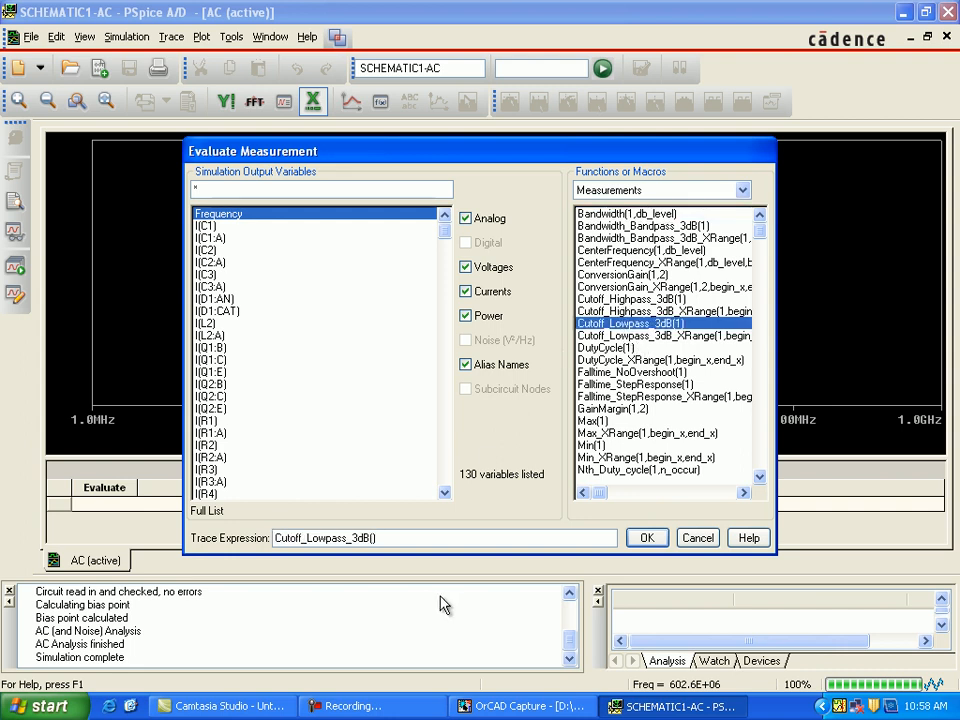
left_click_drag(445, 230, 446, 349)
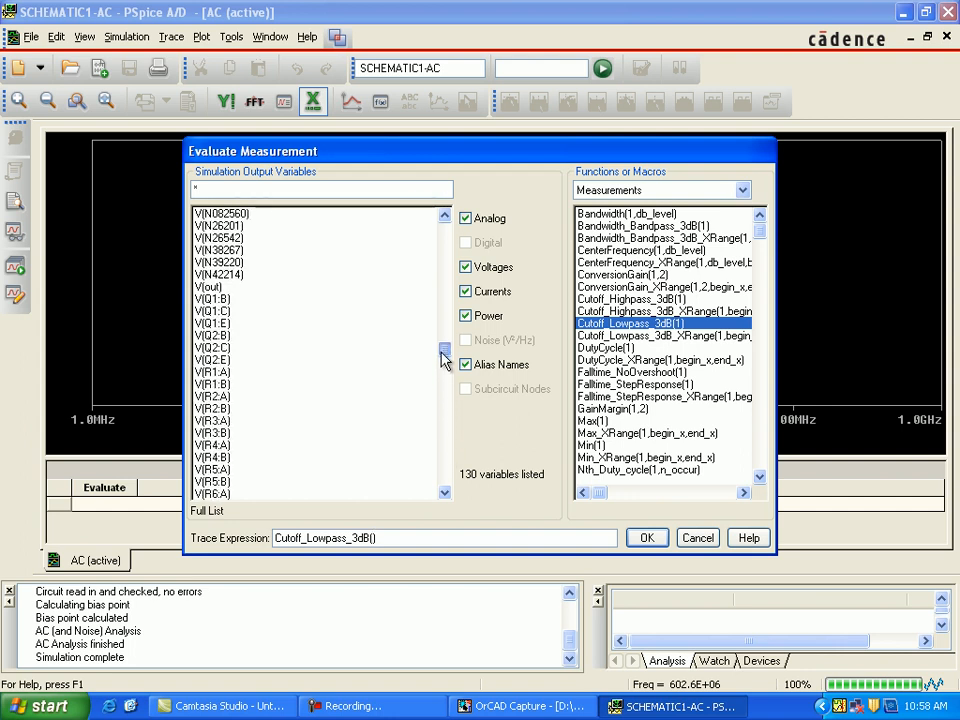
left_click(207, 288)
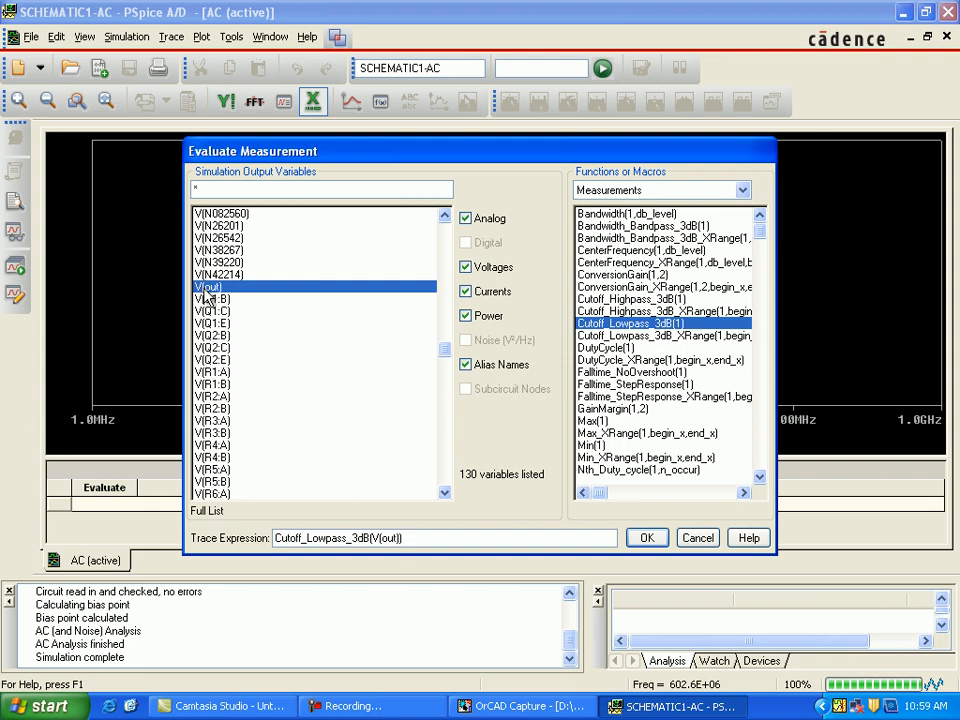
left_click(646, 538)
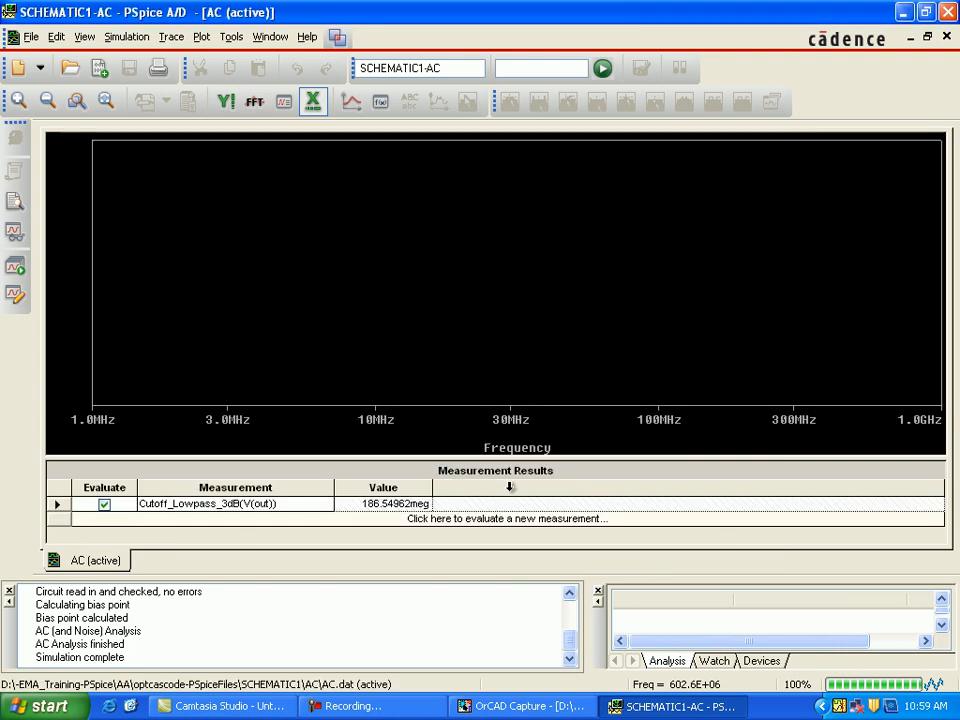
Add a second AC measurement that evaluates Max(Vdb(out)).
left_click(491, 525)
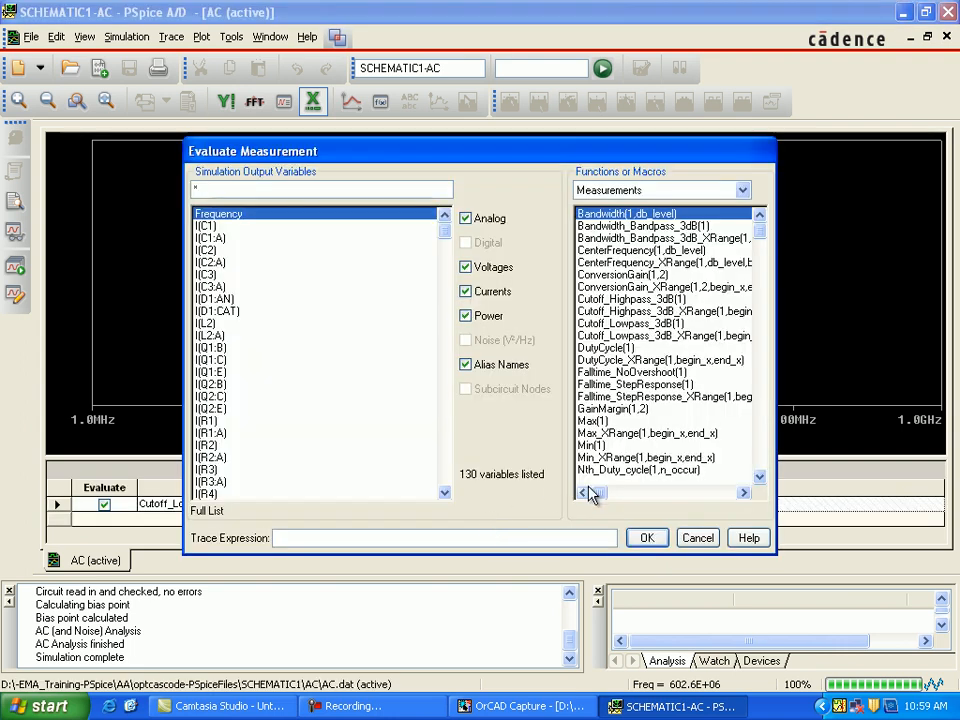
left_click(592, 423)
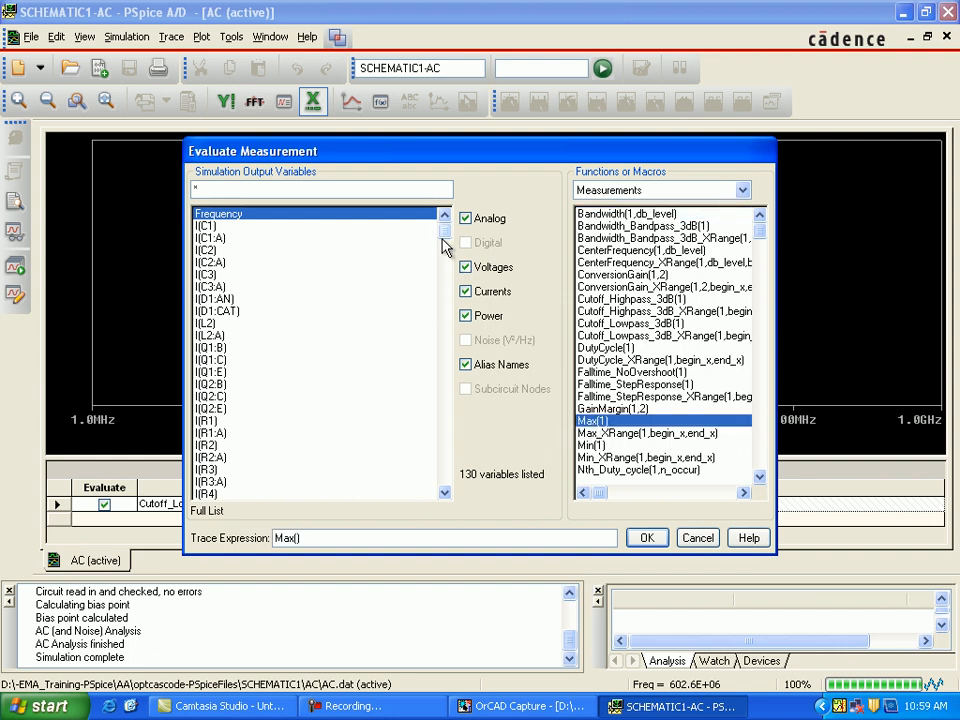
left_click_drag(445, 240, 447, 362)
left_click(215, 287)
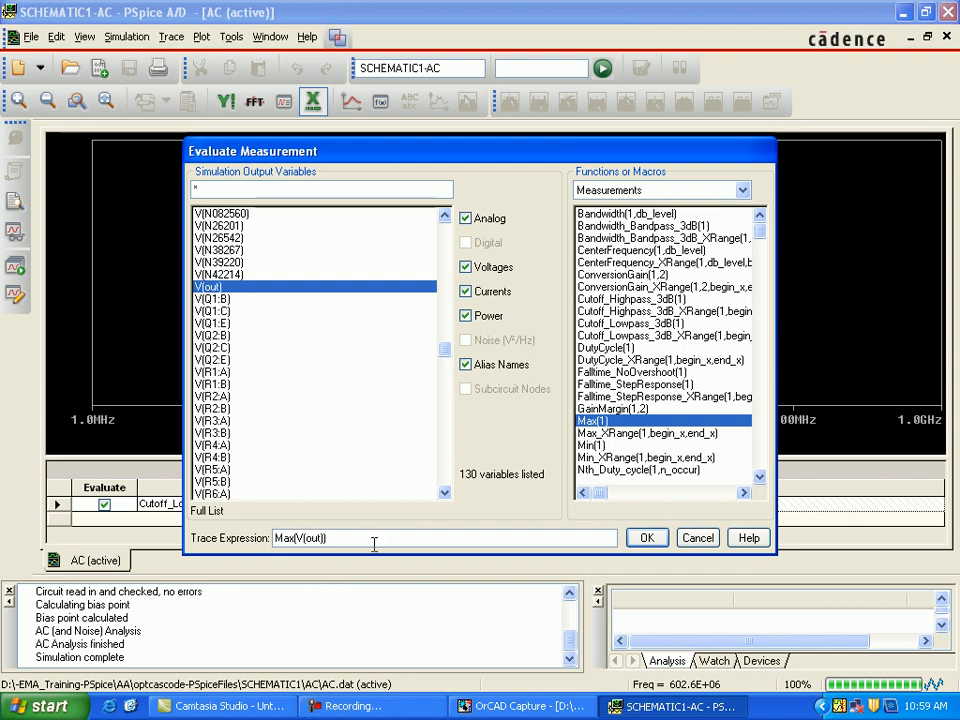
type("db")
left_click(650, 538)
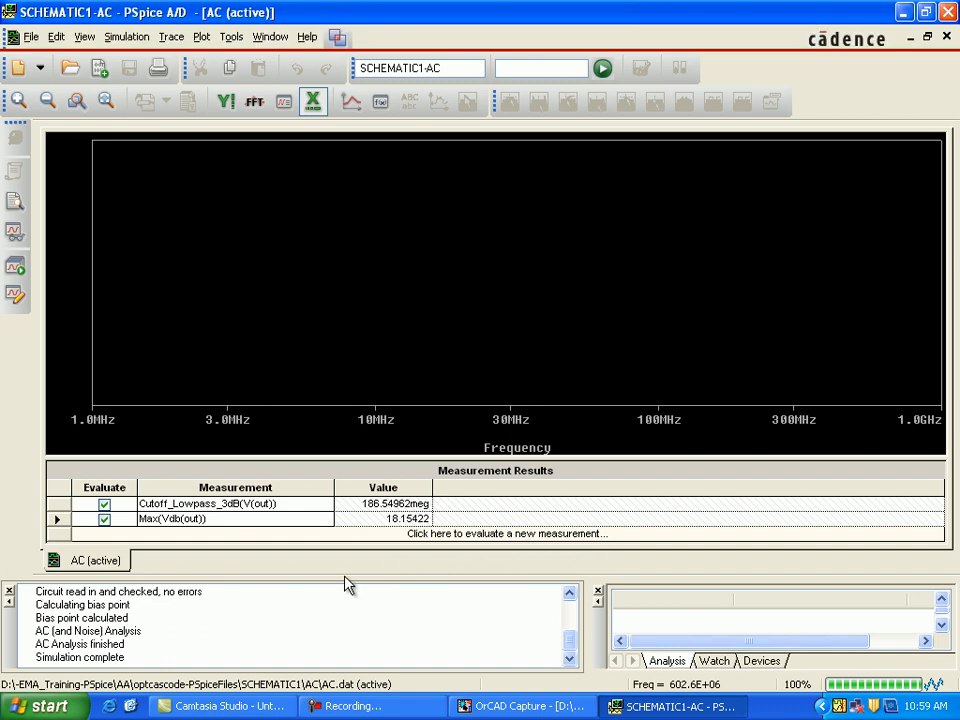
Switch back to OrCAD Capture and simulate the SCHEMATIC1-DC profile from the project's simulation profiles.
left_click(481, 706)
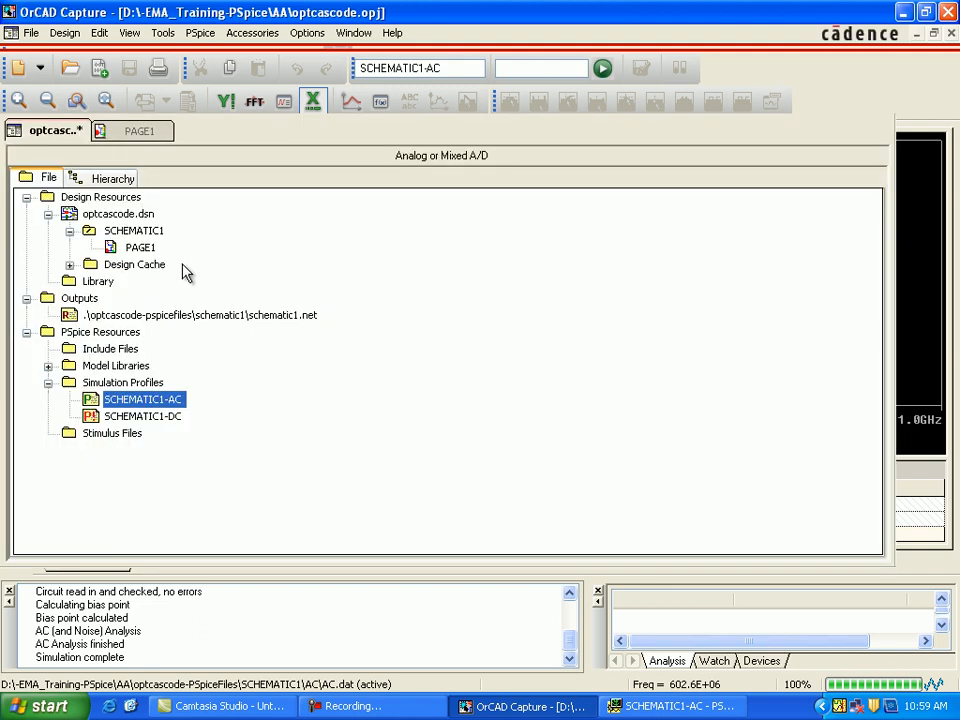
left_click(126, 400)
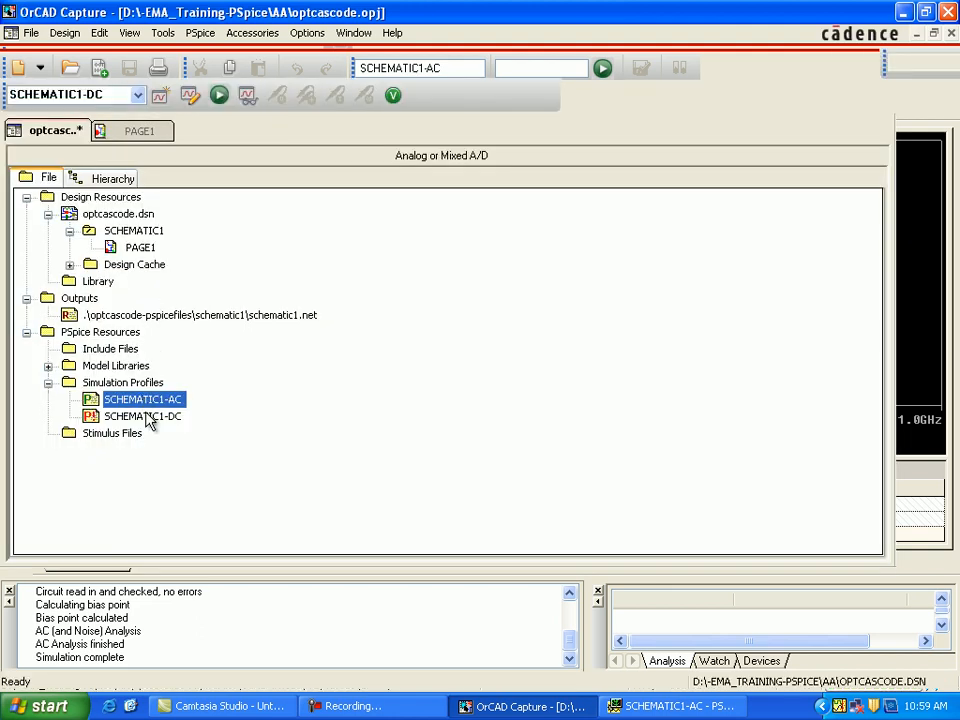
left_click(150, 423)
right_click(195, 417)
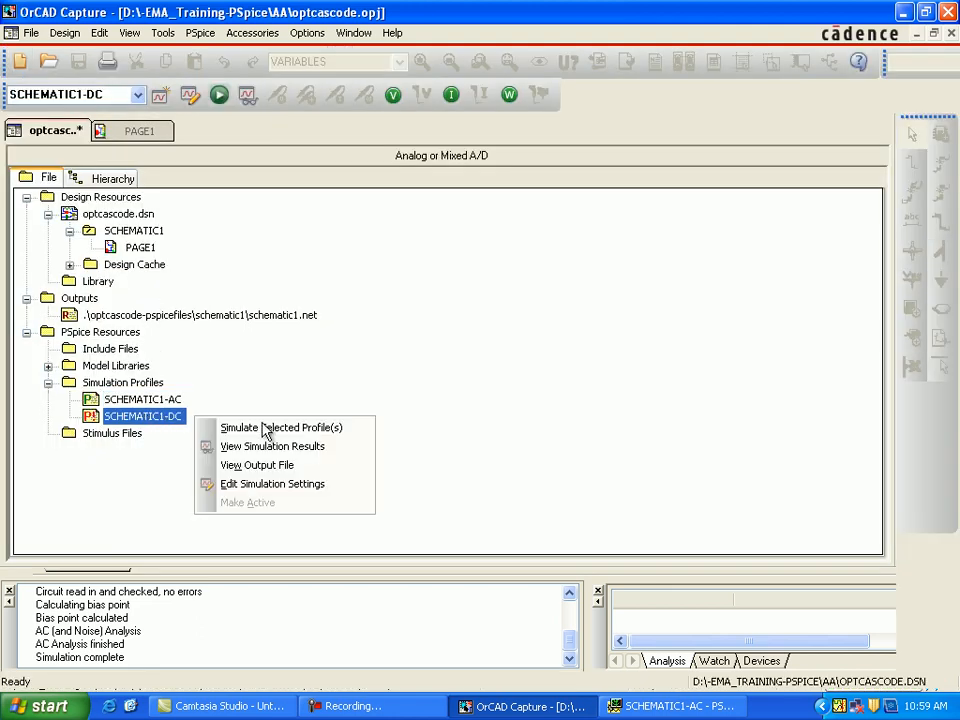
left_click(212, 428)
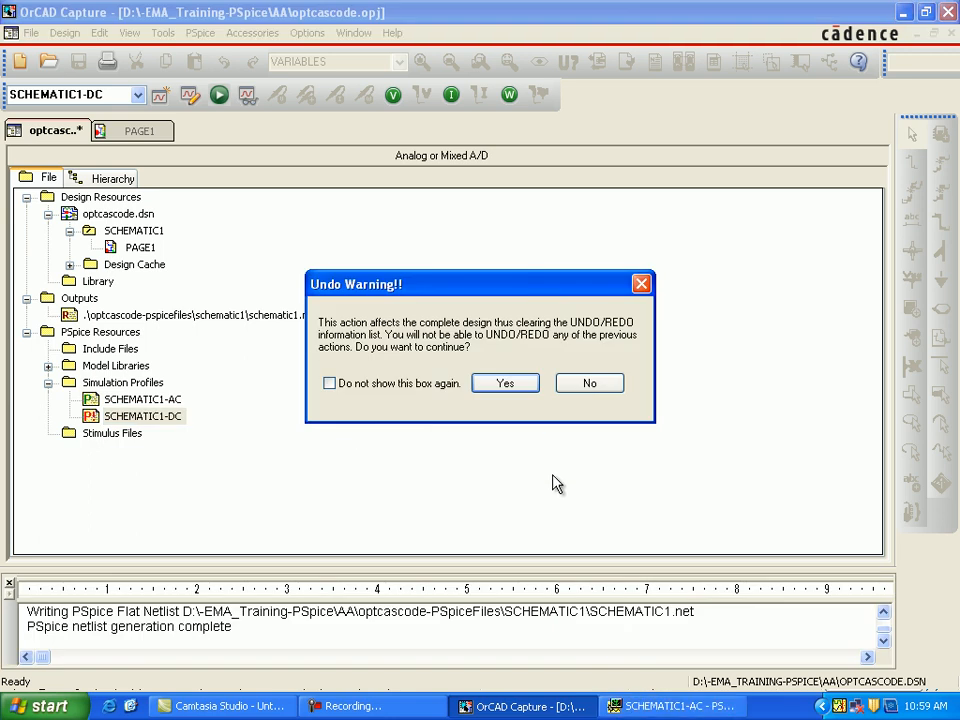
left_click(512, 385)
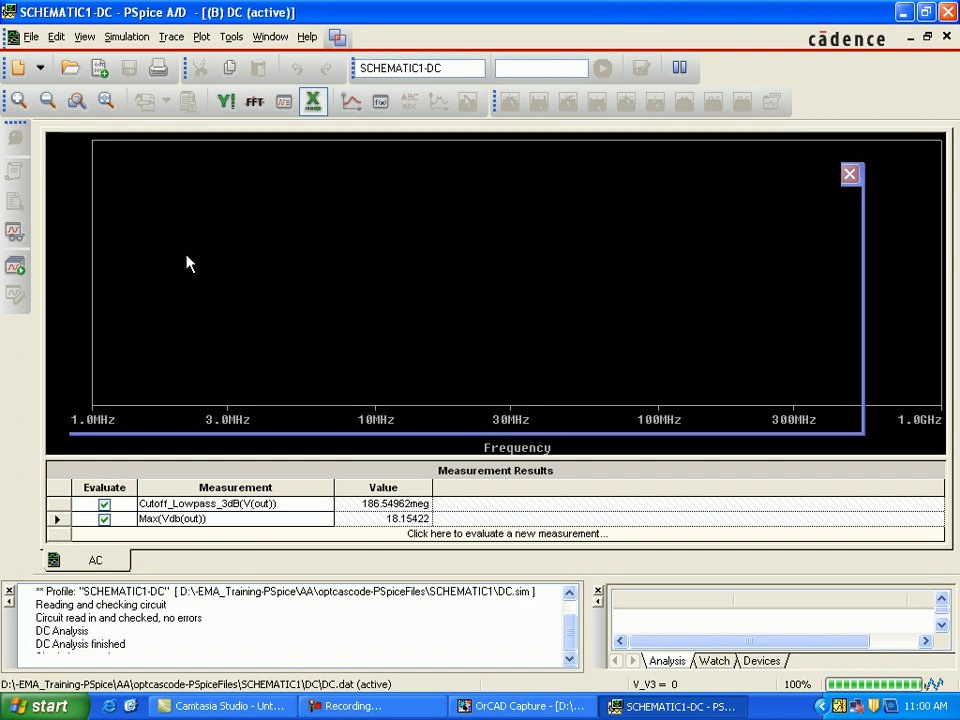
Show the measurement results for the DC simulation and evaluate the power measurement W(Q1).
left_click(85, 40)
left_click(108, 82)
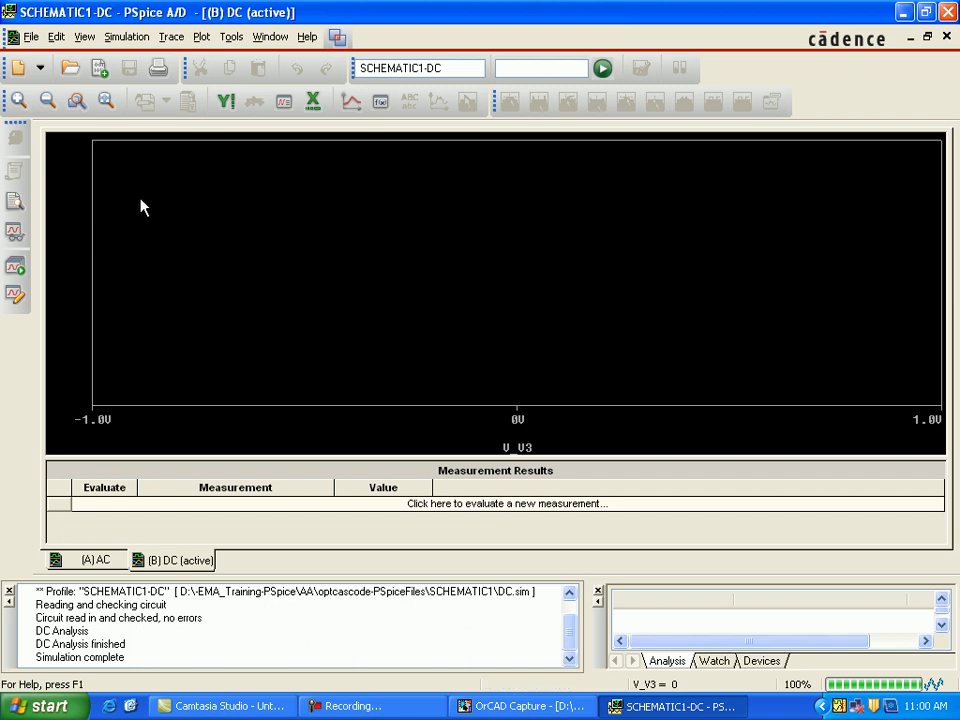
left_click(171, 37)
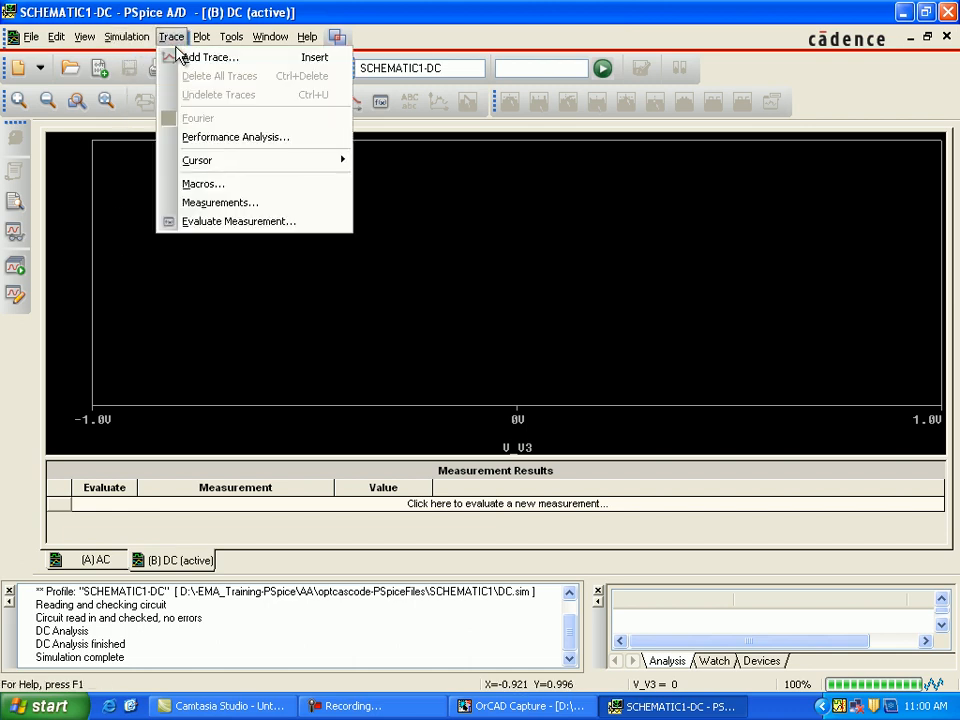
left_click(206, 221)
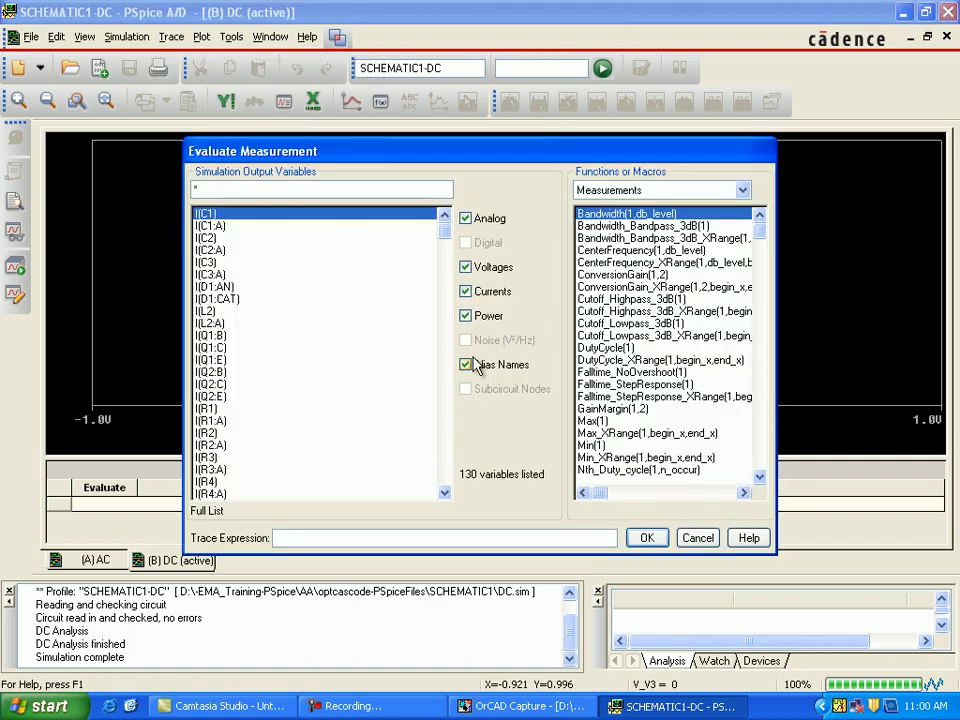
left_click_drag(445, 231, 447, 484)
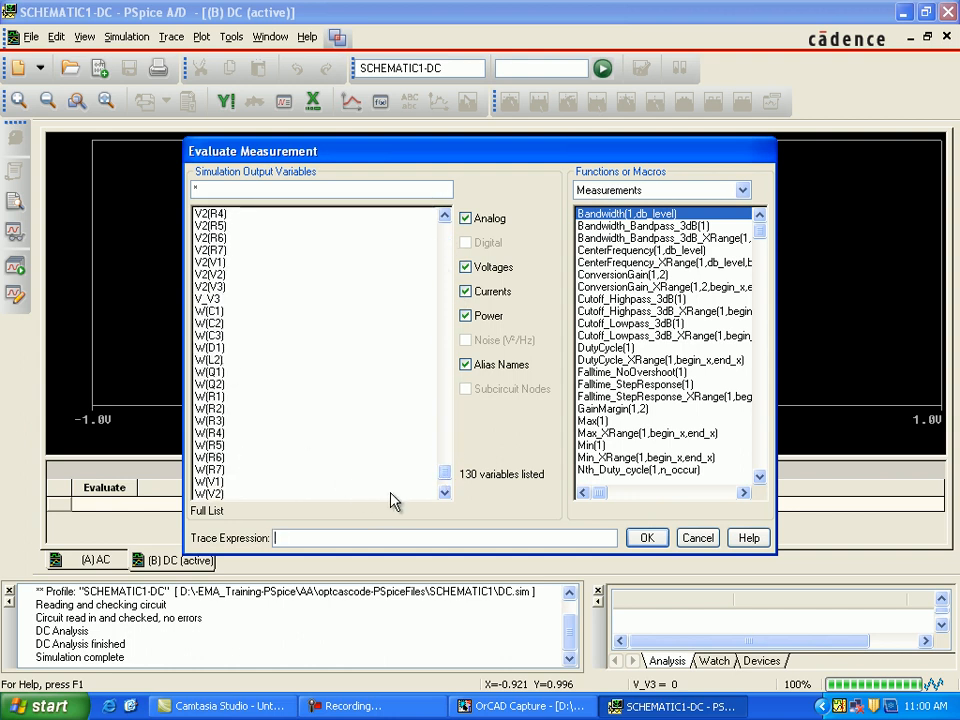
left_click(445, 493)
left_click_drag(444, 480, 445, 455)
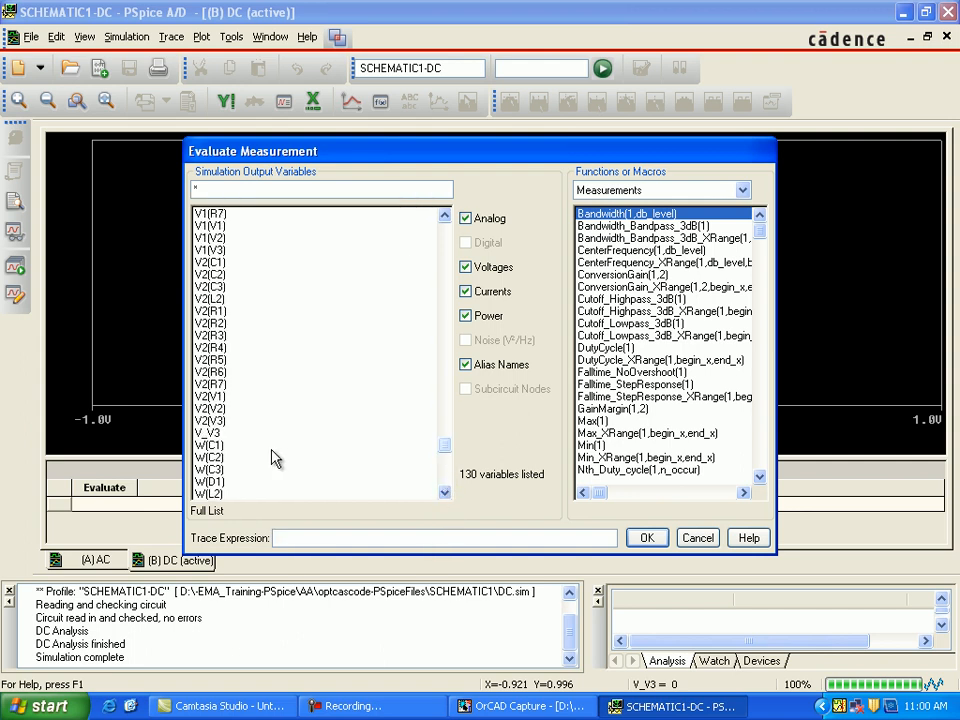
scroll(443, 456, "down", 2)
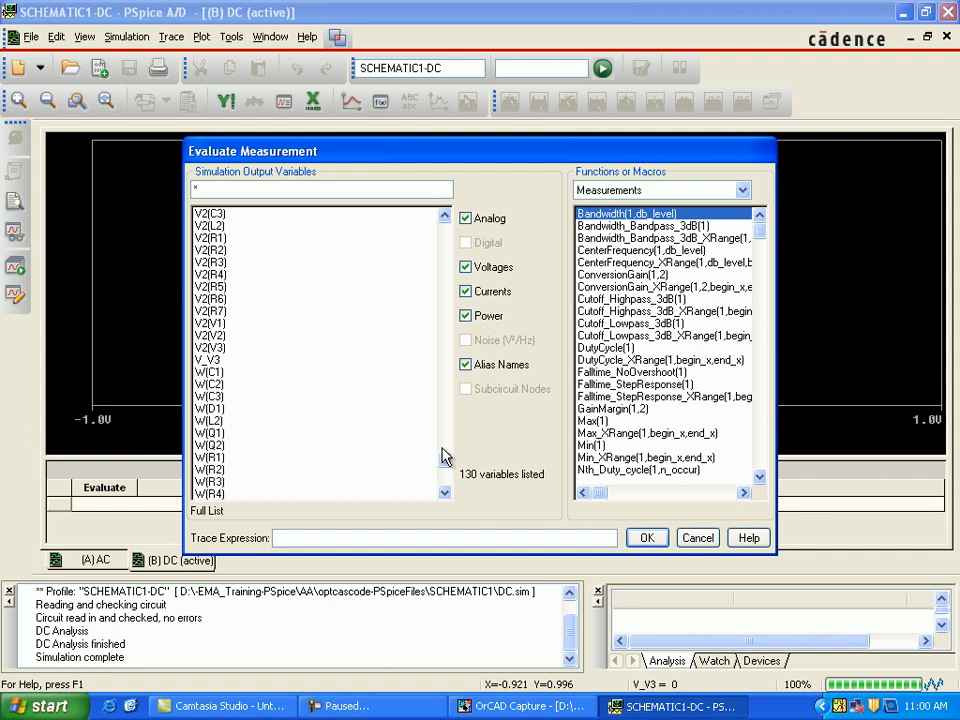
double_click(226, 436)
left_click(640, 537)
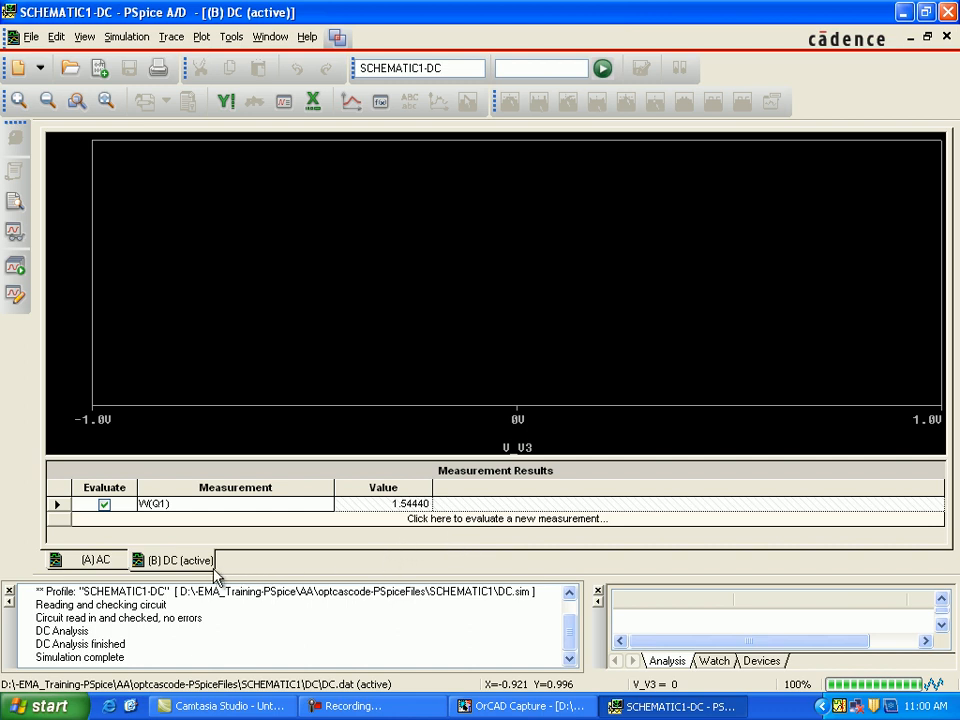
Add a second DC measurement that evaluates the collector current I(Q1:C).
left_click(429, 519)
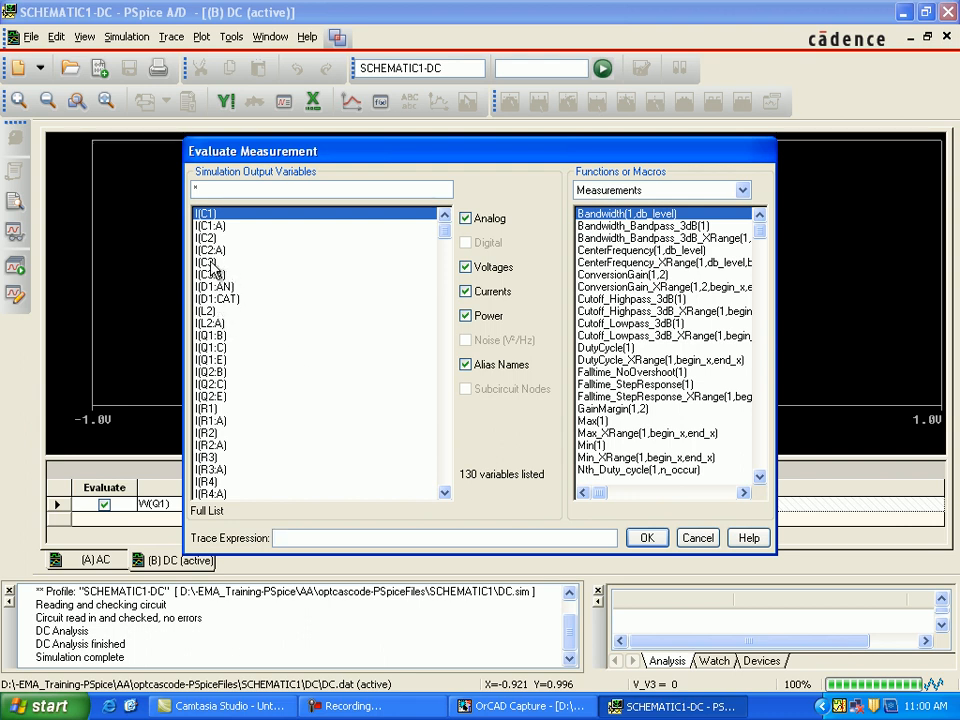
left_click(221, 348)
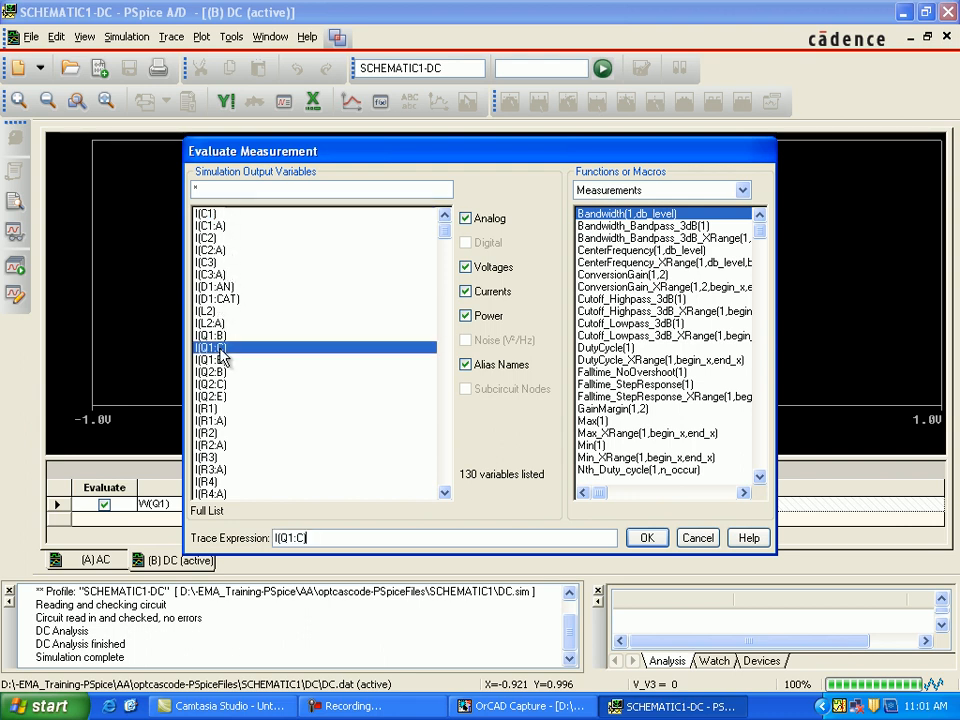
left_click(638, 538)
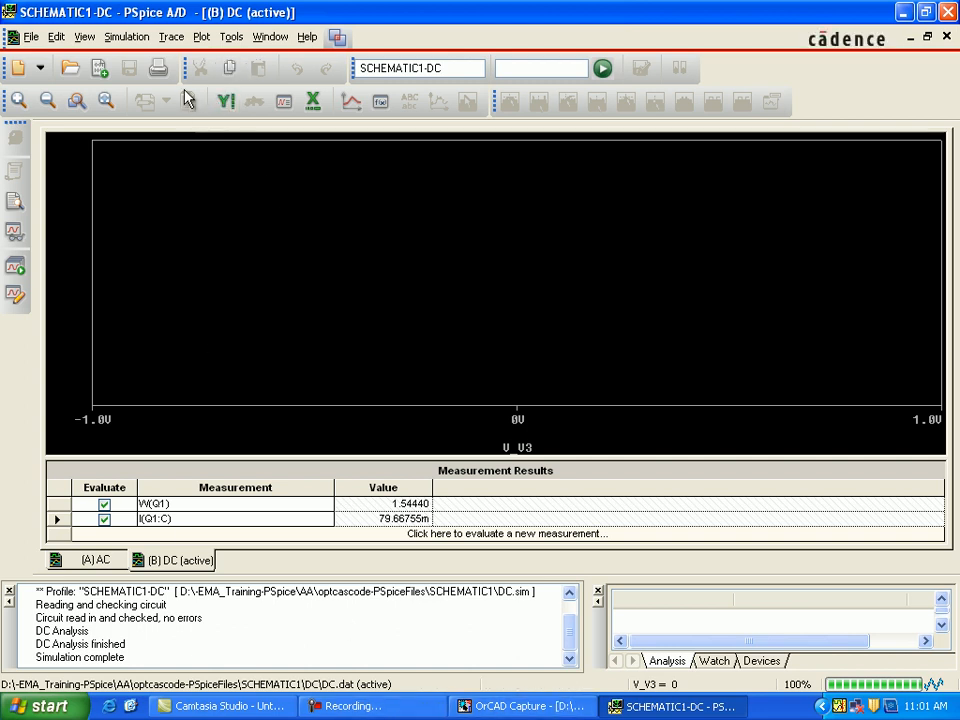
Switch back to OrCAD Capture and launch the Advanced Analysis Optimizer from schematic PAGE1, using the PSpice Advanced Analysis suite.
left_click(517, 712)
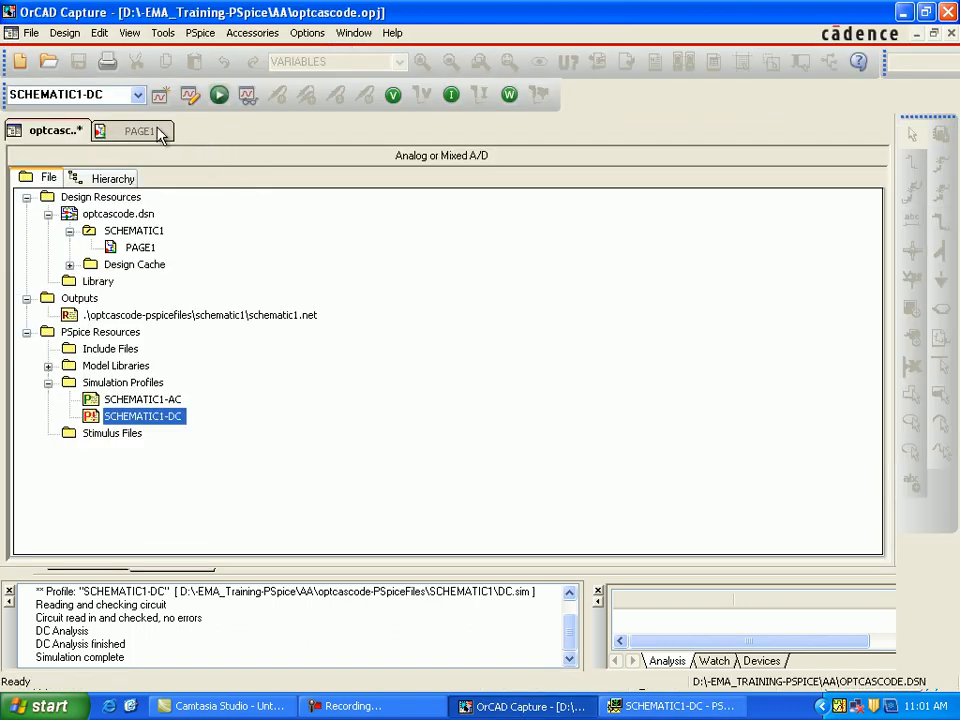
left_click(153, 131)
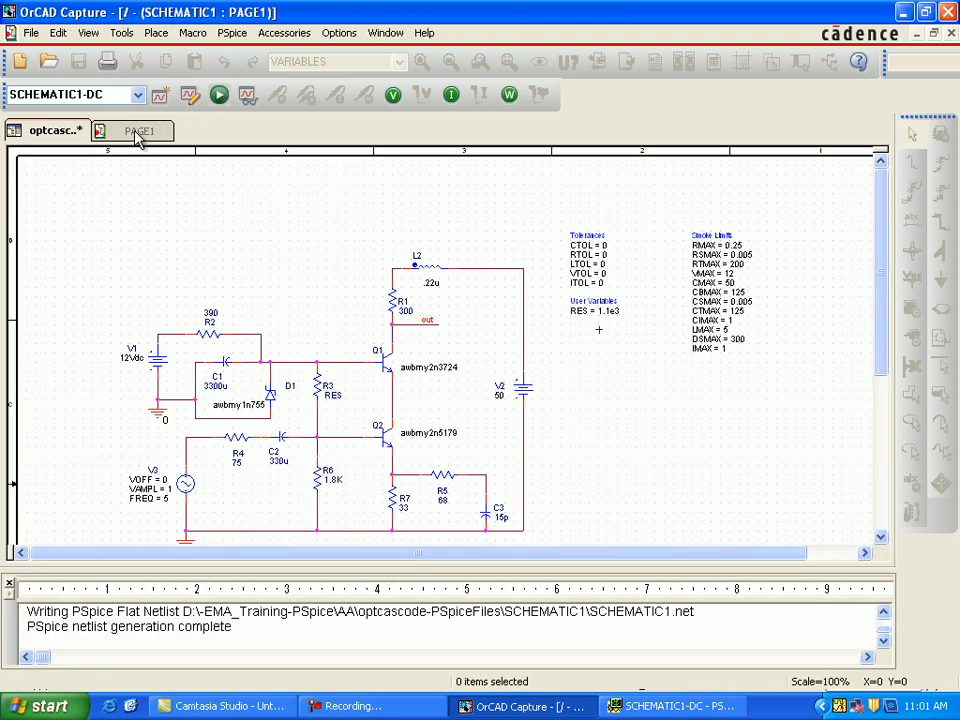
left_click(231, 34)
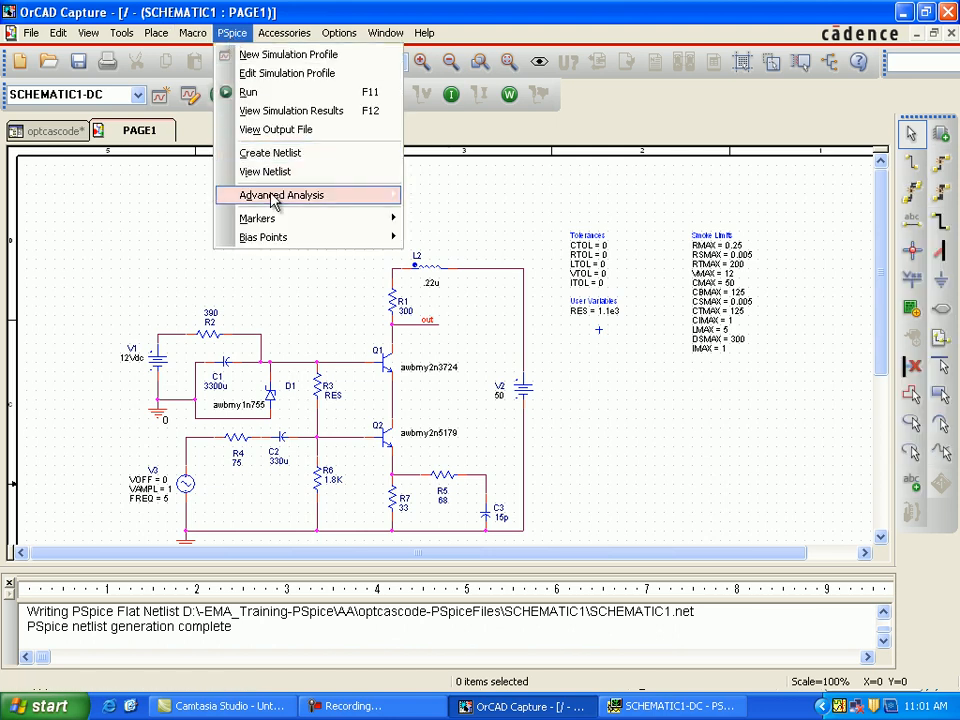
mouse_move(274, 202)
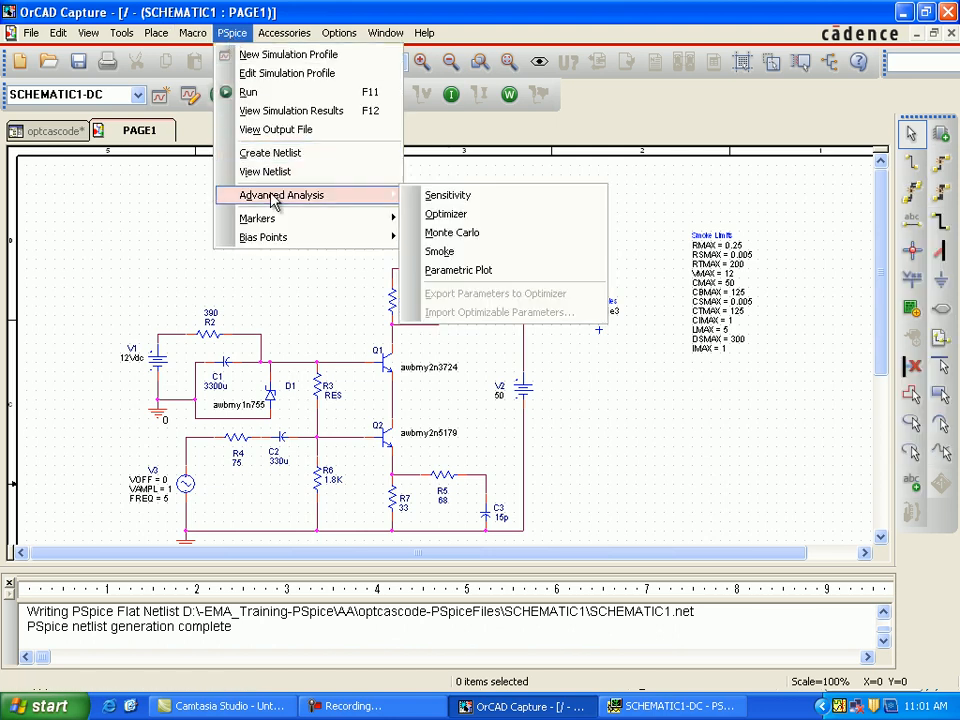
left_click(453, 220)
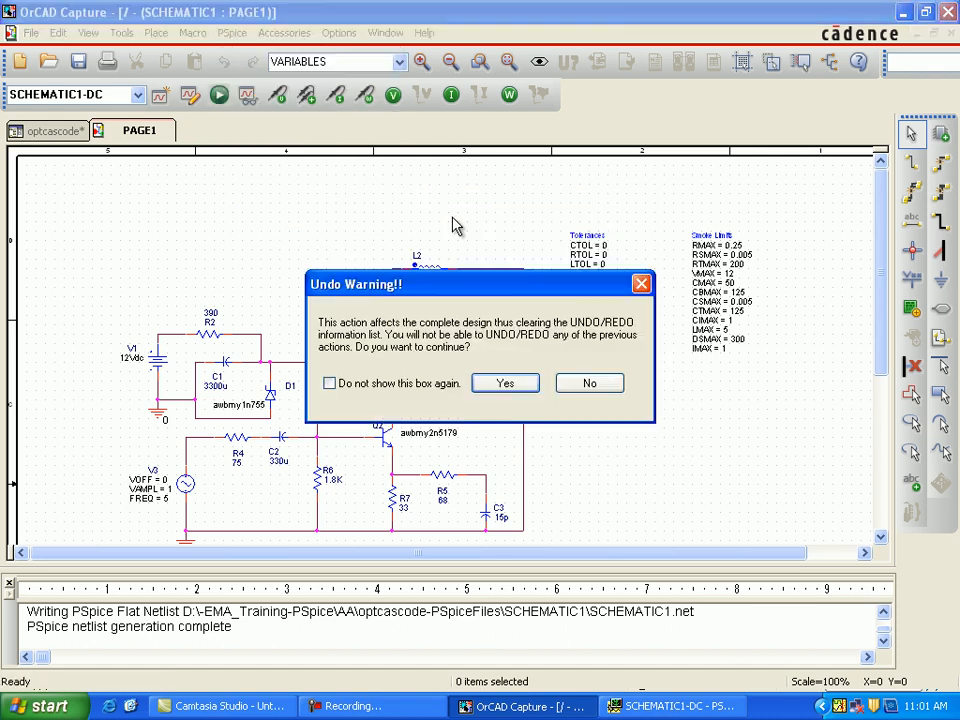
left_click(501, 388)
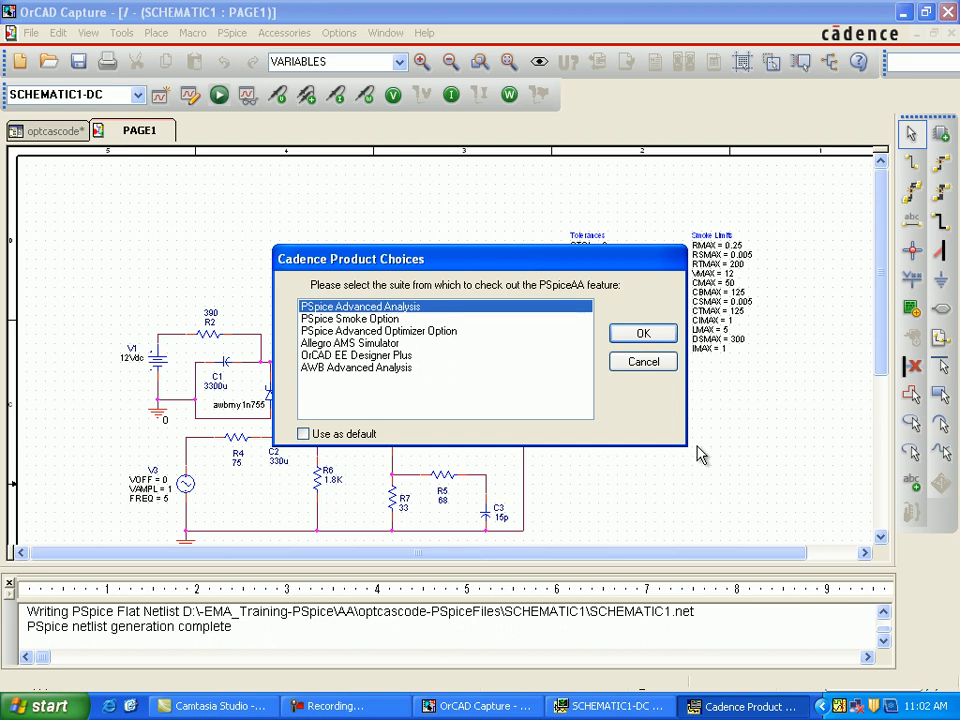
left_click(657, 333)
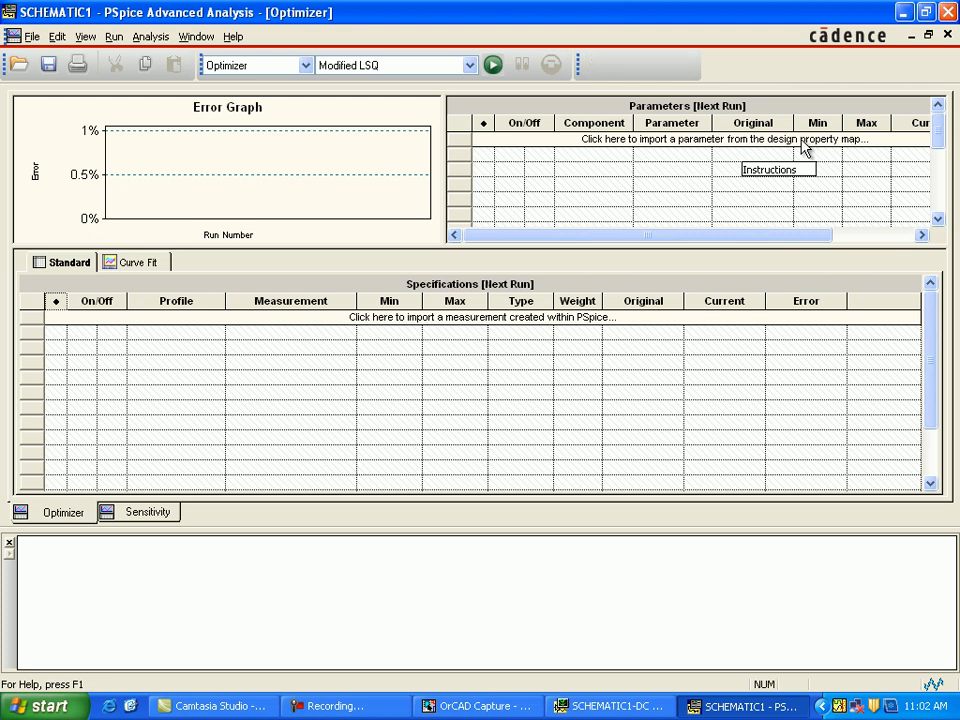
Import the component values of C3, R1, R3 and R7 as optimizer parameters.
left_click(728, 141)
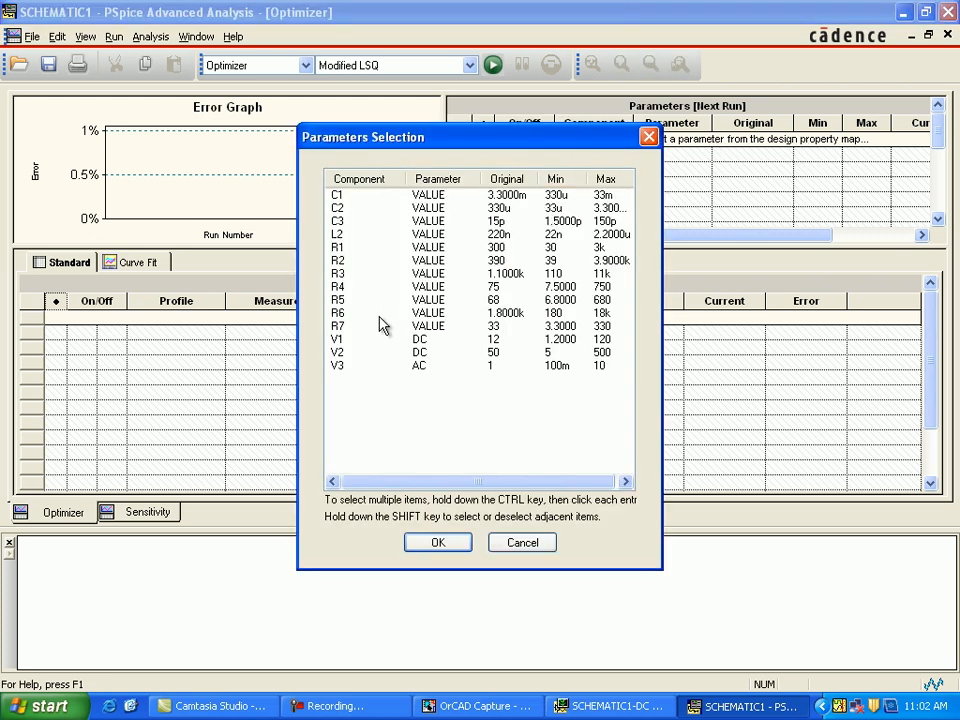
left_click(338, 220)
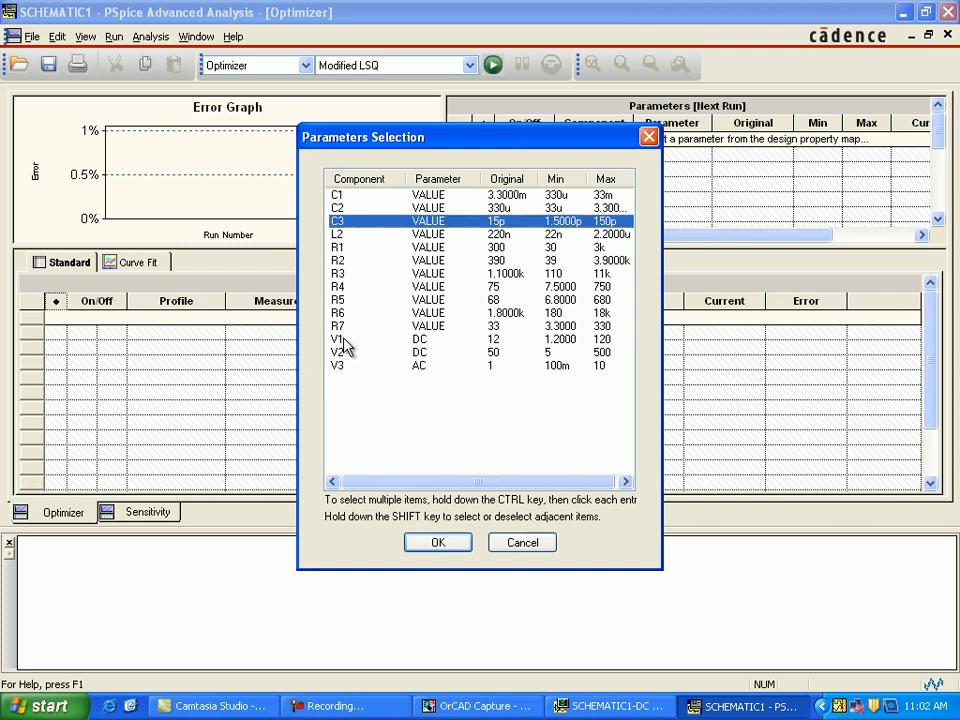
left_click(338, 247, "ctrl")
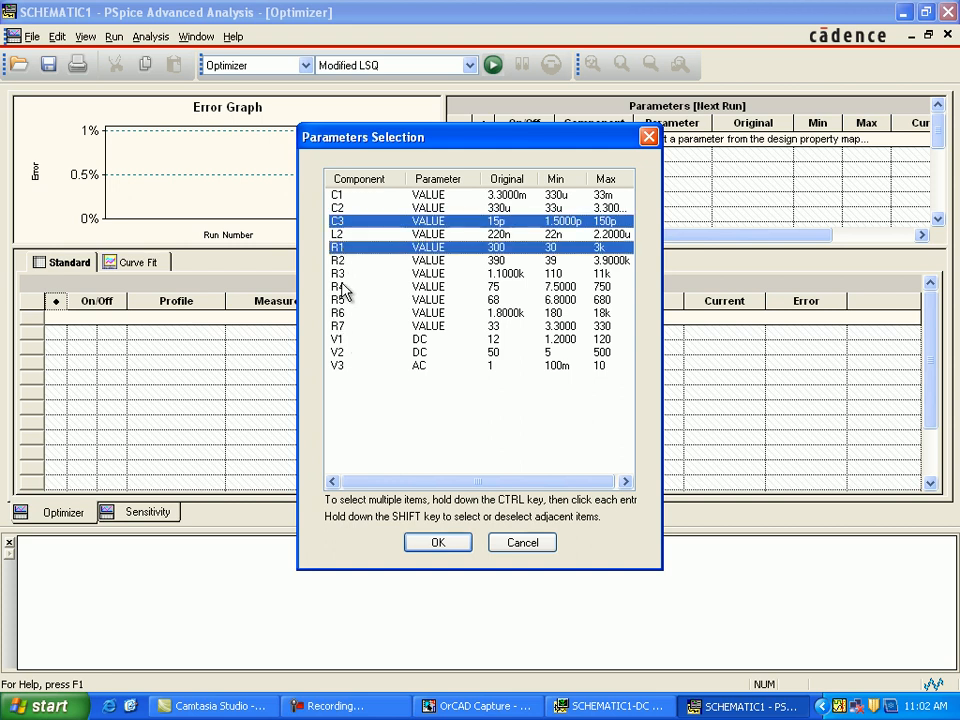
left_click(340, 273, "ctrl")
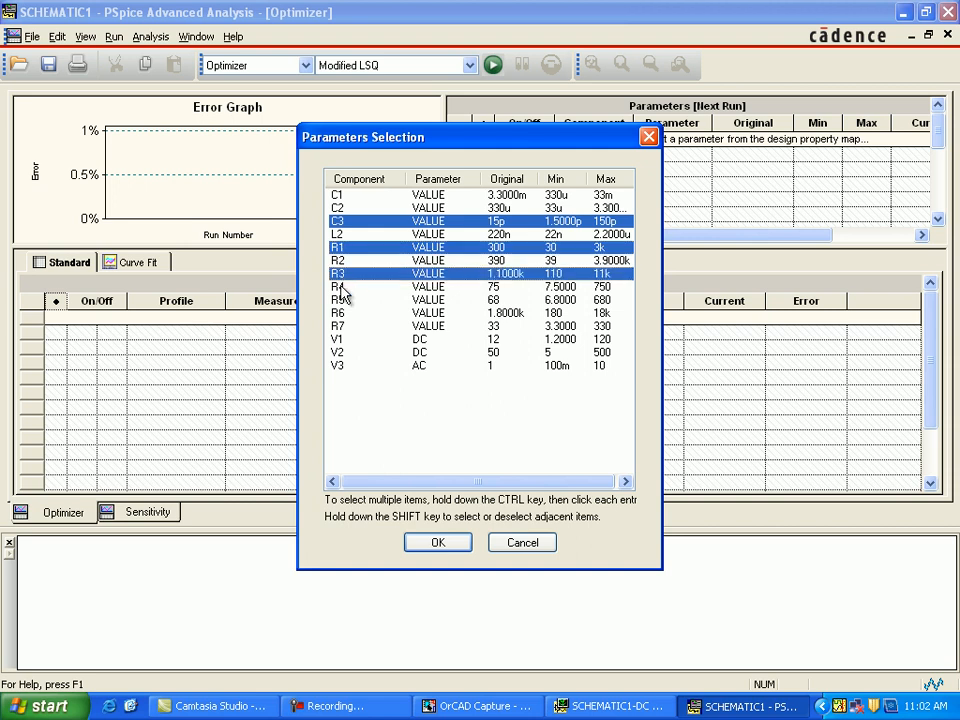
left_click(340, 327, "ctrl")
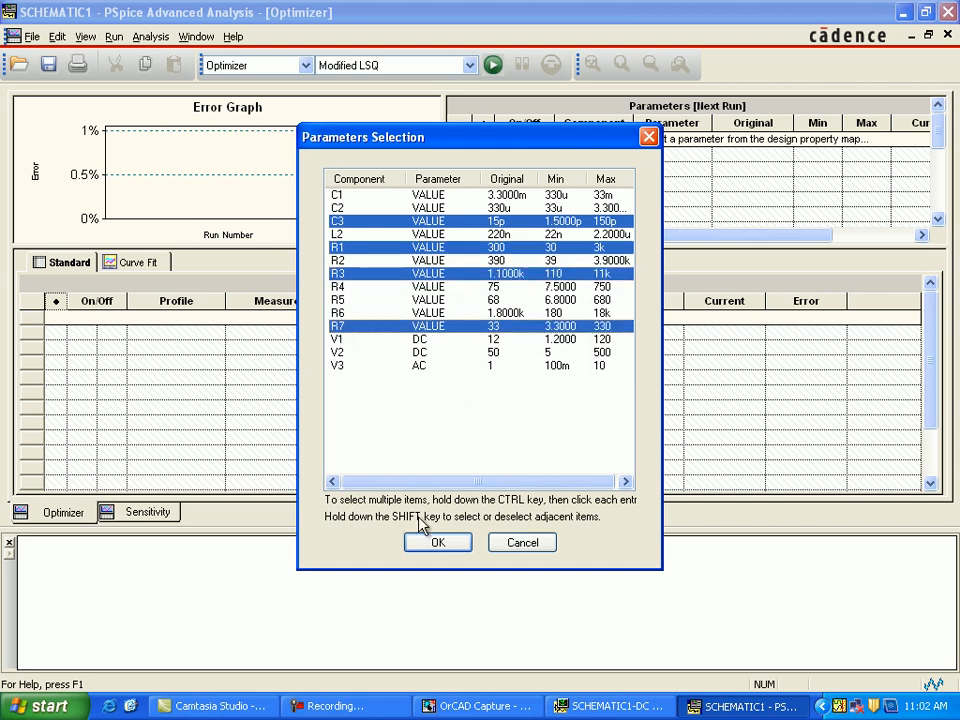
left_click(436, 542)
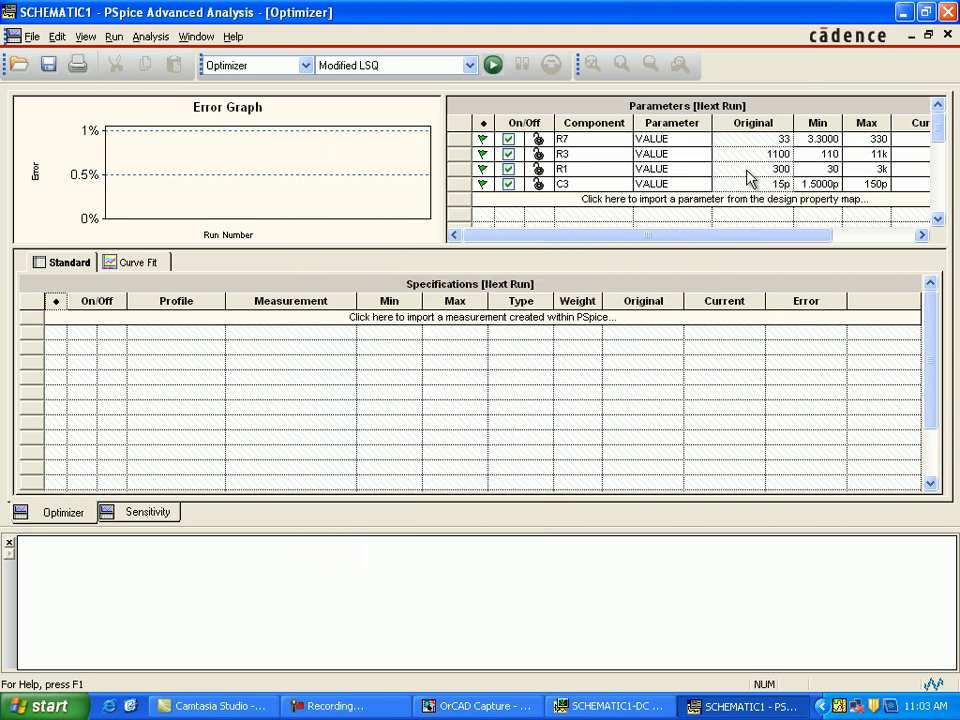
Set the optimizer range of R7 to a minimum of 24 and a maximum of 42.
left_click(827, 141)
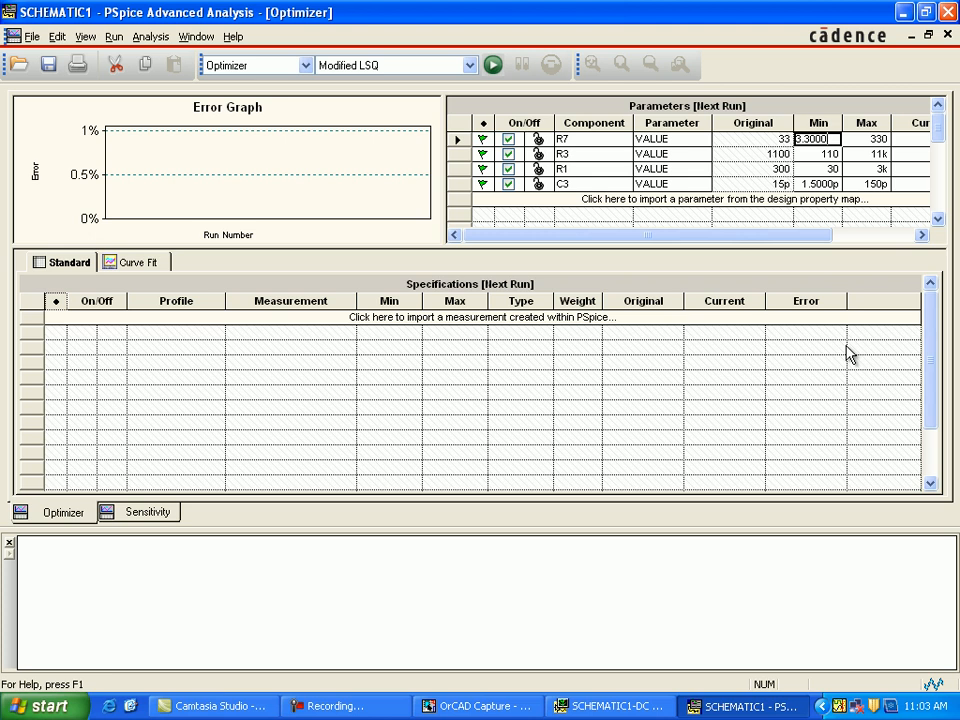
key("BackSpace")
key("BackSpace")
left_click(876, 139)
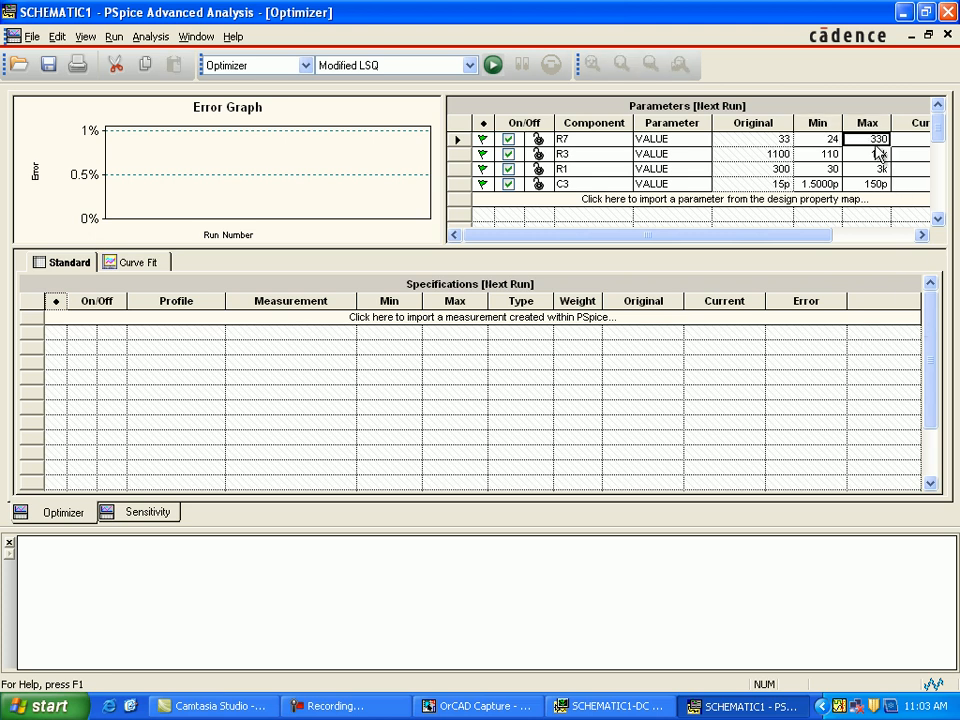
key("Delete")
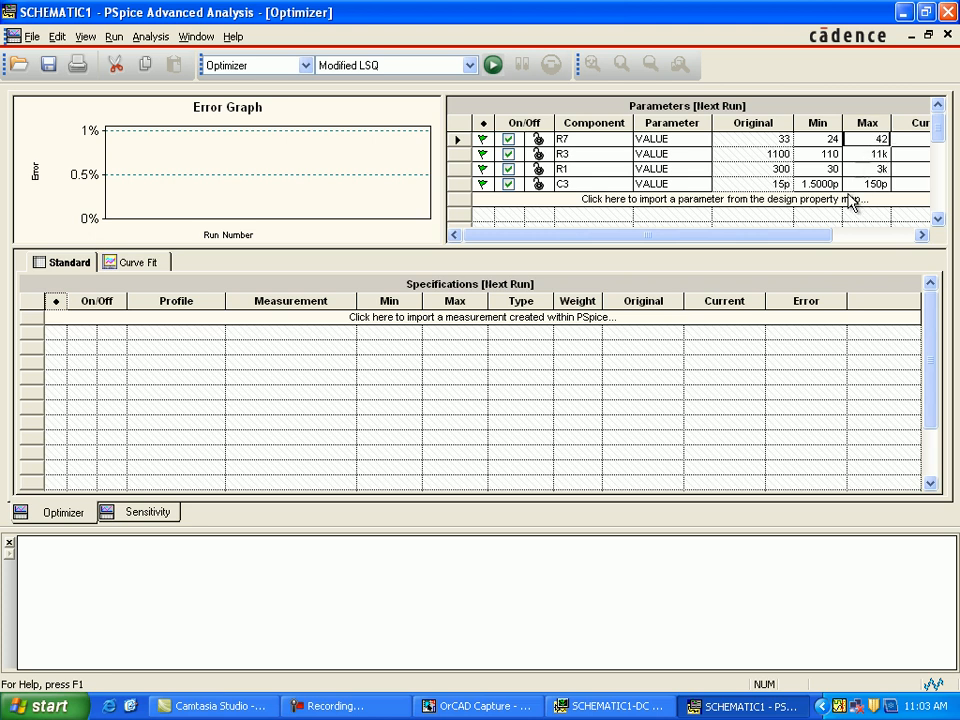
Set R3's minimum to 550 and R1's range to a minimum of 210 and a maximum of 390.
left_click(828, 154)
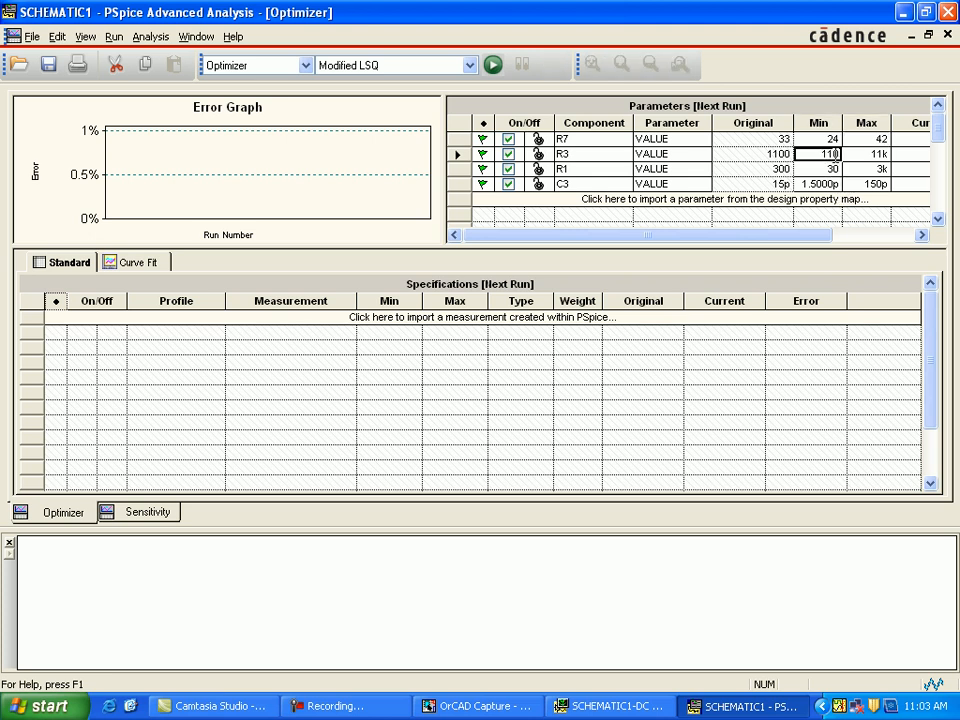
double_click(822, 156)
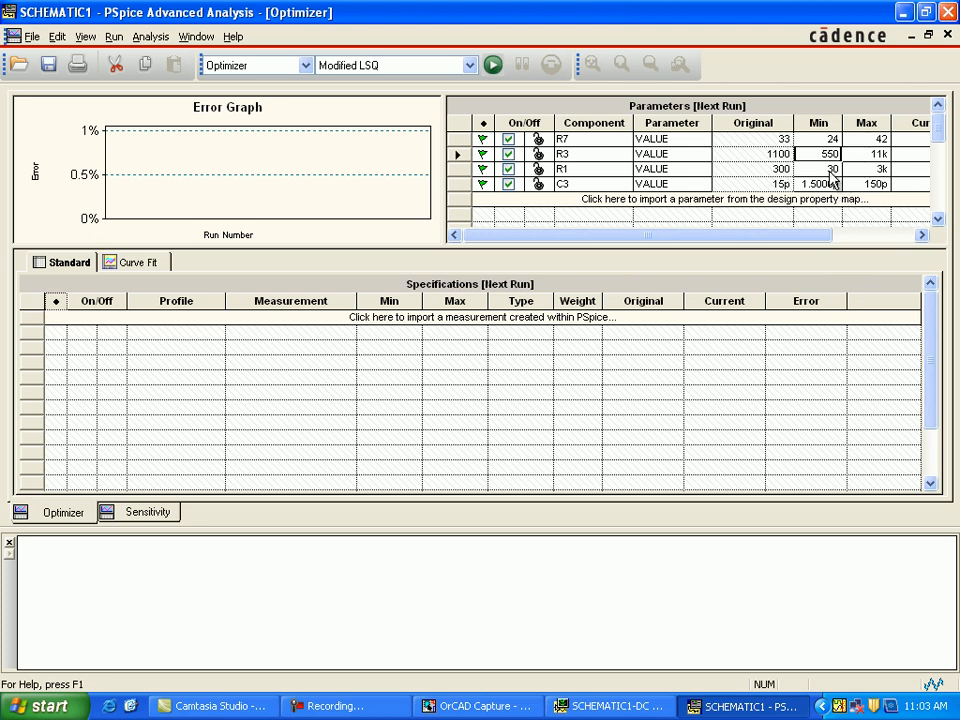
left_click(832, 170)
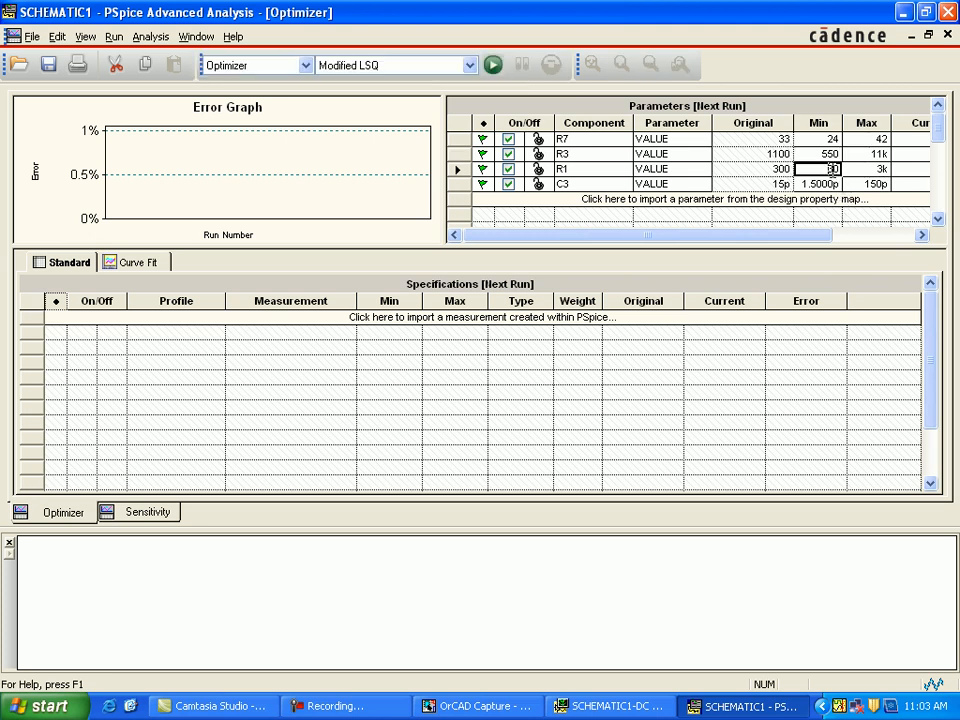
double_click(832, 169)
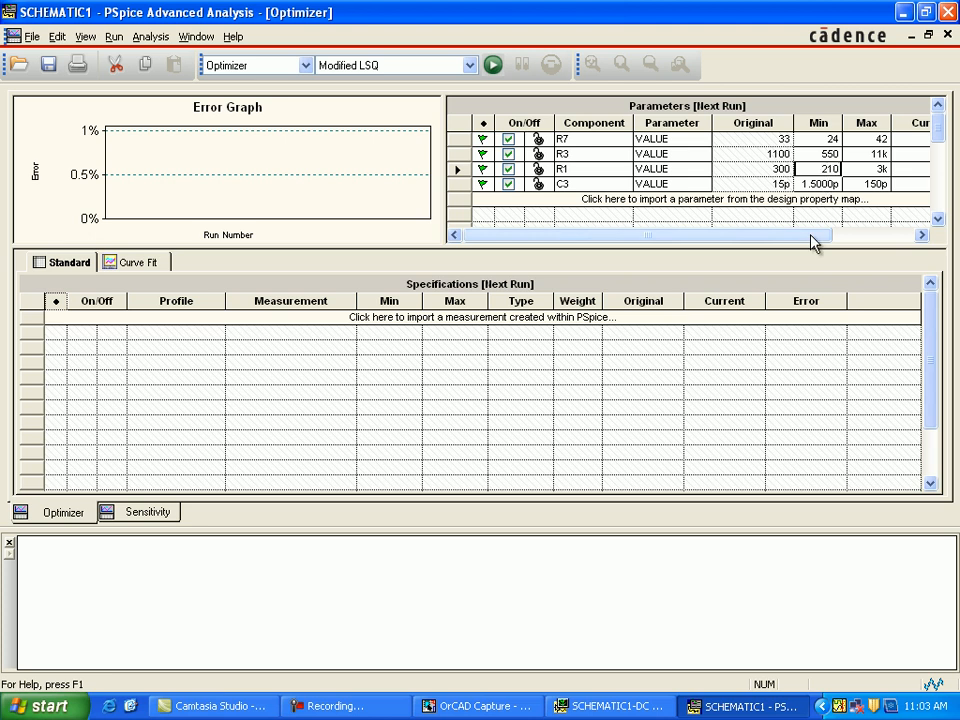
double_click(876, 170)
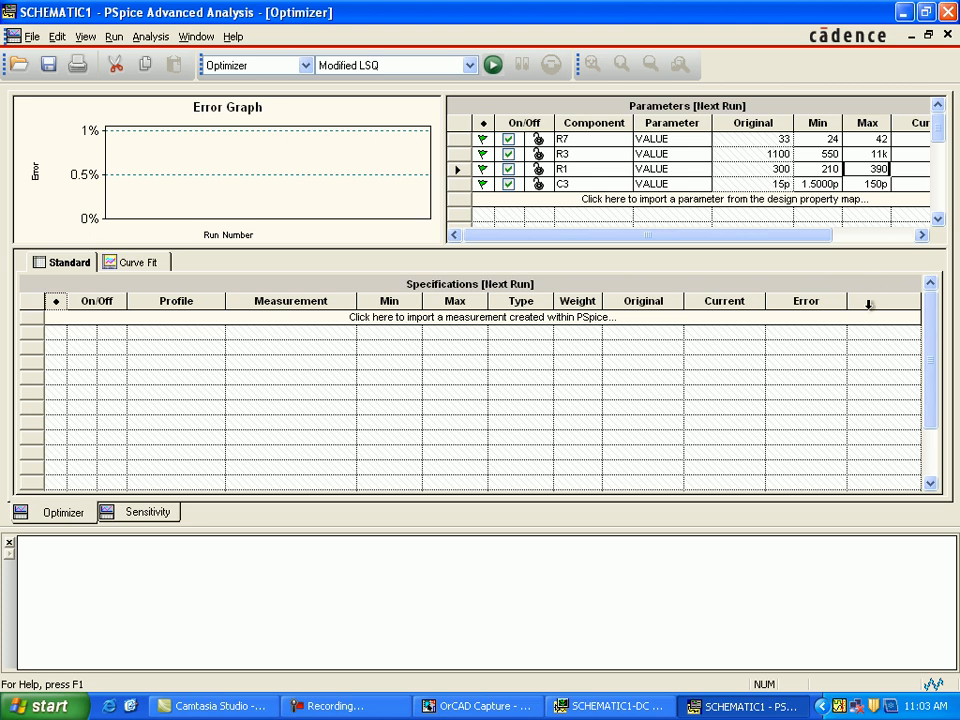
Set the optimizer range of C3 to a minimum of 10.5p and a maximum of 19.5p.
left_click(822, 184)
left_click(822, 185)
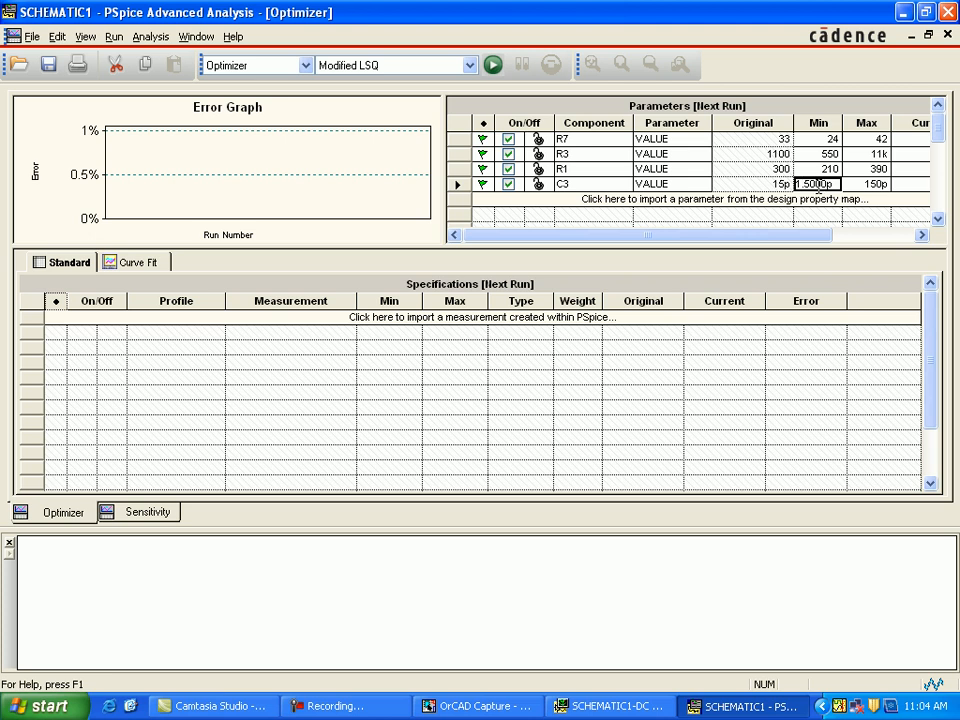
left_click_drag(826, 186, 803, 186)
type("10.5")
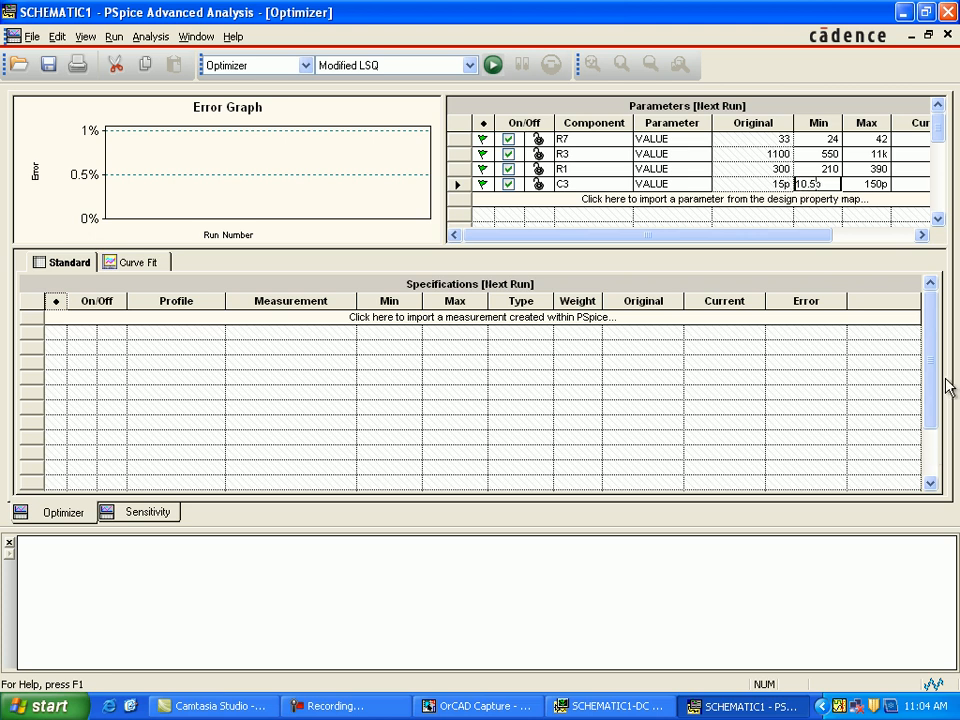
left_click(878, 188)
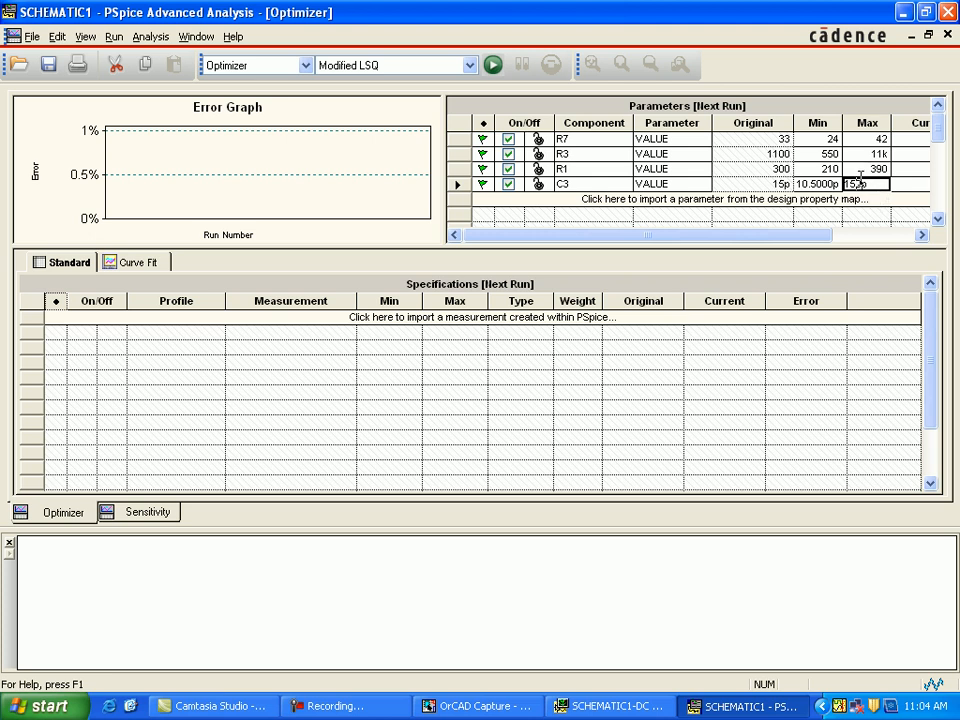
left_click_drag(861, 181, 844, 182)
type("1")
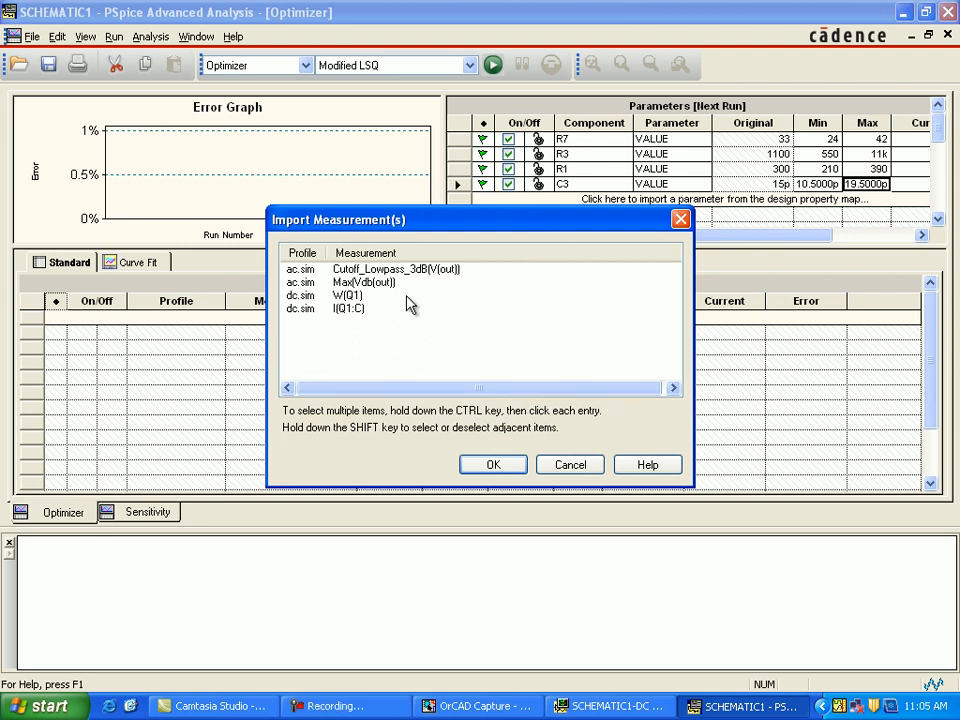
Import the measurements Cutoff_Lowpass_3dB(V(out)), Max(Vdb(out)), W(Q1) and I(Q1:C) as optimizer specifications.
left_click(395, 270)
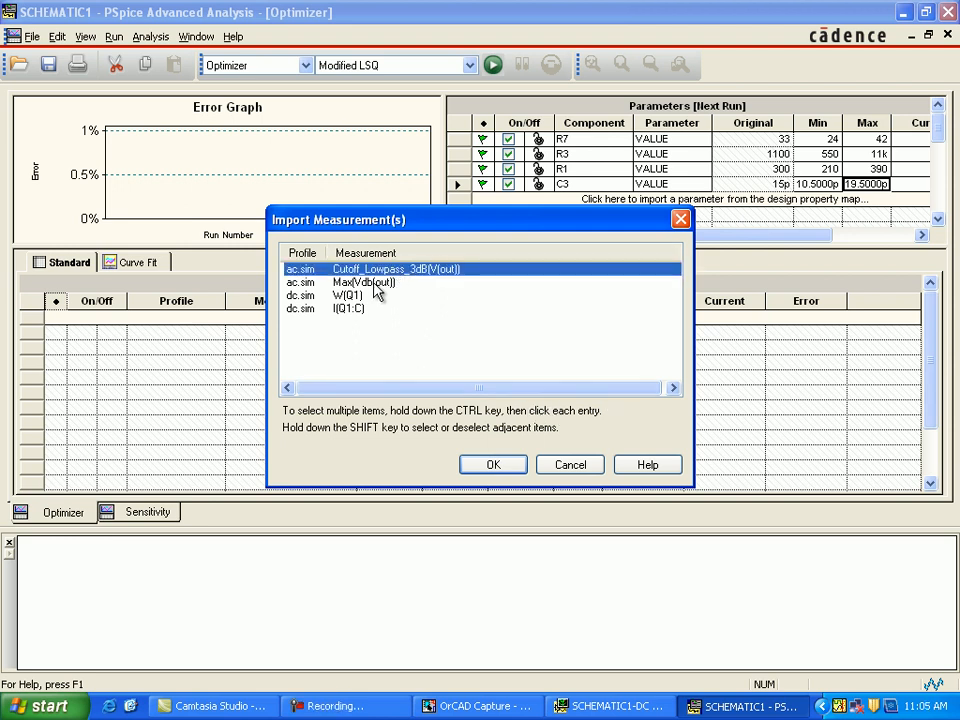
key("shift+Down")
key("shift+Down")
left_click(363, 310, "shift")
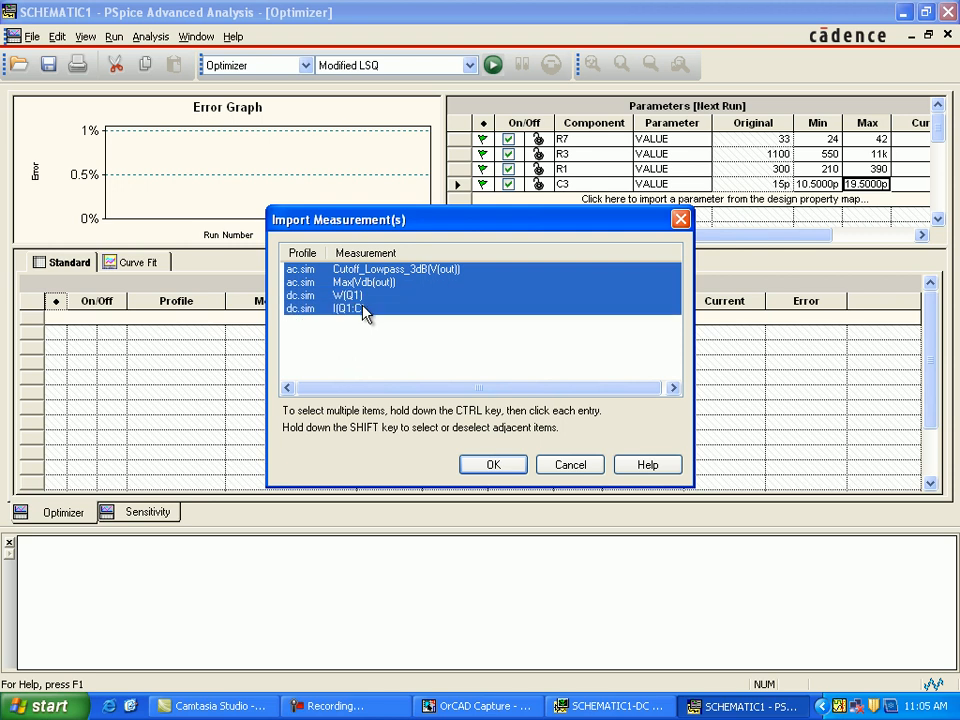
left_click(494, 466)
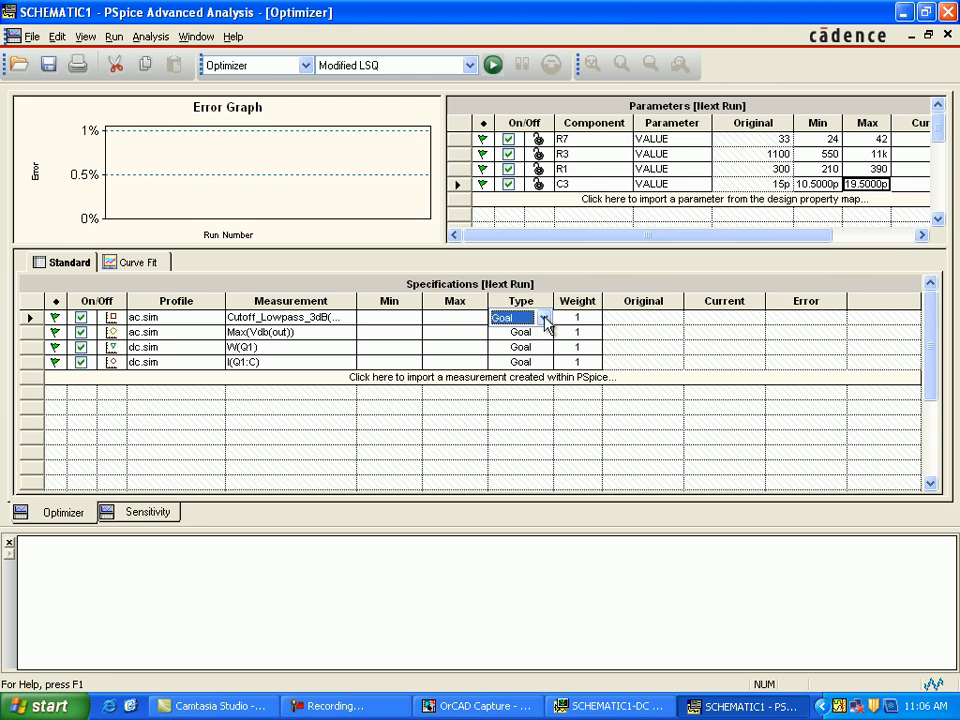
Keep the cutoff frequency specification as a Goal with a minimum of 181.5Meg, and set the minimum of Max(Vdb(out)) to 17db.
left_click(544, 318)
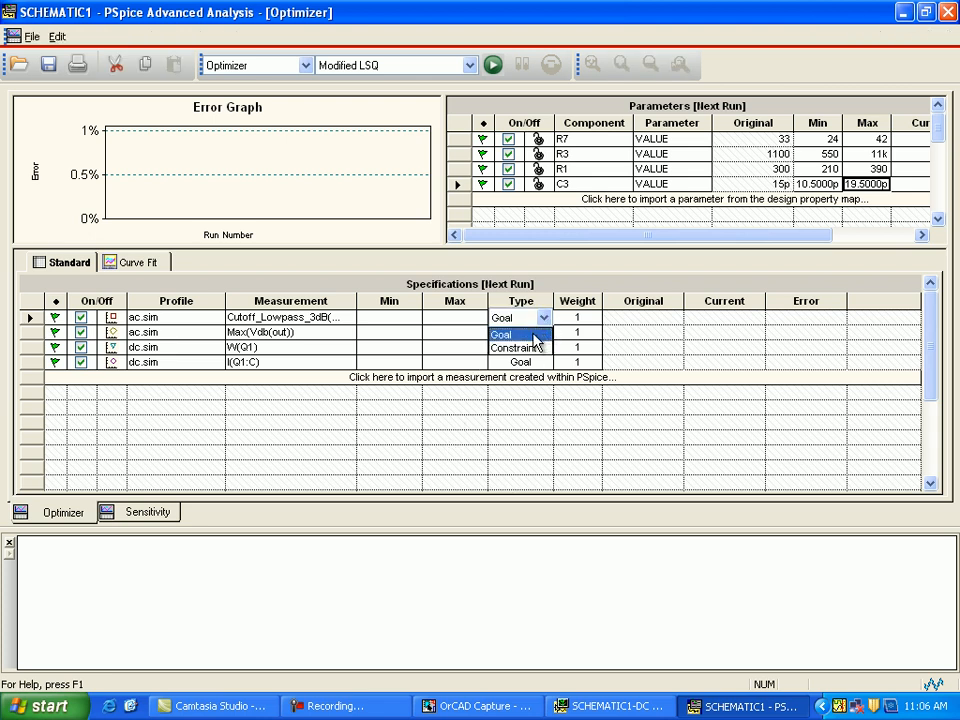
left_click(534, 340)
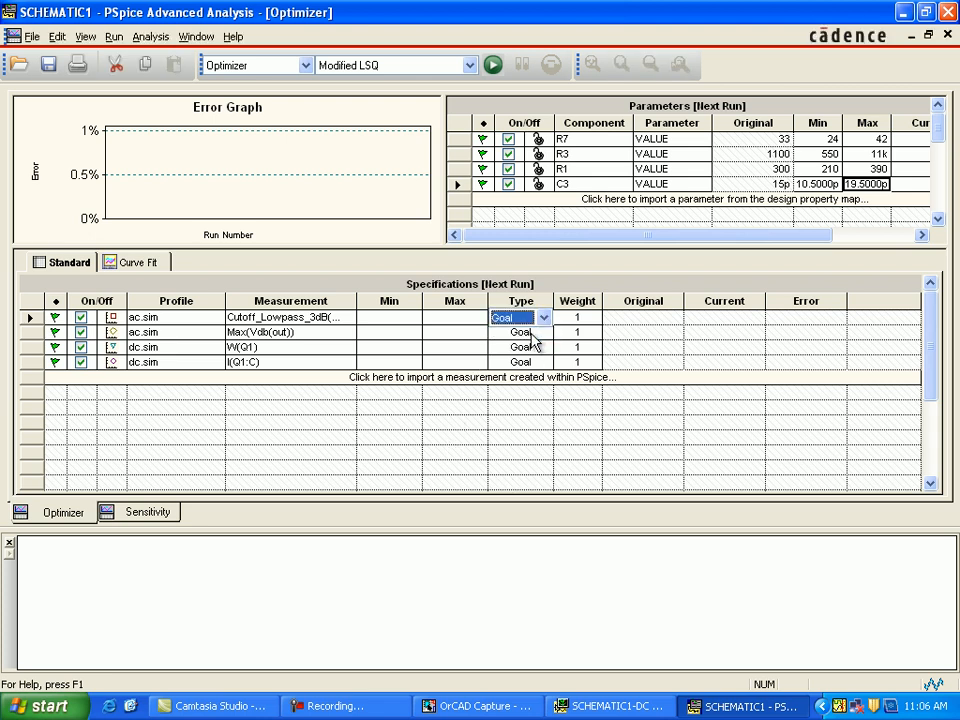
left_click(405, 319)
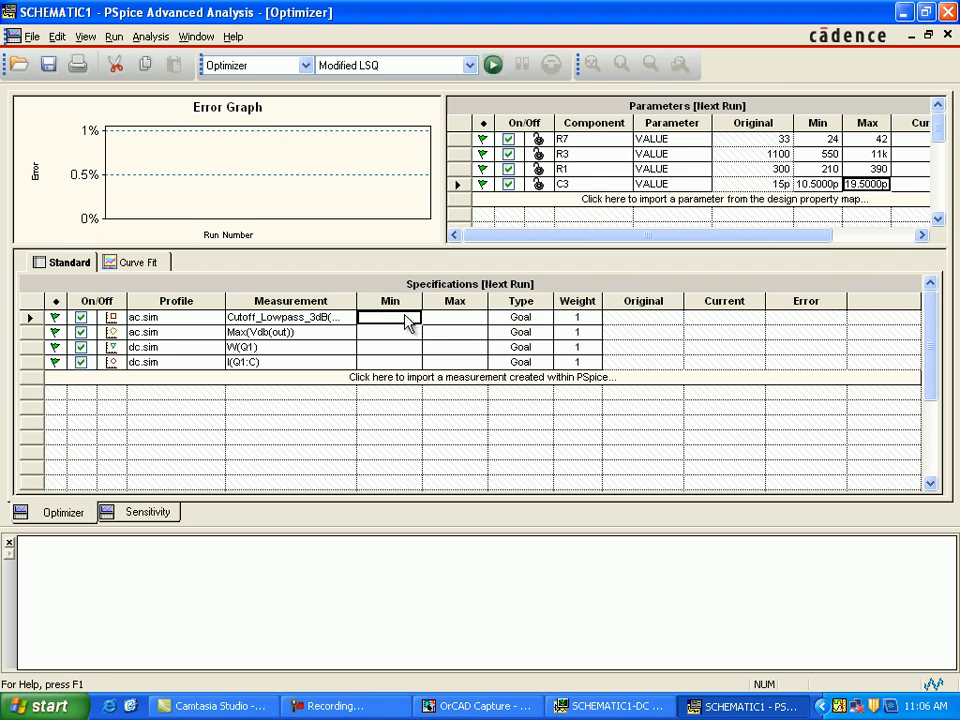
type("181.5Meg")
left_click(395, 336)
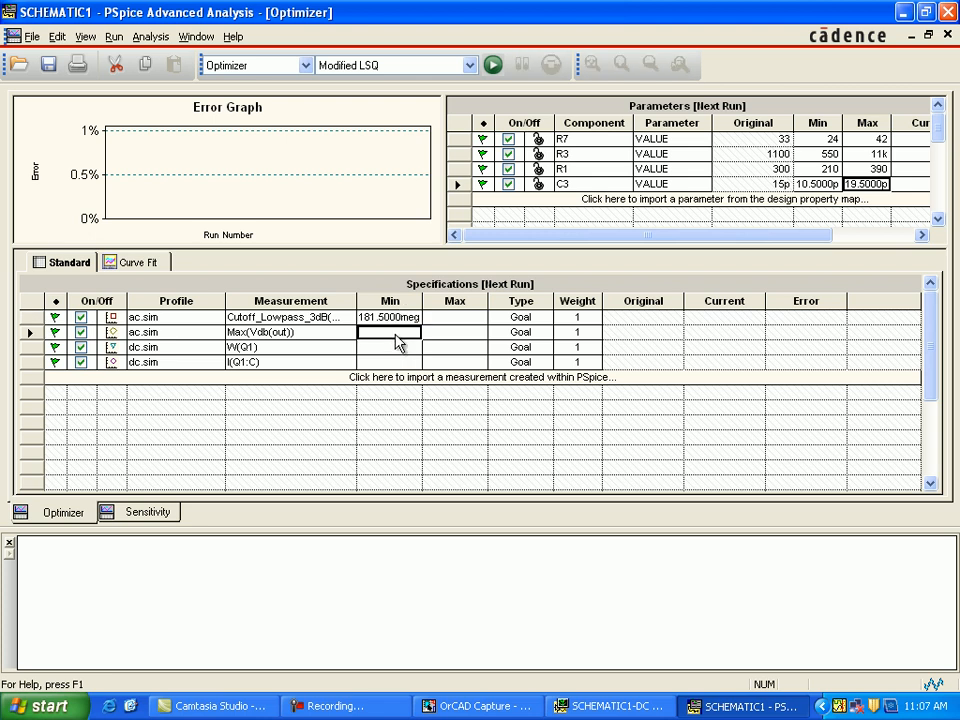
type("17")
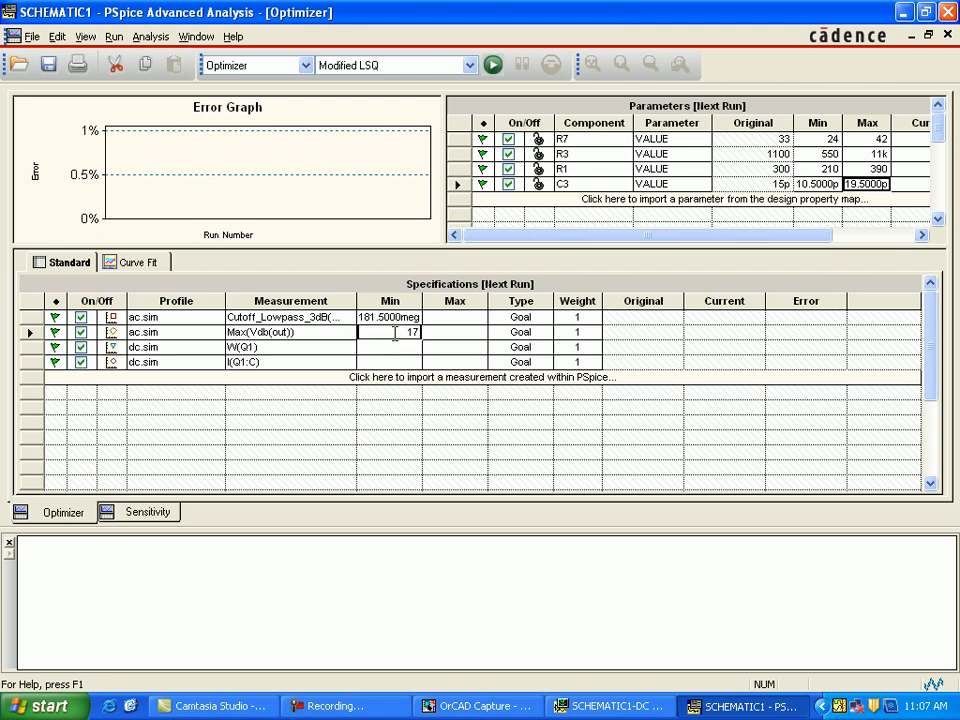
type("db")
Set the maximum of W(Q1) to 50mA and the maximum of I(Q1:C) to 1W.
left_click(467, 349)
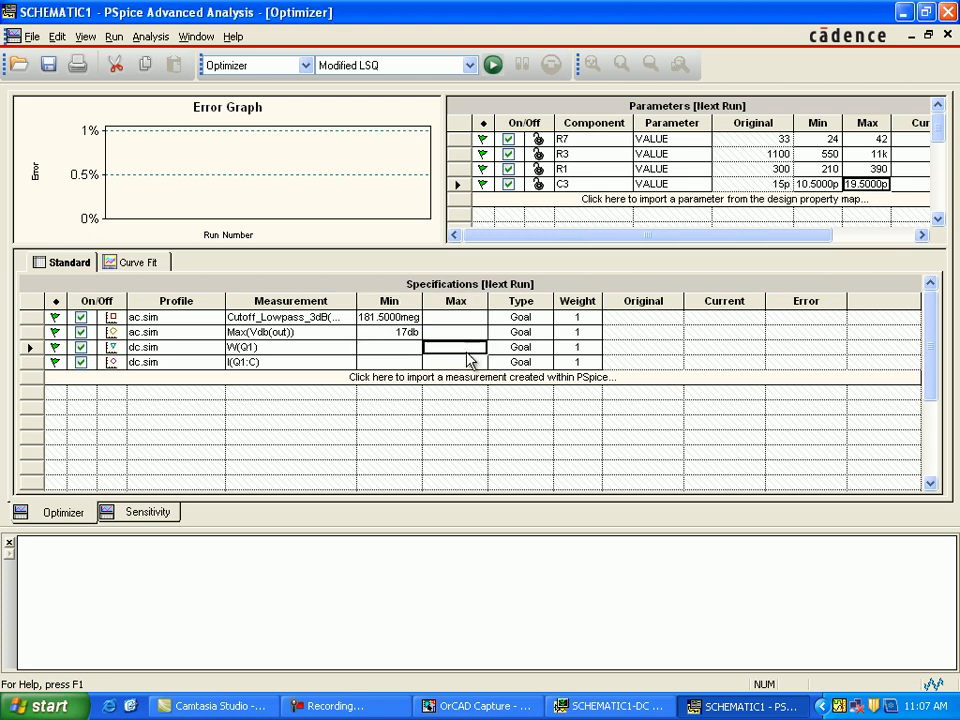
type("50")
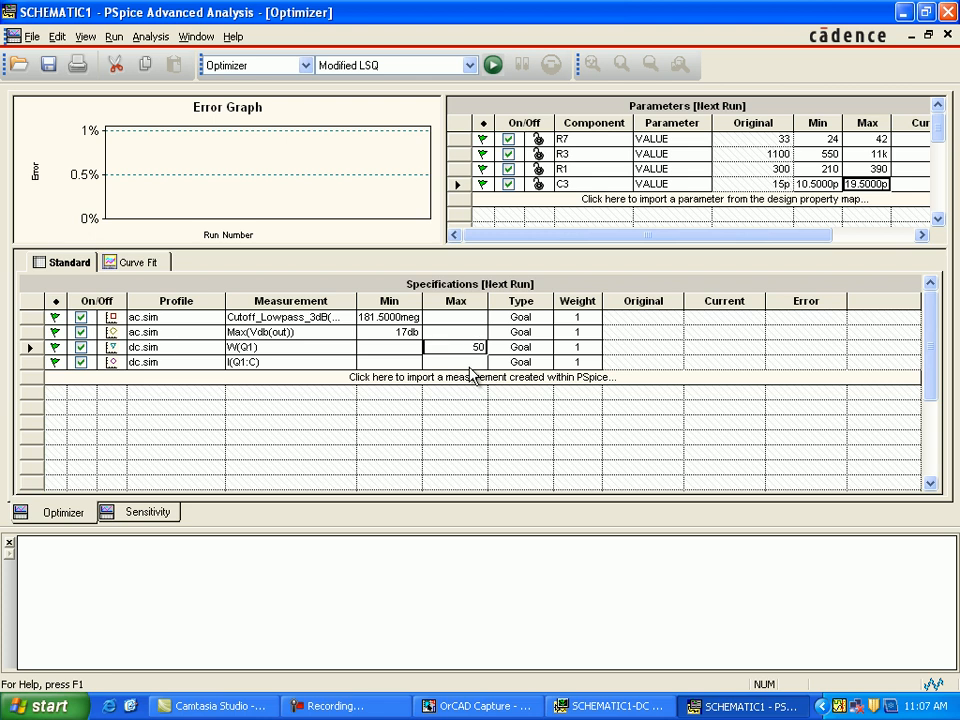
type("mA")
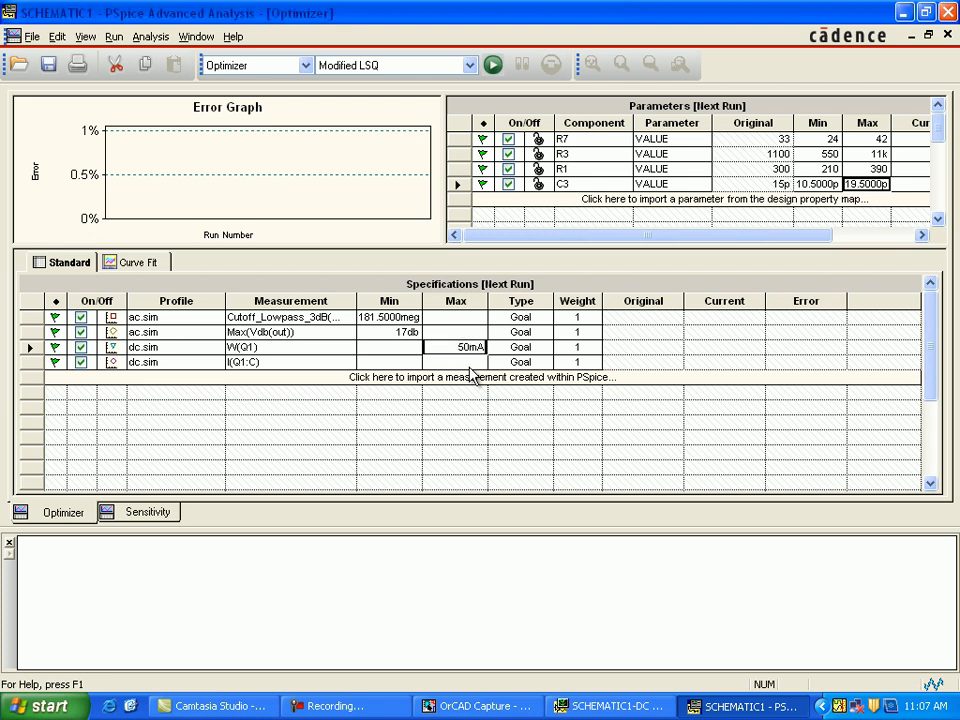
key("Return")
type("1")
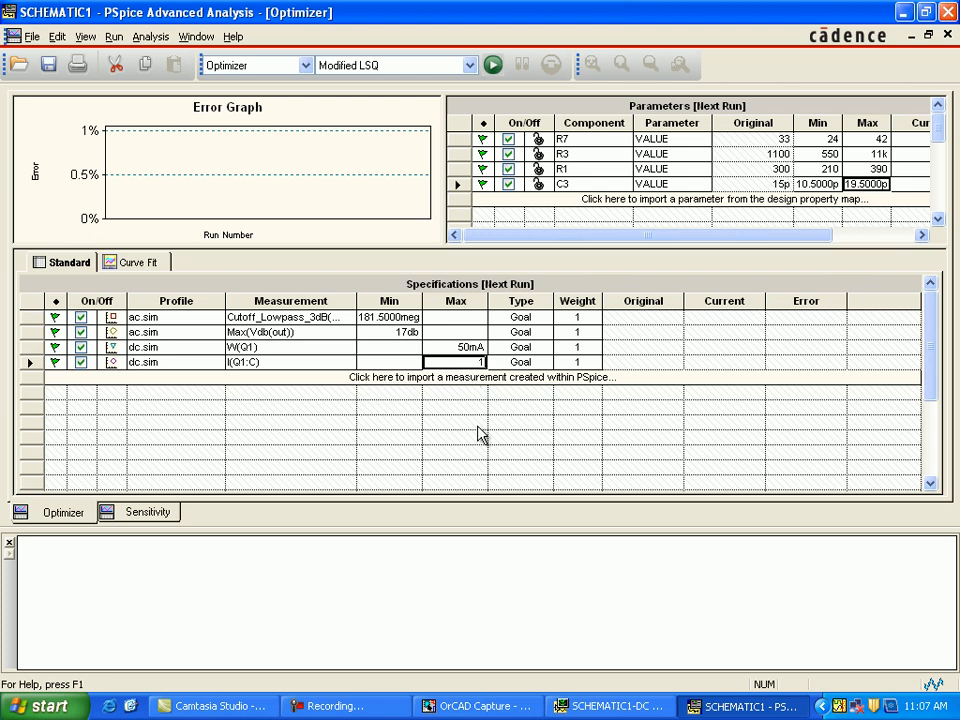
type("W")
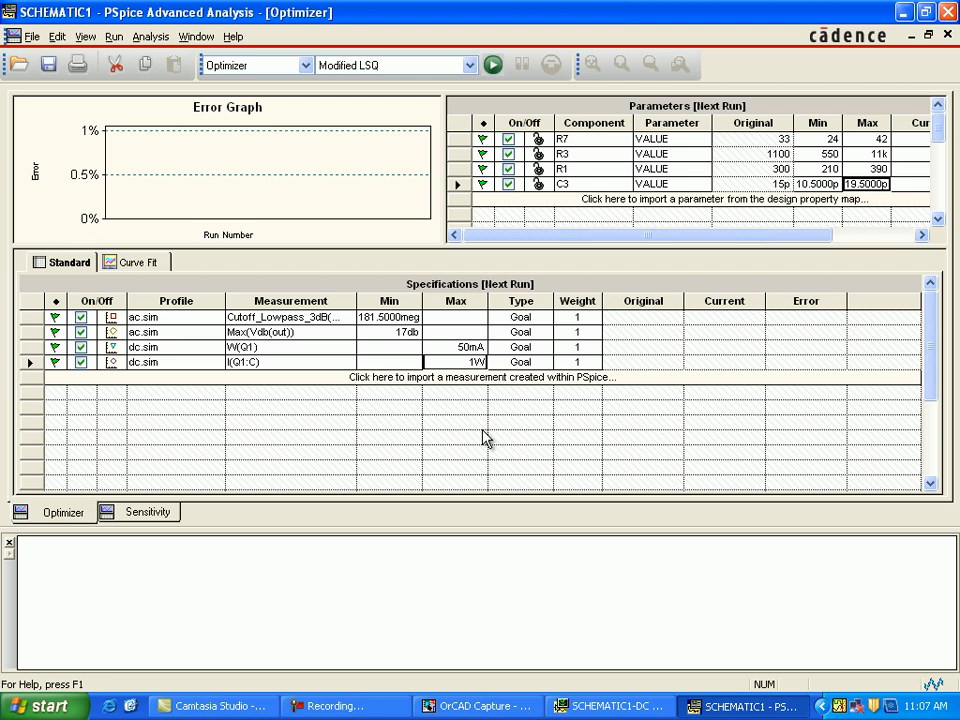
Run the Optimizer with the Modified LSQ engine and bring the current parameter values into view.
left_click(114, 38)
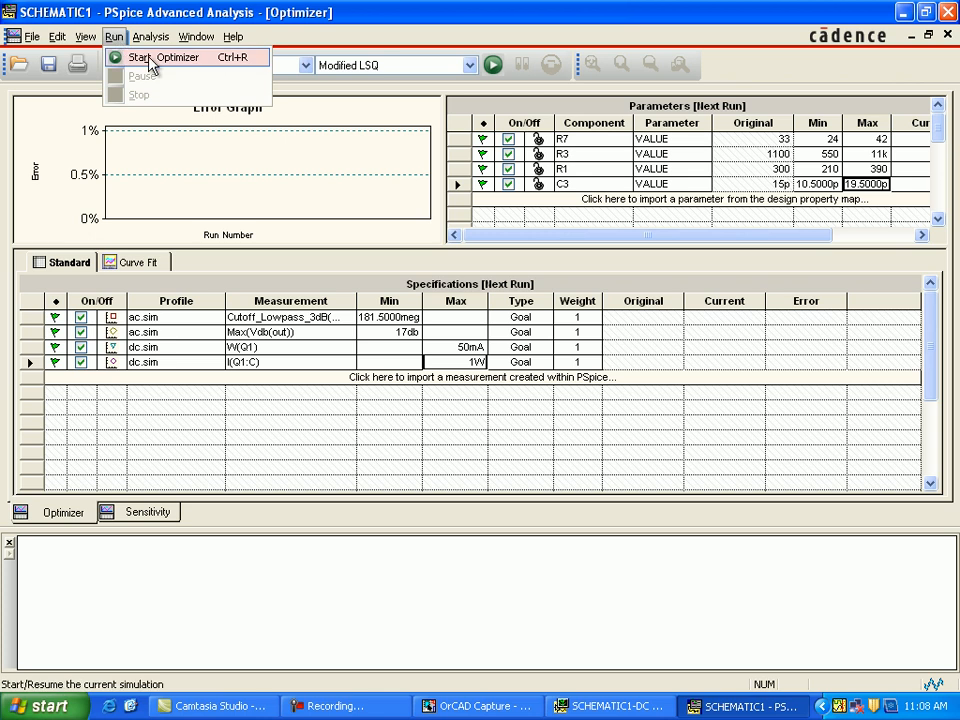
left_click(155, 58)
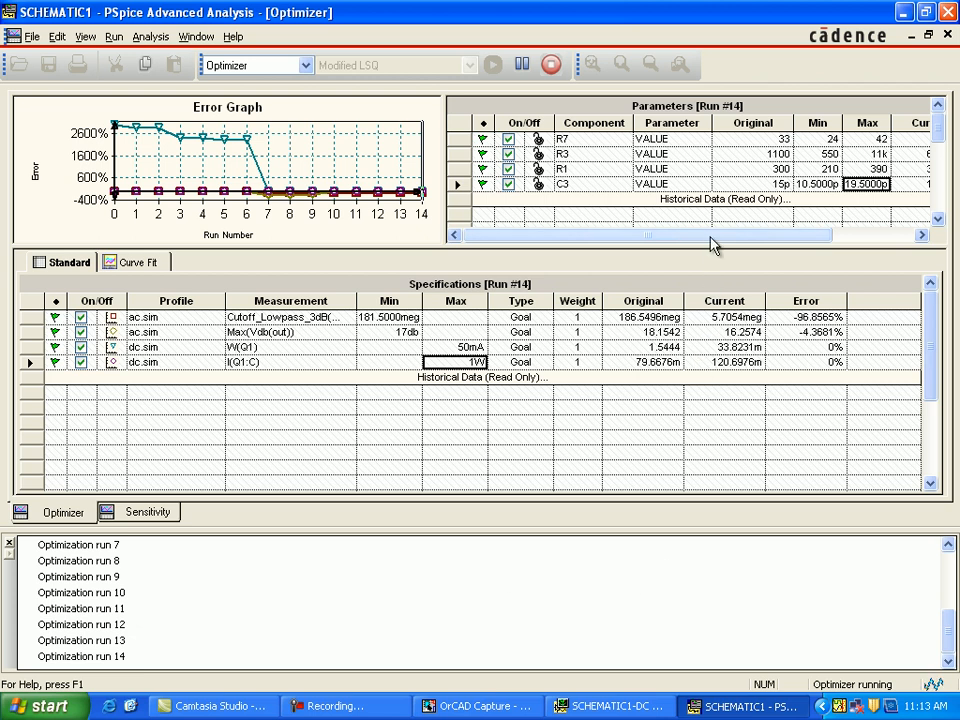
left_click_drag(713, 244, 836, 247)
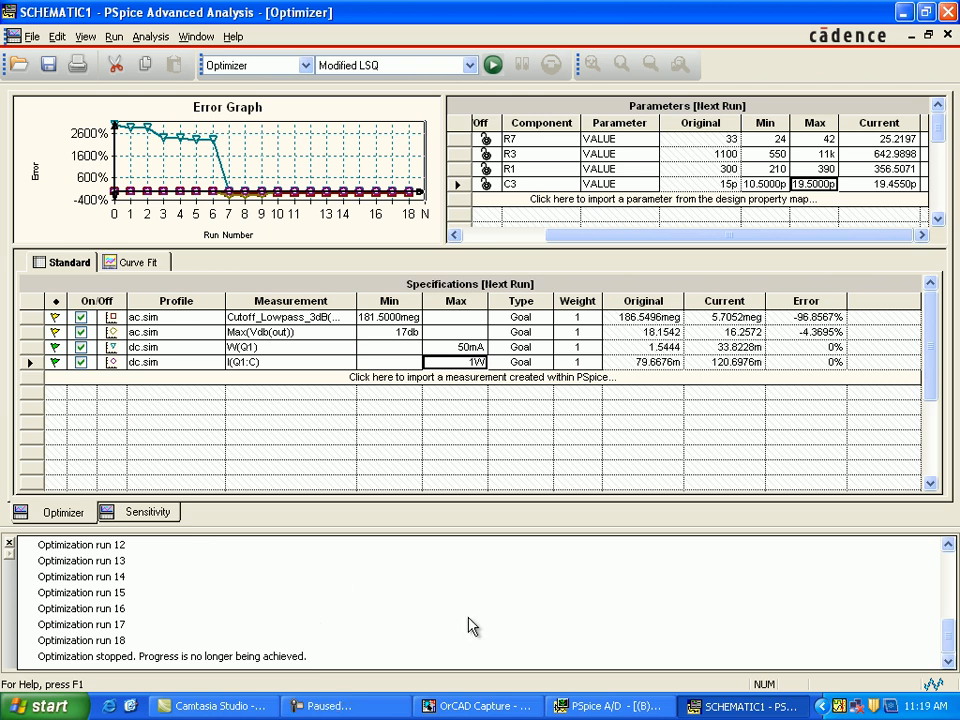
Look at the schematic in OrCAD Capture, return to PSpice Advanced Analysis and start the Optimizer again.
left_click(155, 39)
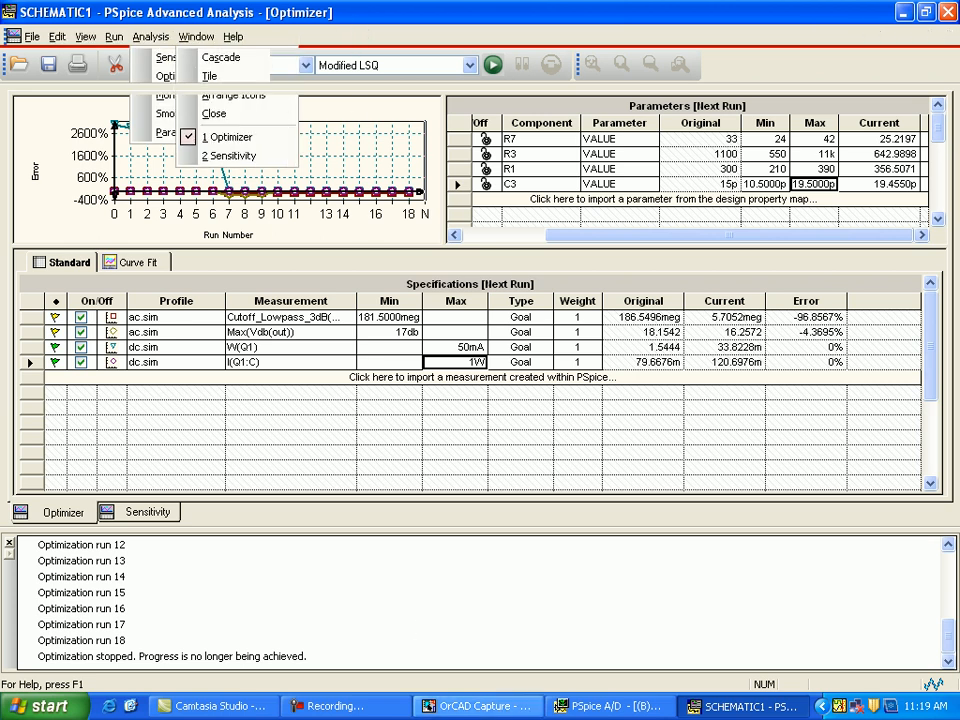
left_click(480, 707)
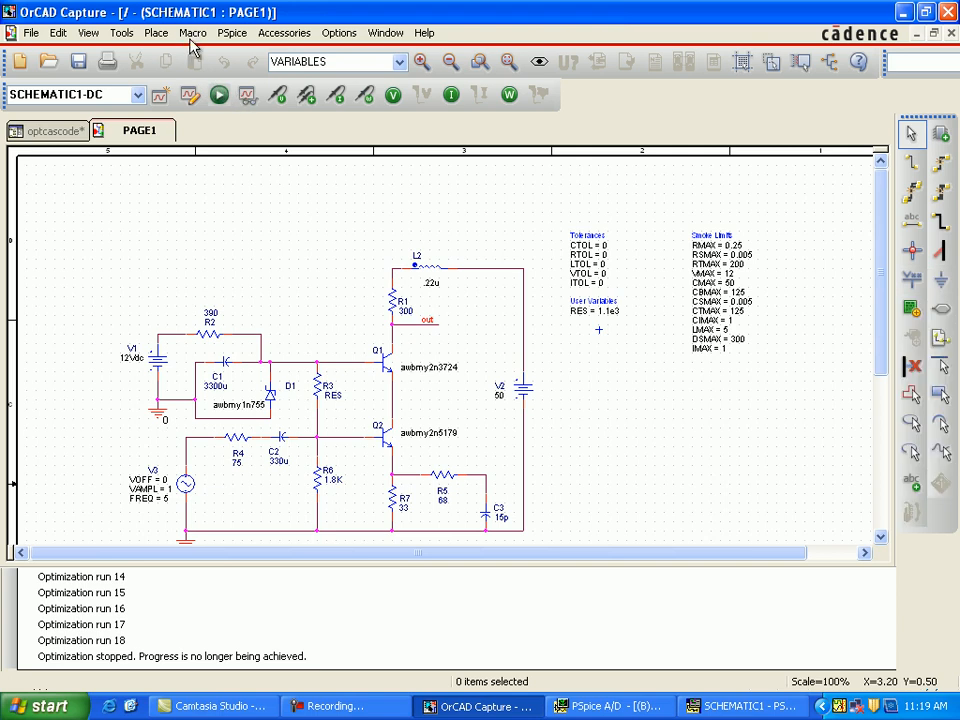
left_click(114, 36)
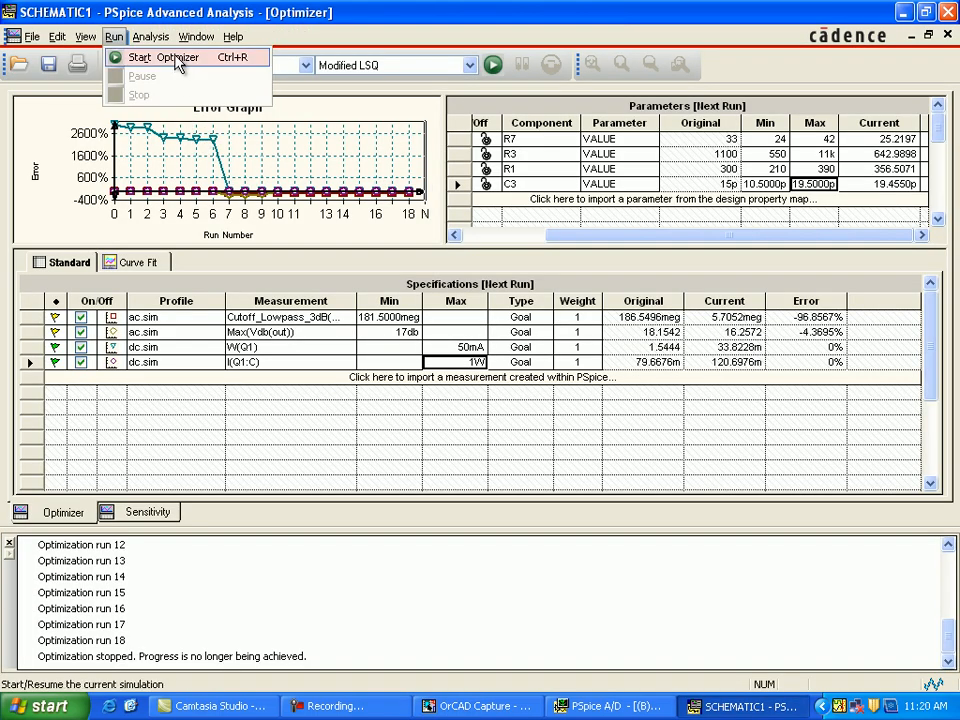
left_click(140, 57)
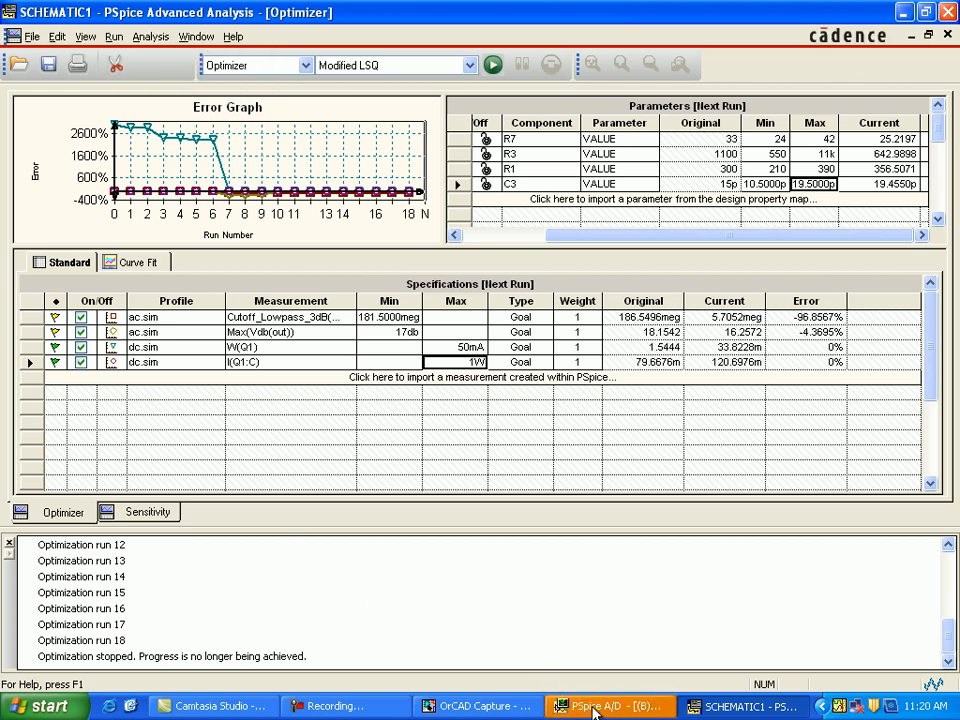
Check the DC measurement results in PSpice A/D and return to the optimization in PSpice Advanced Analysis.
left_click(598, 706)
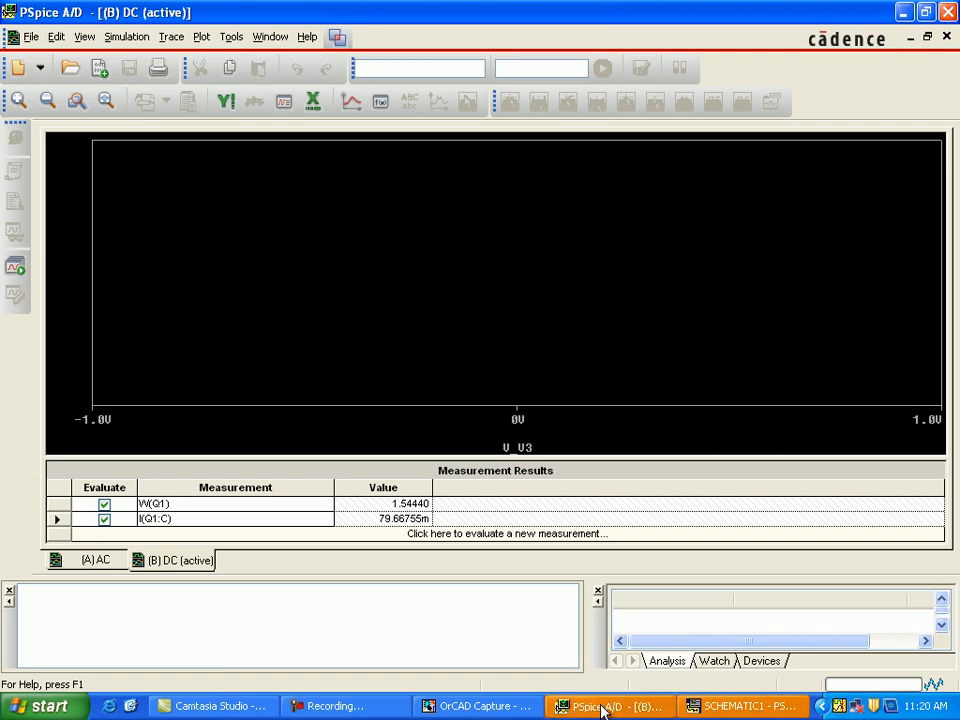
left_click(683, 706)
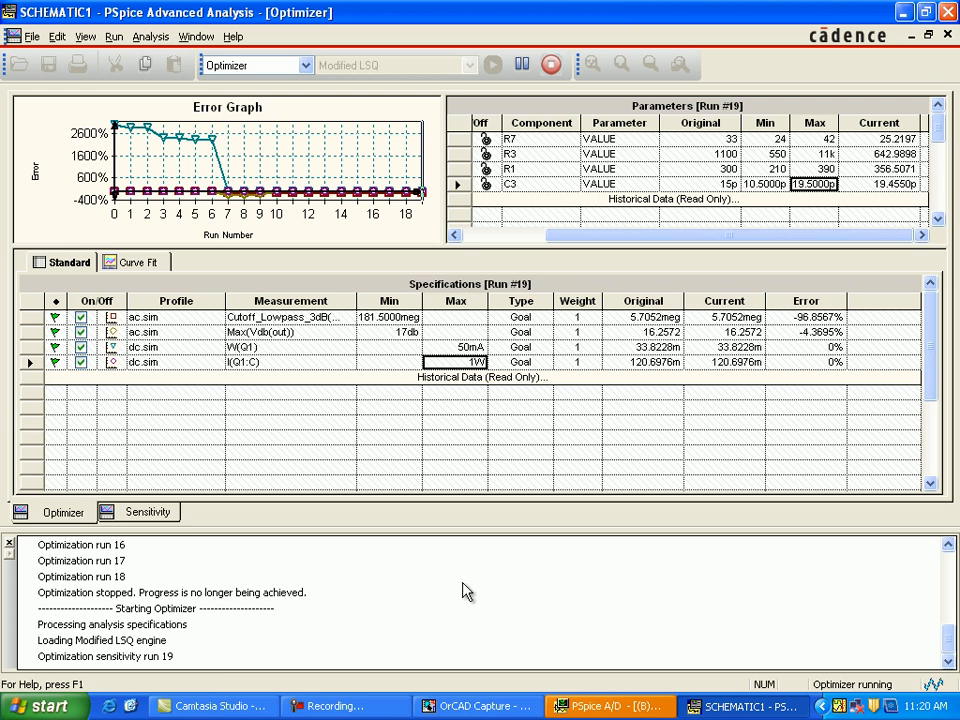
left_click(553, 706)
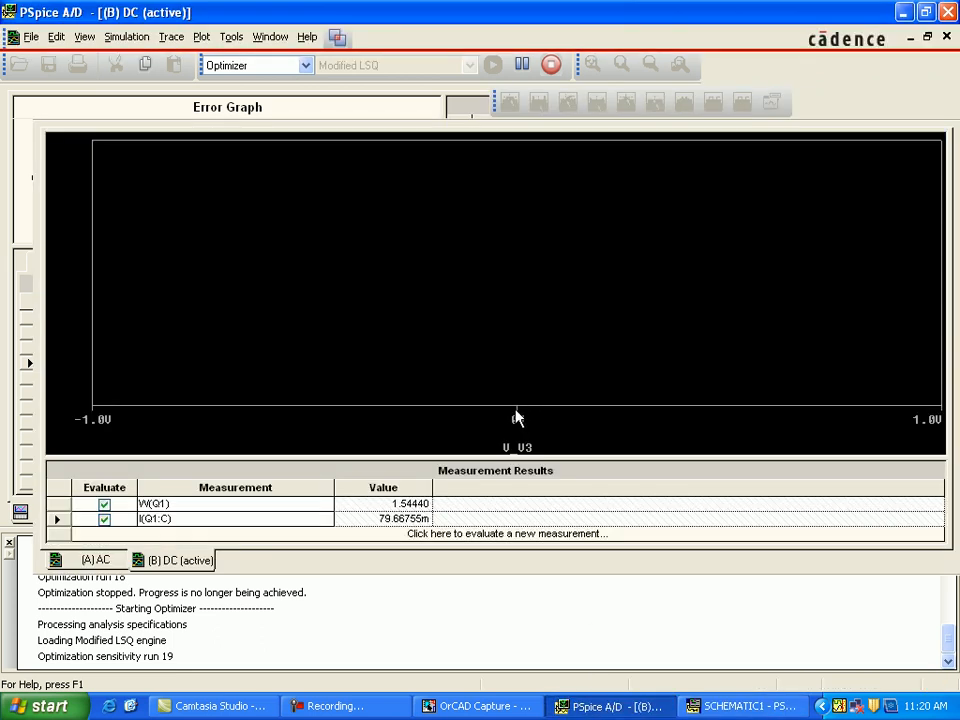
left_click(735, 706)
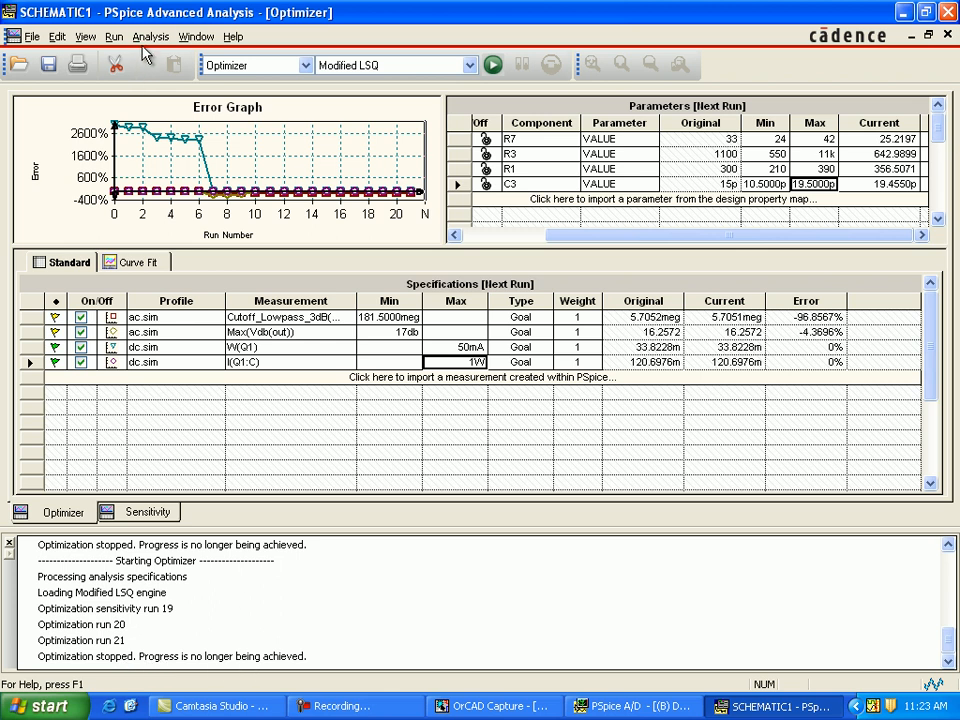
Rerun the Modified LSQ optimization repeatedly to bring all specification errors to zero.
left_click(114, 37)
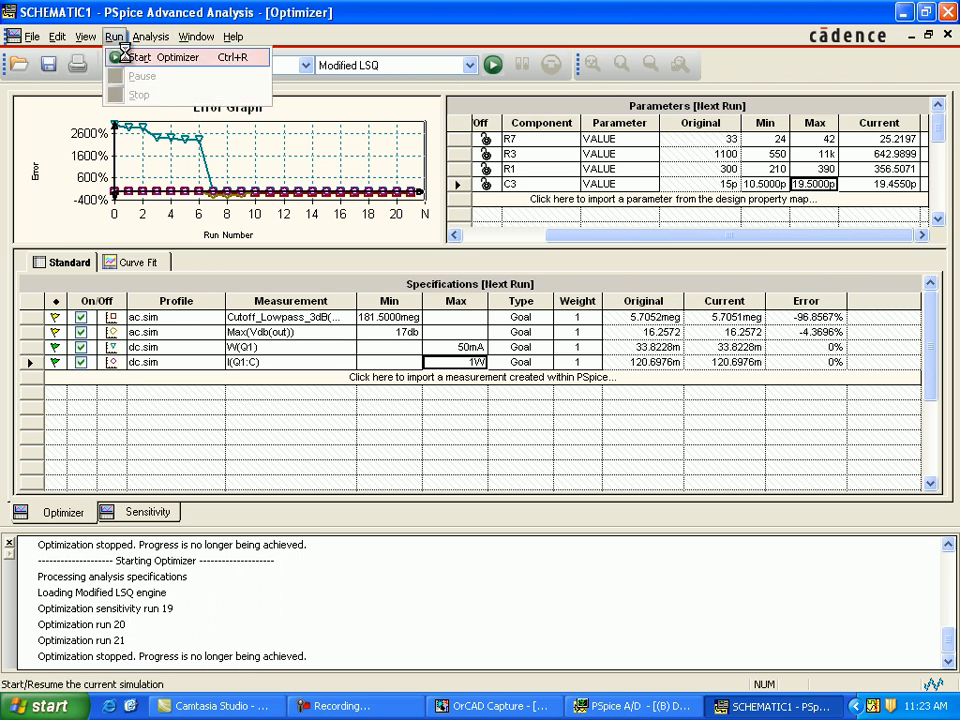
left_click(122, 57)
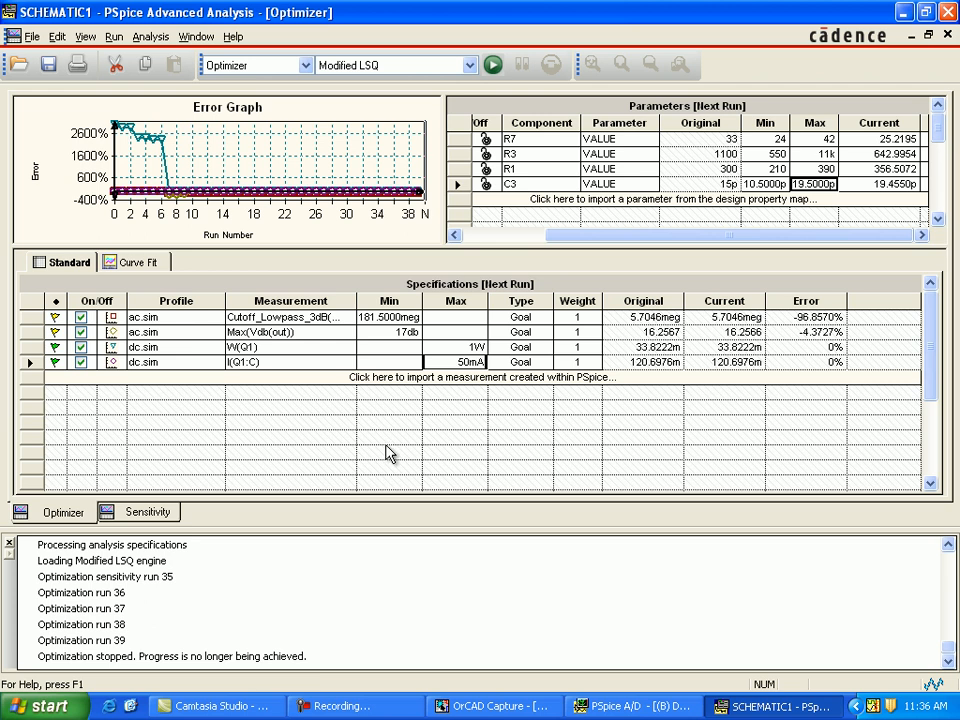
left_click(115, 37)
left_click(145, 57)
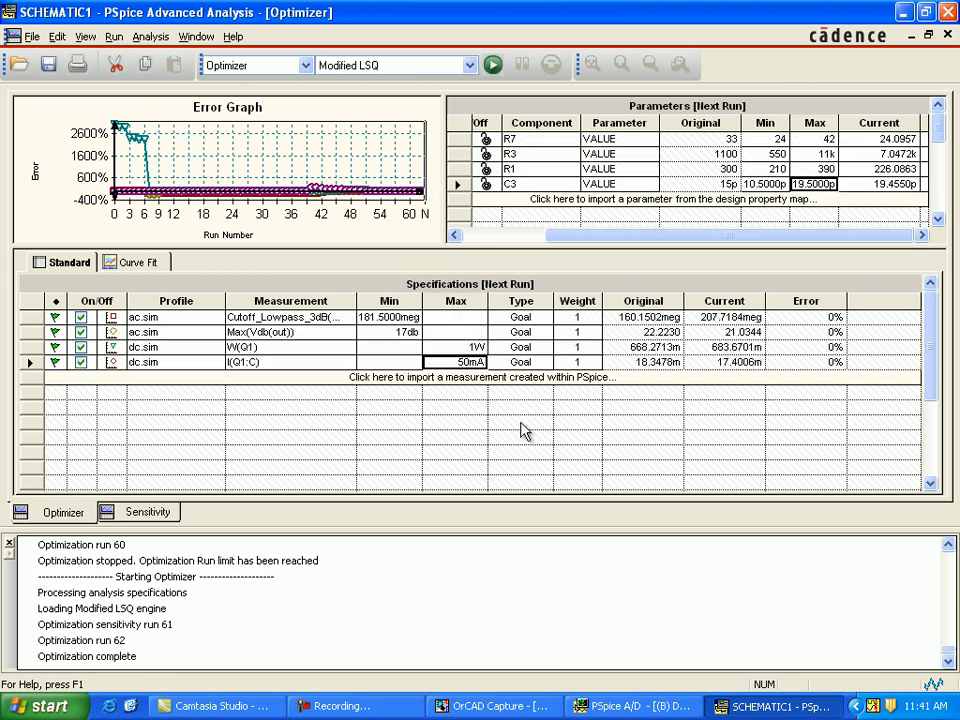
Check the final status message in the optimization log and save the analysis.
left_click(37, 658)
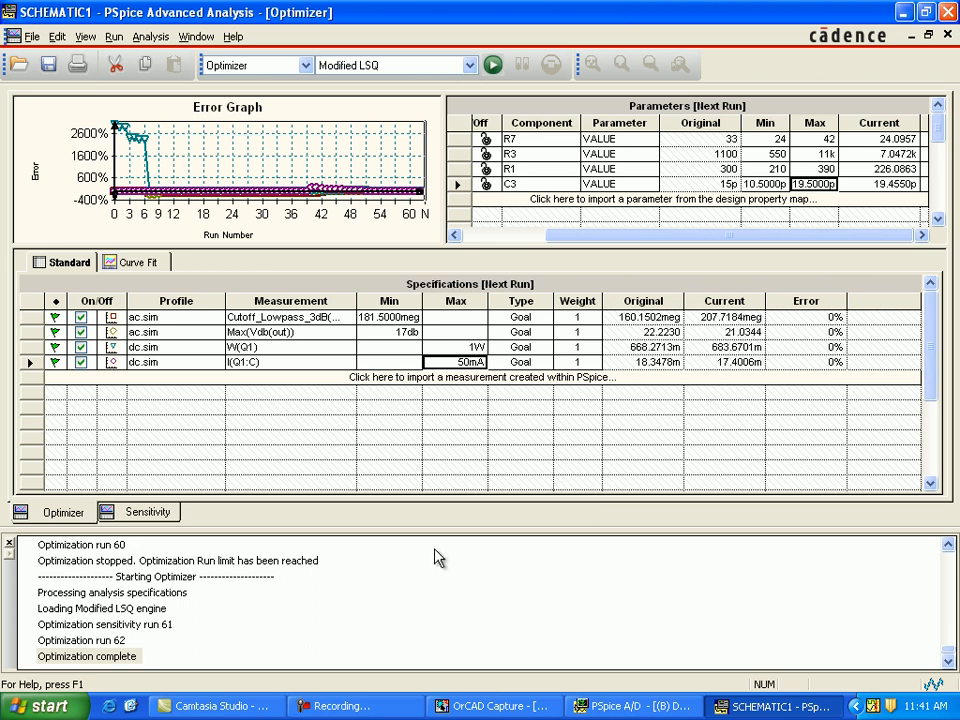
left_click(32, 36)
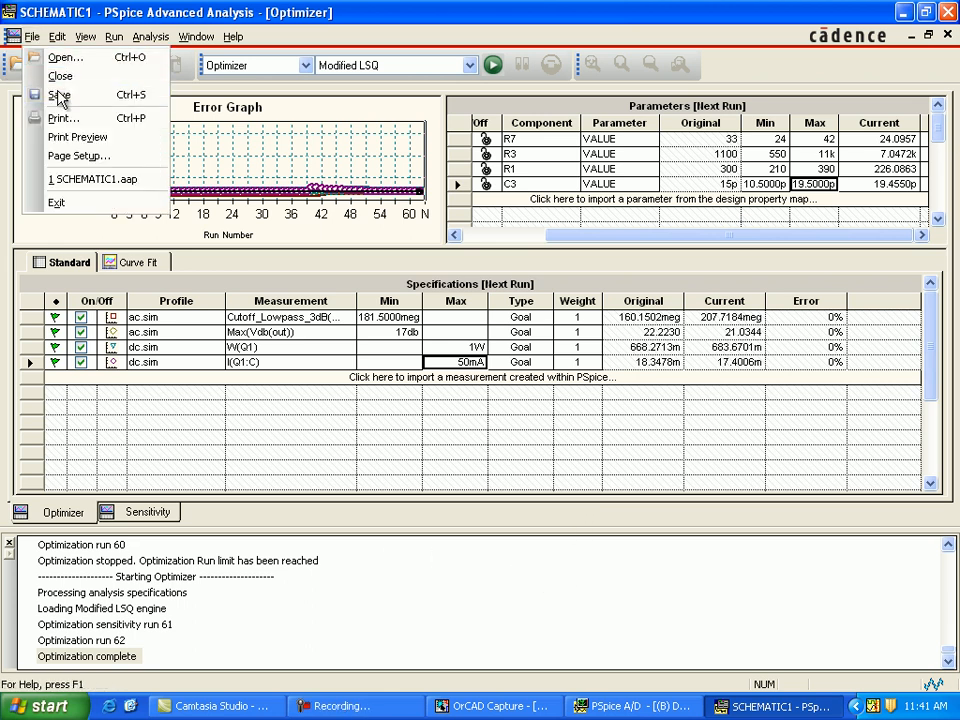
left_click(59, 94)
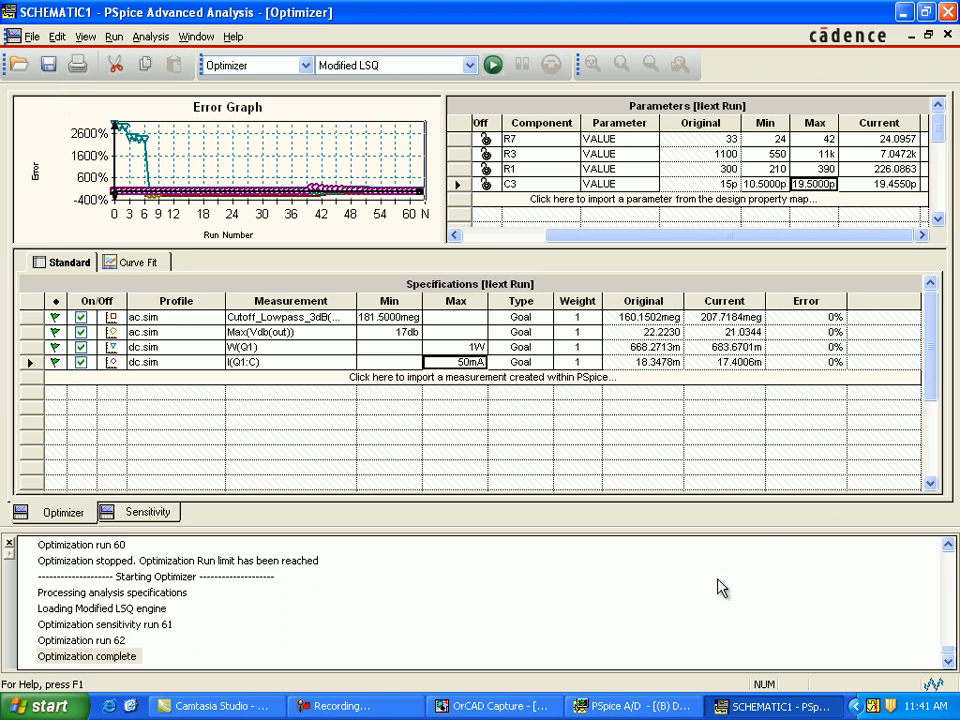
key("F9")
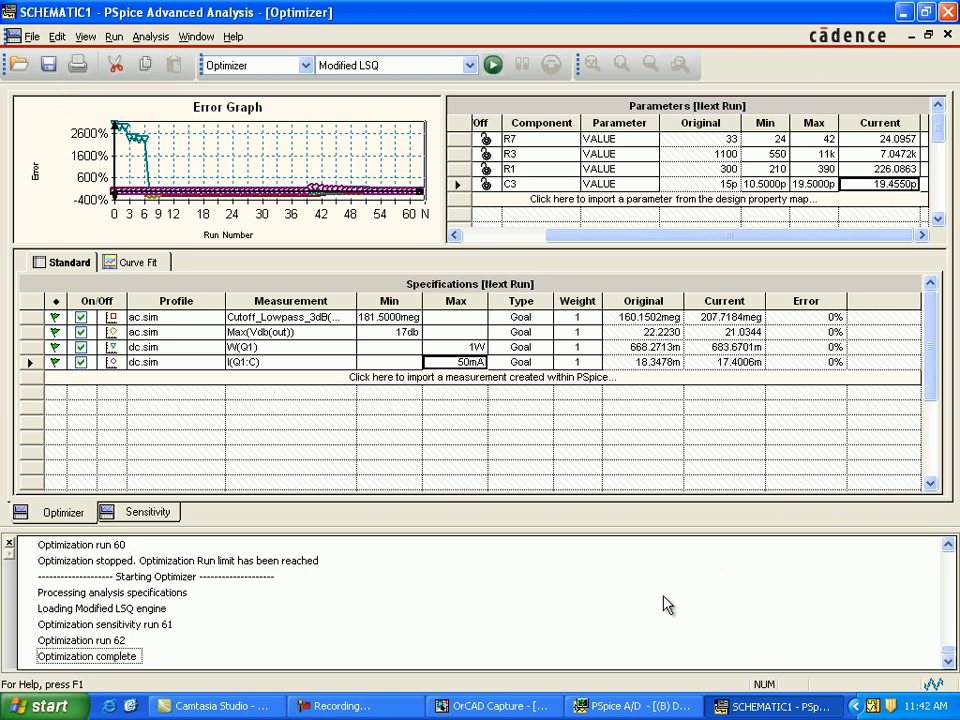
Set the Optimizer engine to Discrete in the profile settings and apply the settings.
left_click(57, 38)
left_click(125, 180)
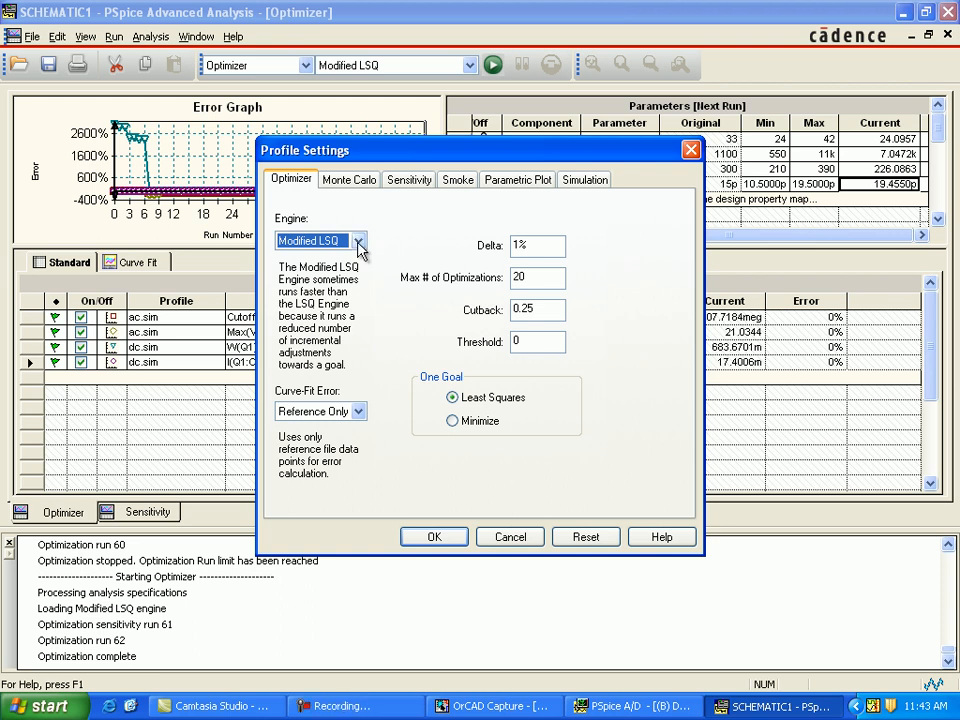
left_click(358, 243)
left_click(352, 284)
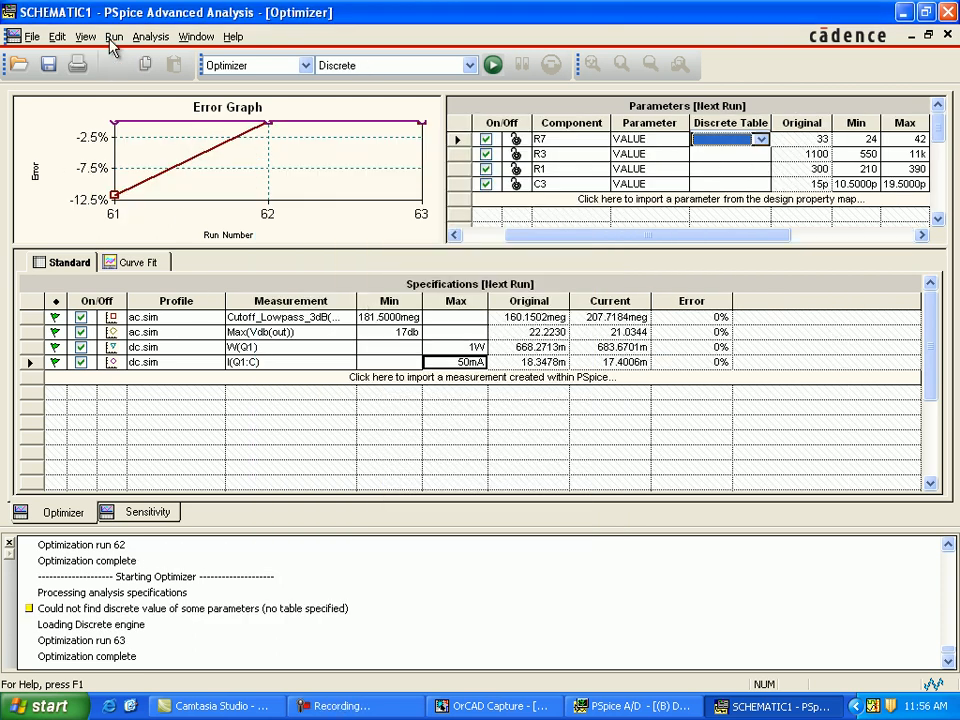
left_click(757, 143)
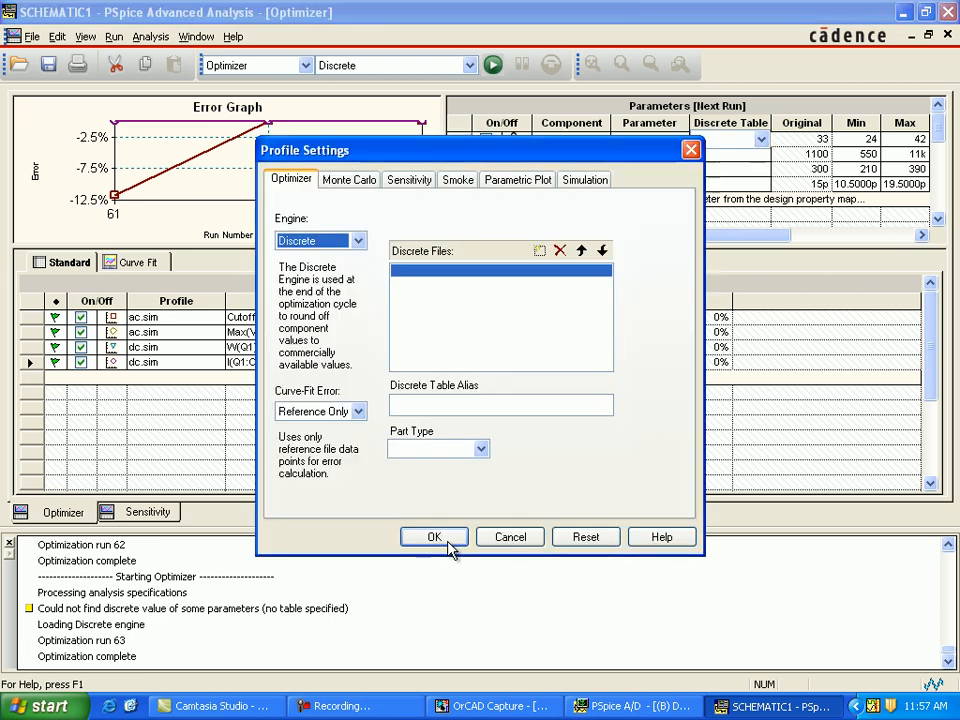
left_click(434, 537)
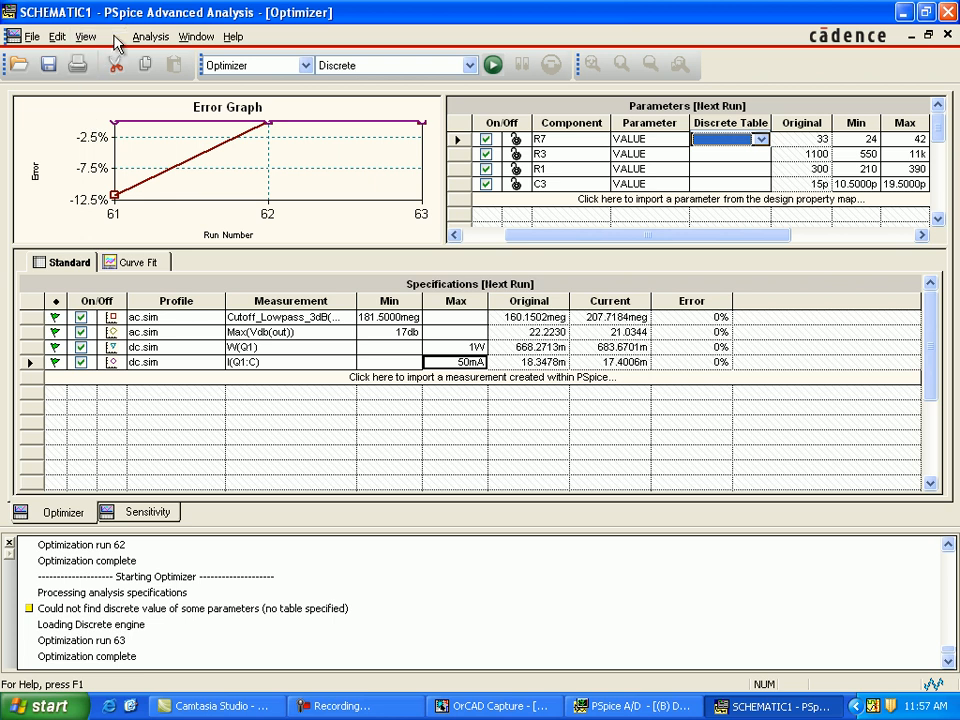
Assign the Resistor - 5% discrete table to R7, R3 and R1, and the Capacitor table to C3.
left_click(114, 37)
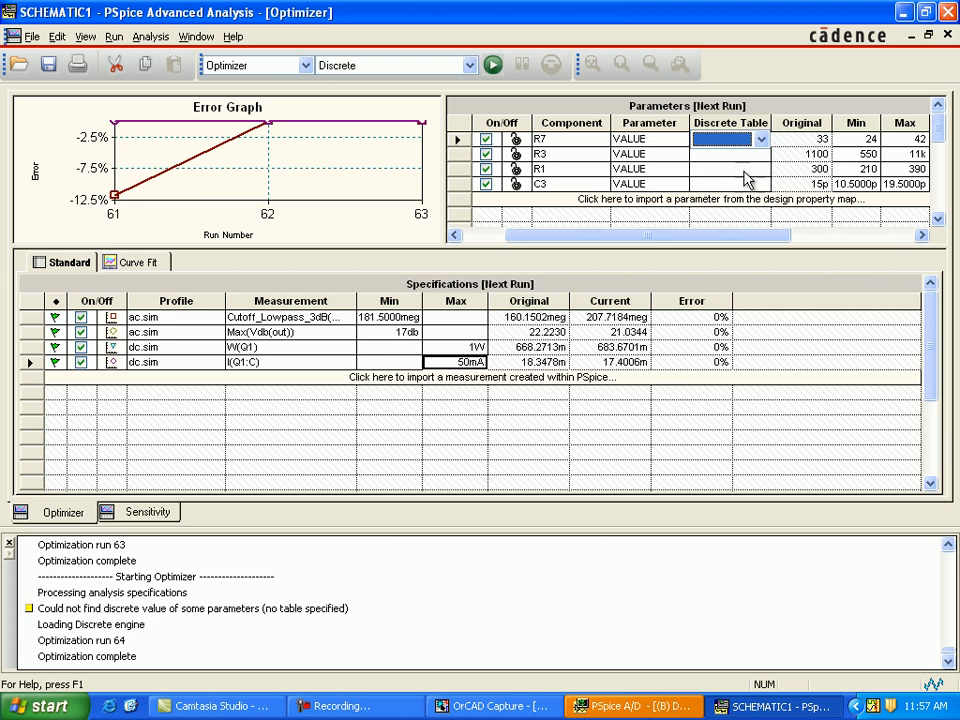
left_click(761, 141)
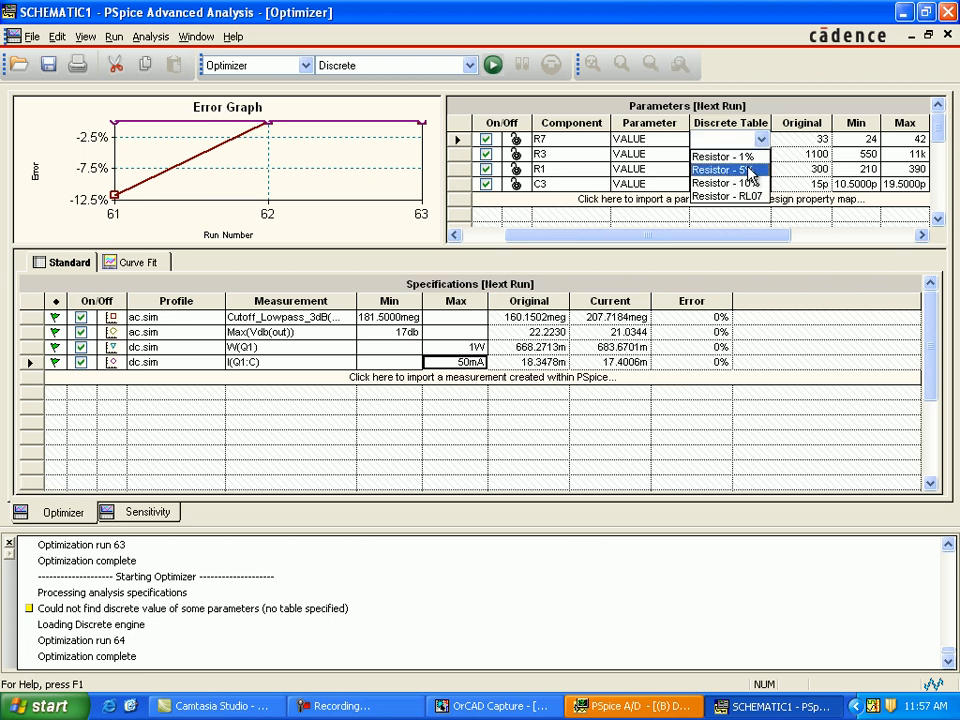
left_click(752, 172)
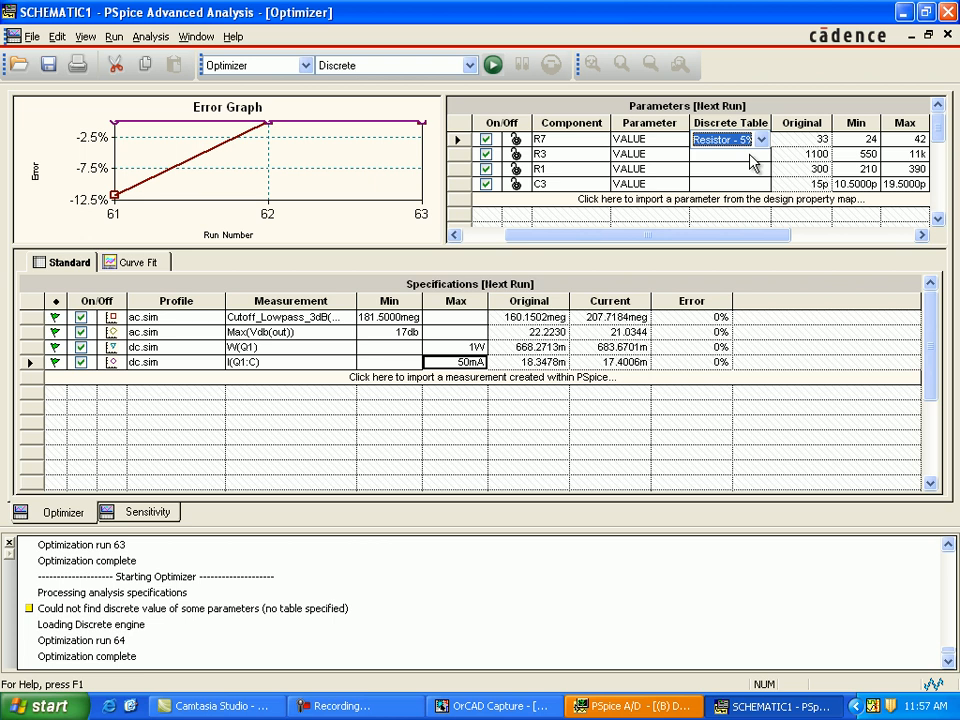
left_click(757, 155)
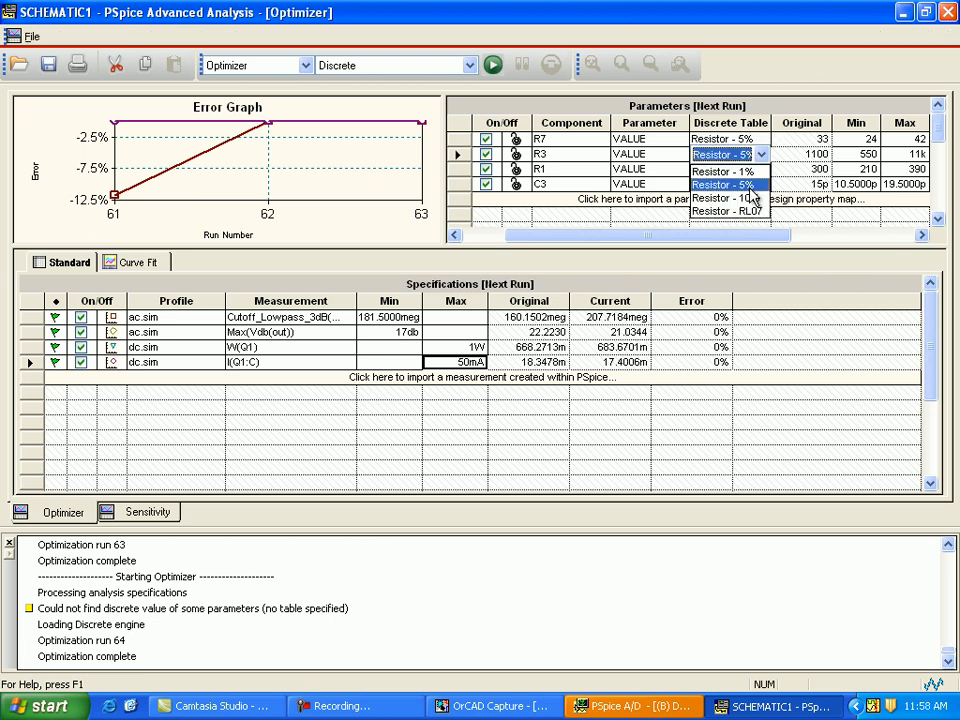
left_click(771, 184)
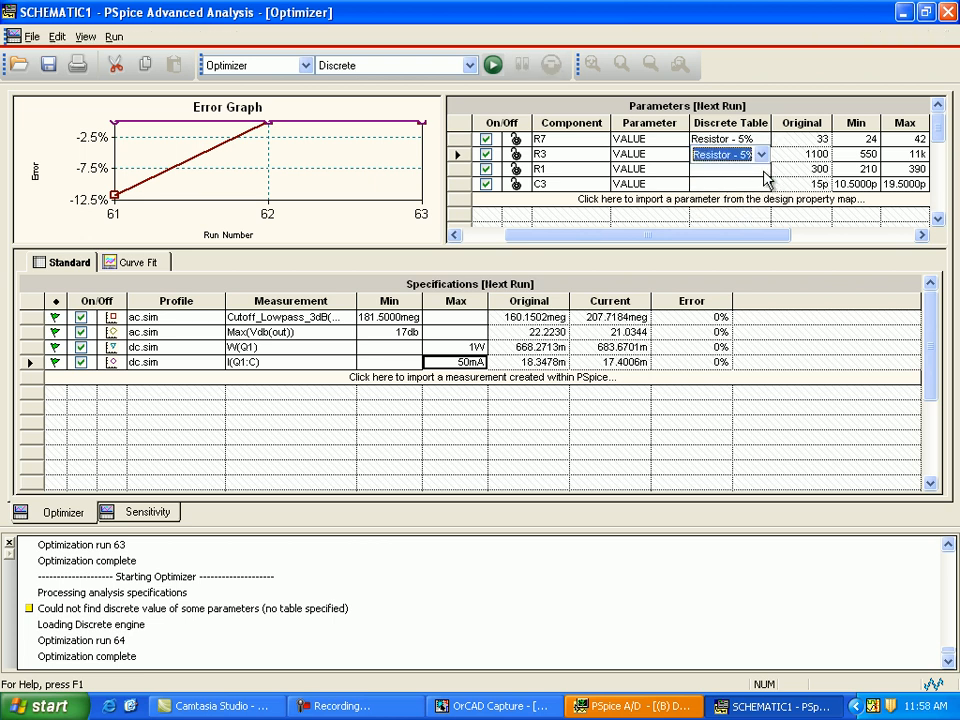
left_click(761, 171)
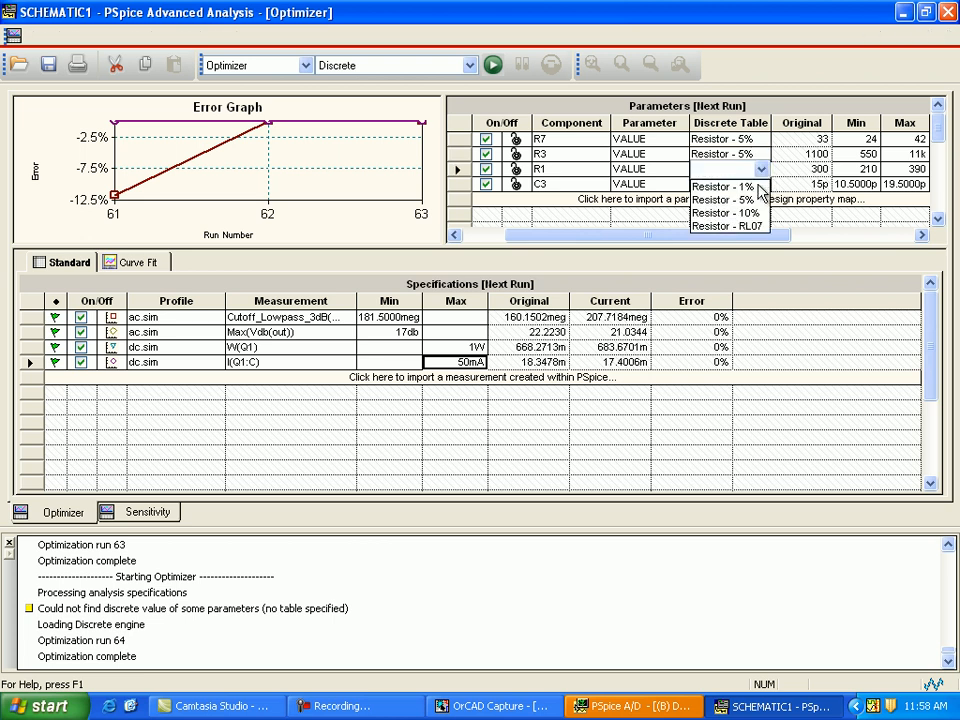
left_click(757, 200)
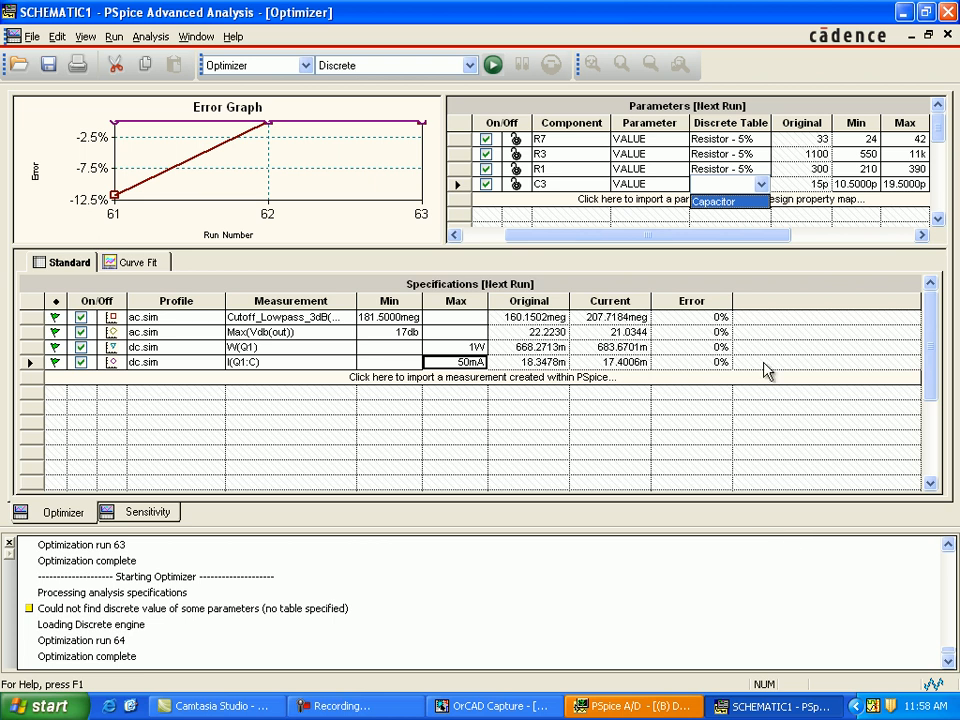
left_click(727, 202)
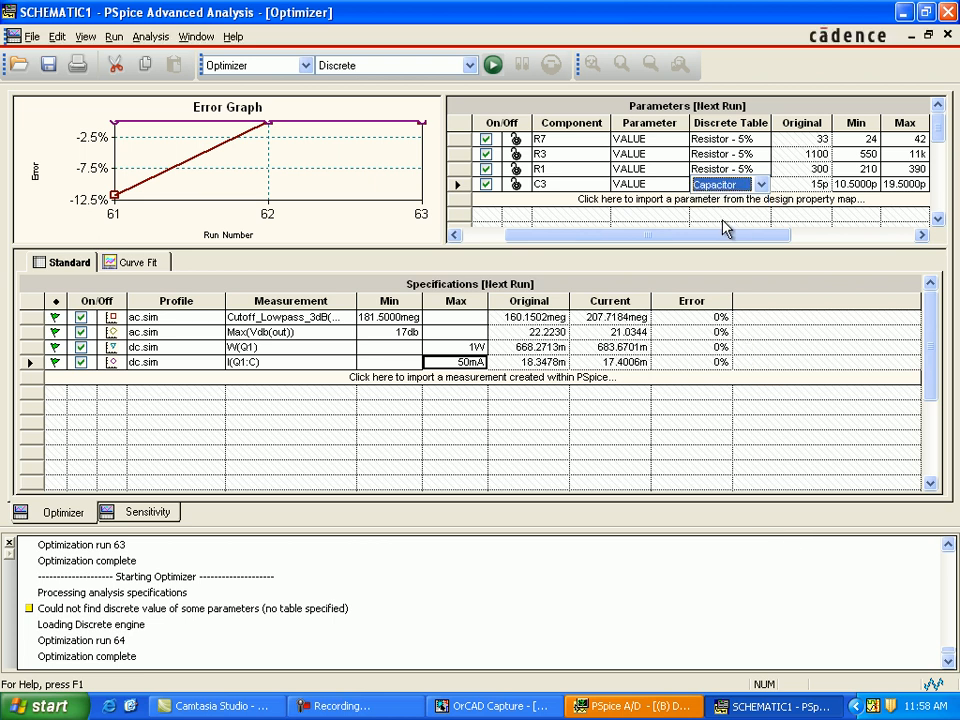
Run the Discrete optimization and review the current commercial values of R7, R3, R1 and C3.
left_click(115, 38)
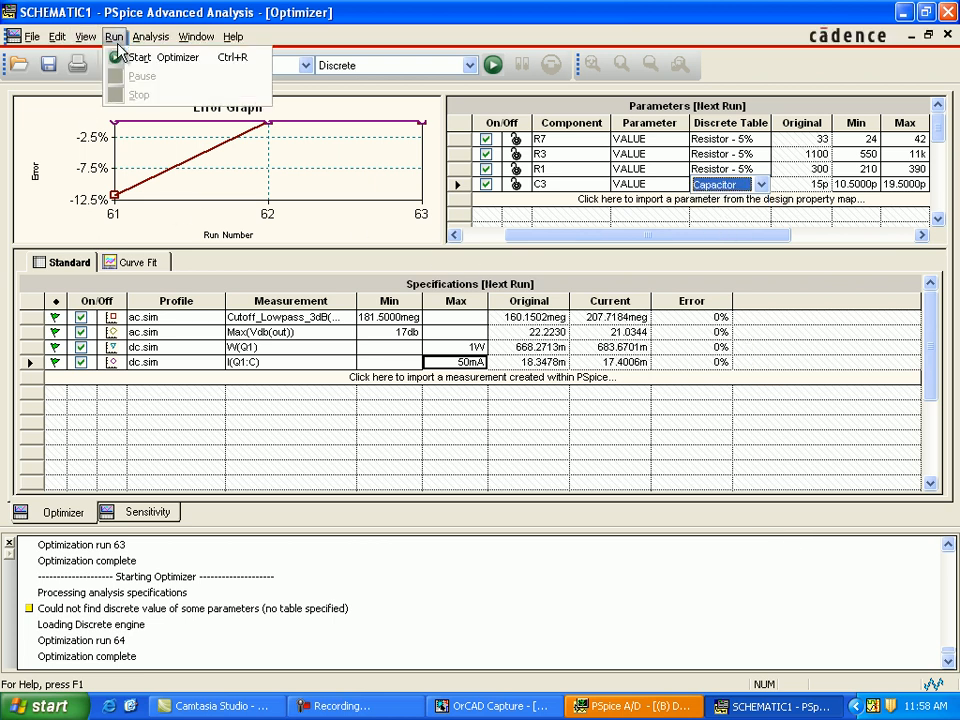
left_click(128, 58)
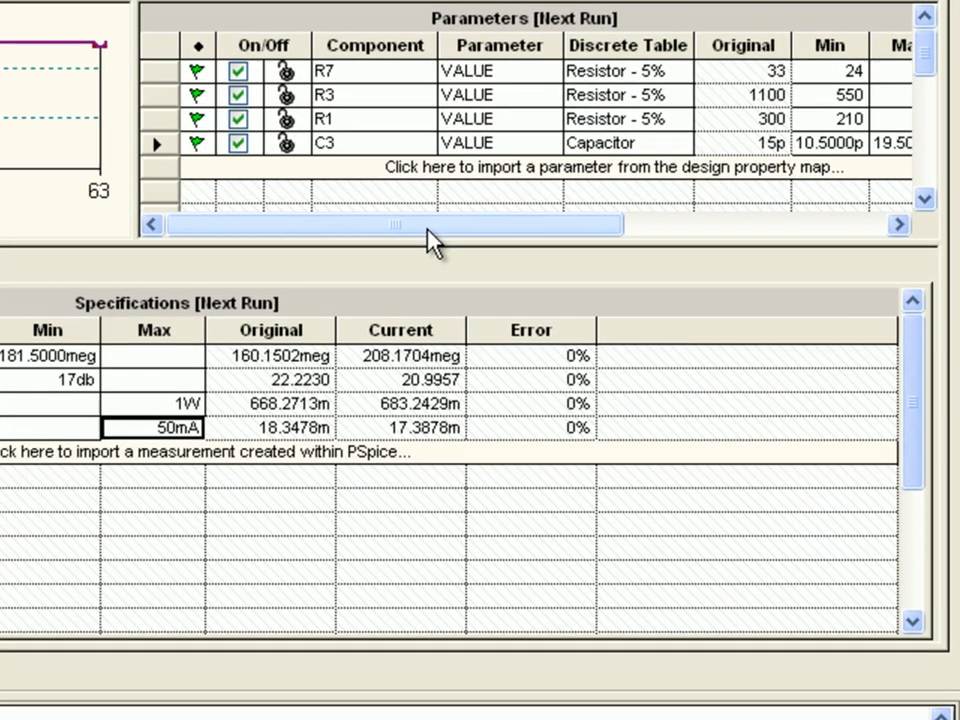
left_click_drag(553, 243, 583, 245)
left_click_drag(466, 230, 711, 240)
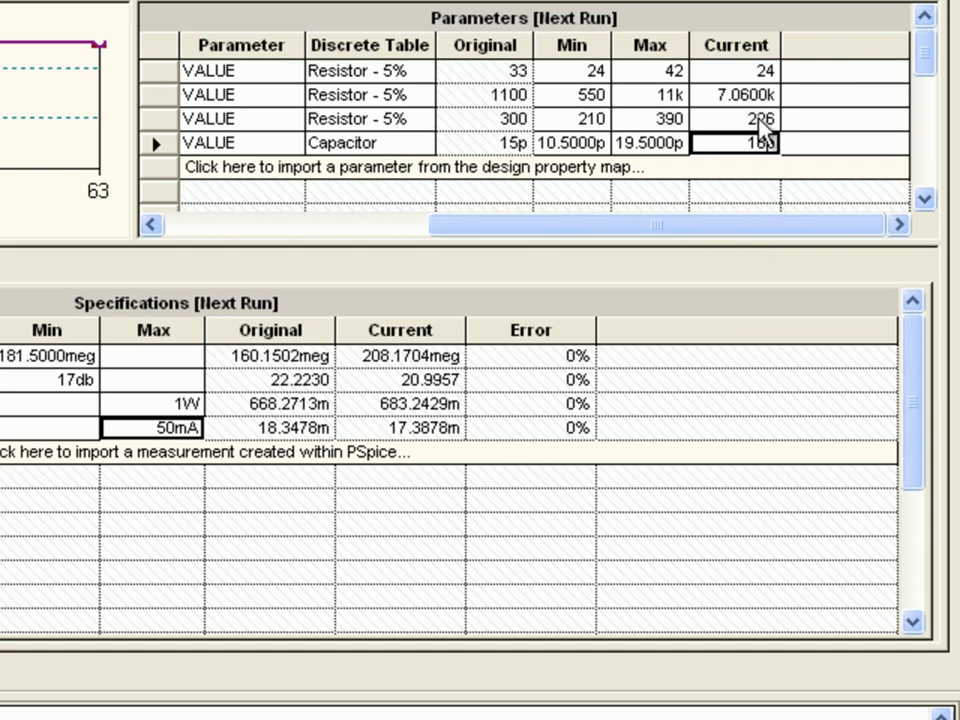
left_click(758, 74)
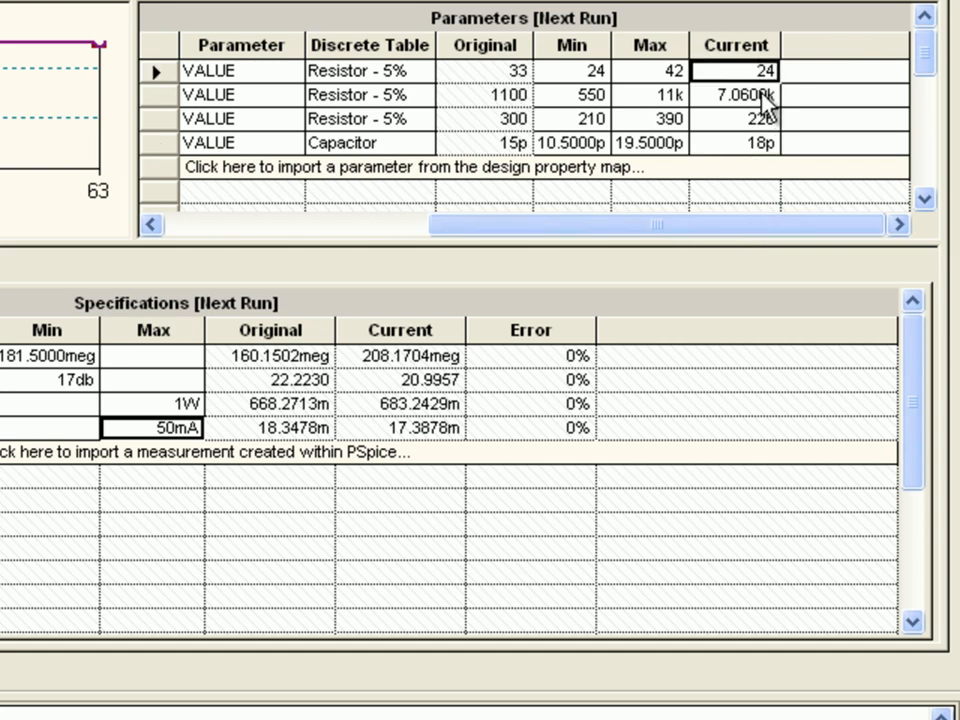
left_click(760, 98)
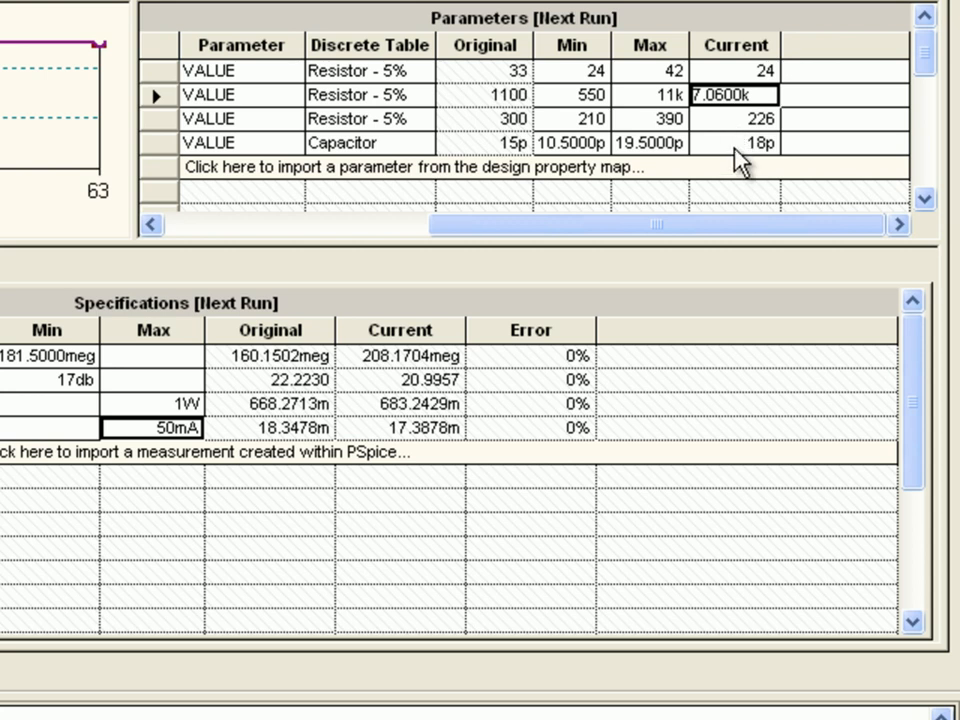
key("Down")
key("Down")
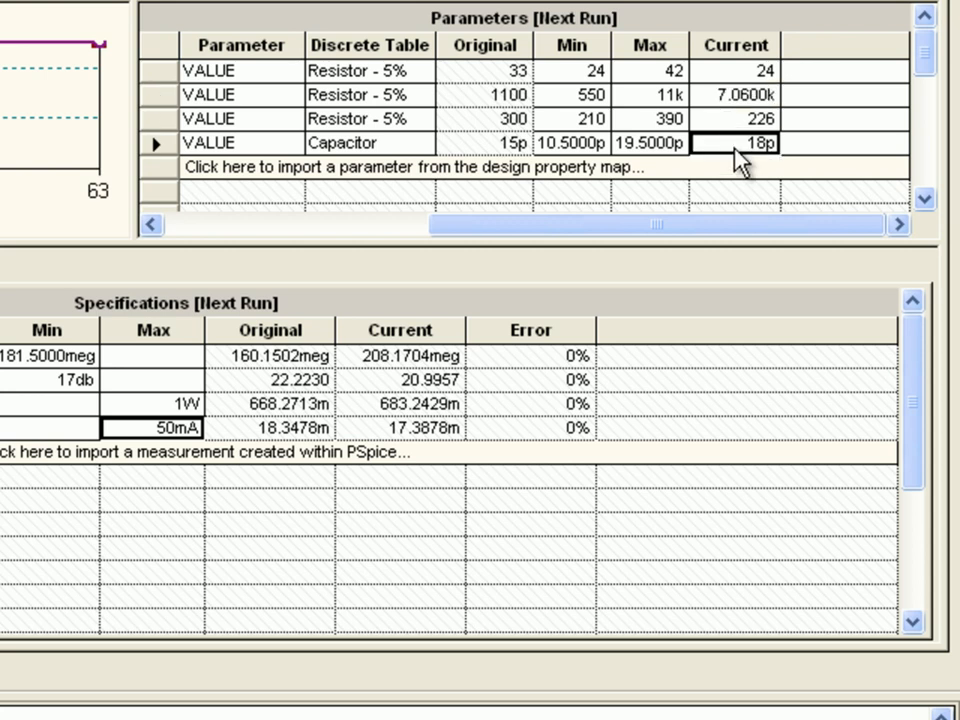